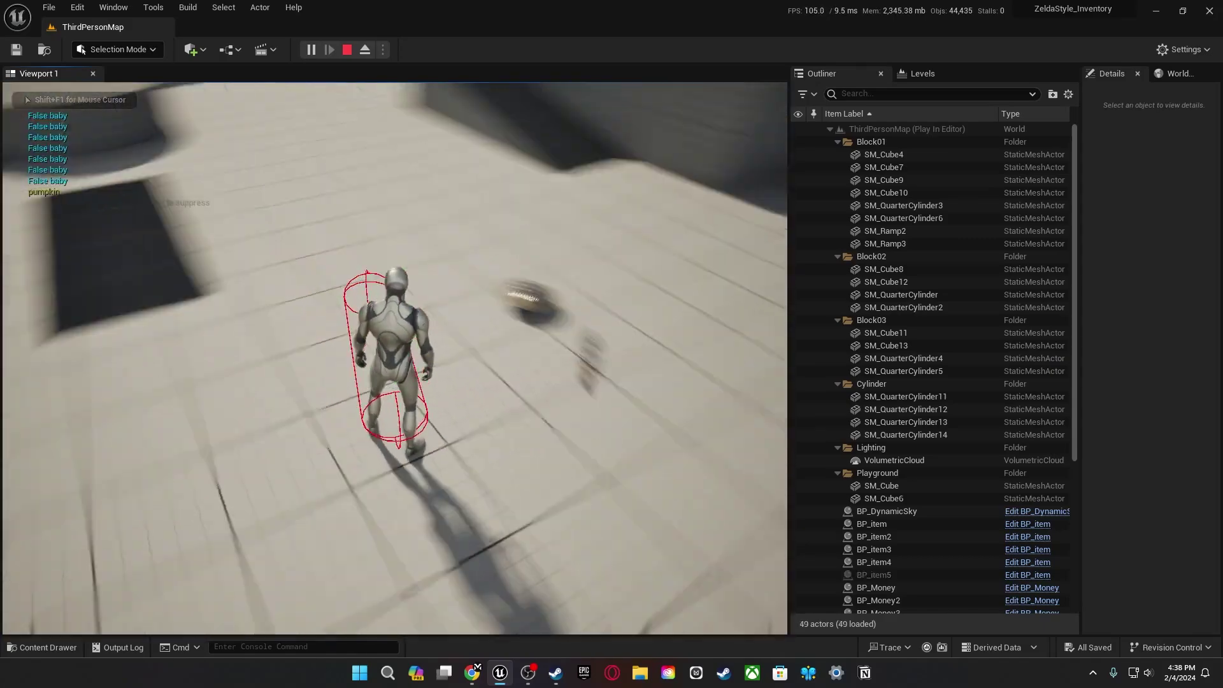
# Playtest ThirdPersonMap by walking the character to the items on the floor, picking them up and opening the inventory.
pyautogui.press('w')
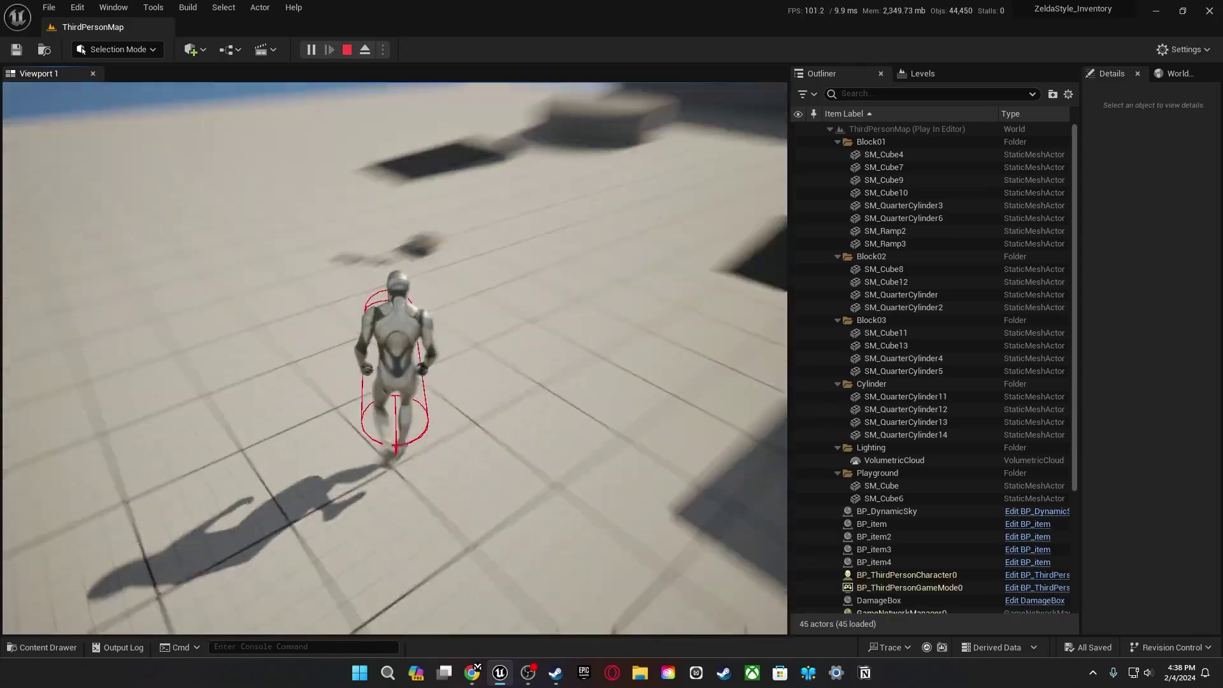
pyautogui.press('w')
pyautogui.press('e')
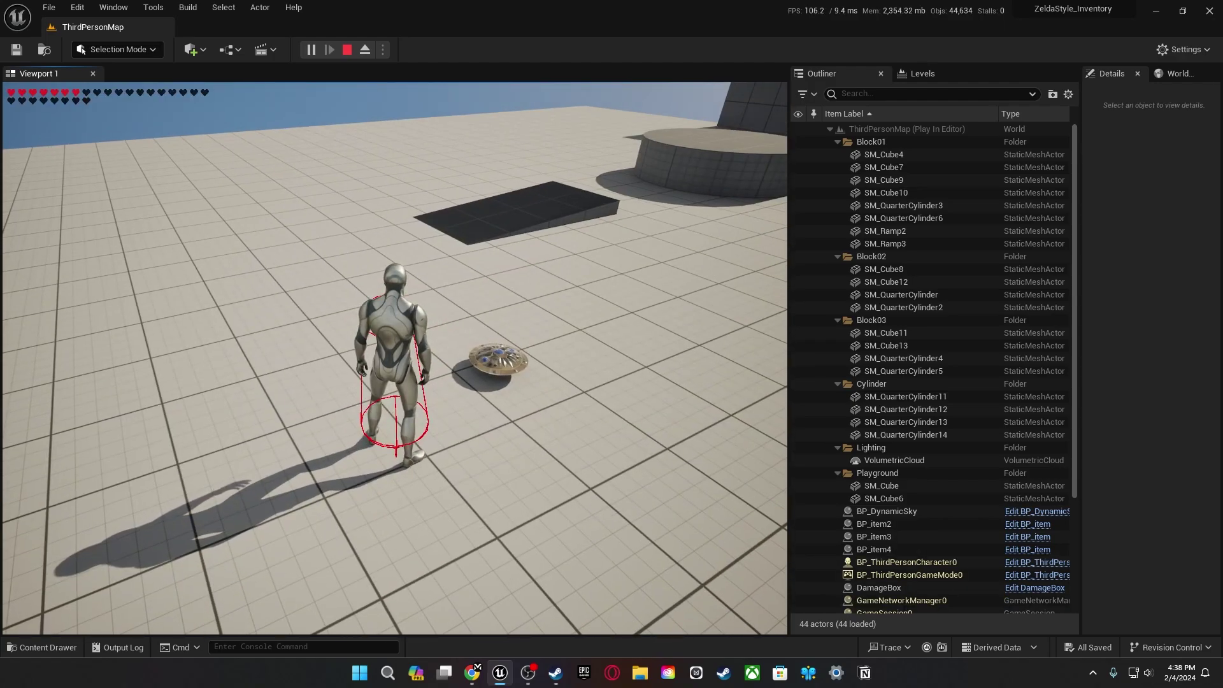
pyautogui.press('i')
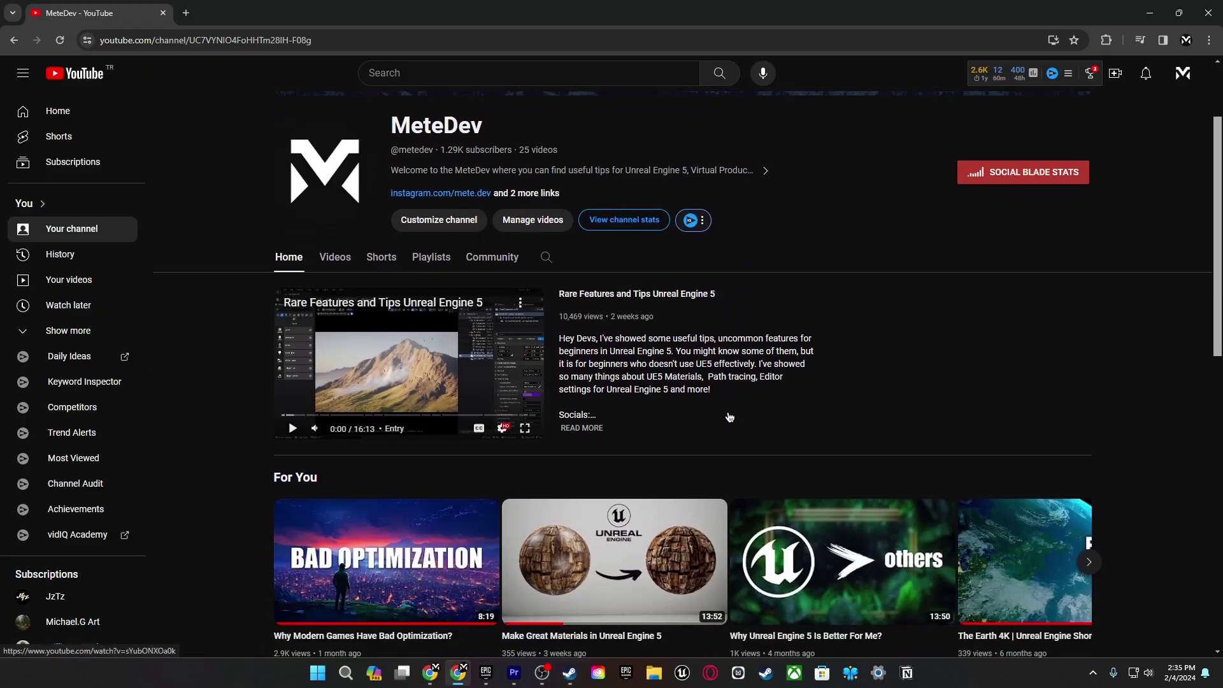
pyautogui.scroll(-1, 730, 418)
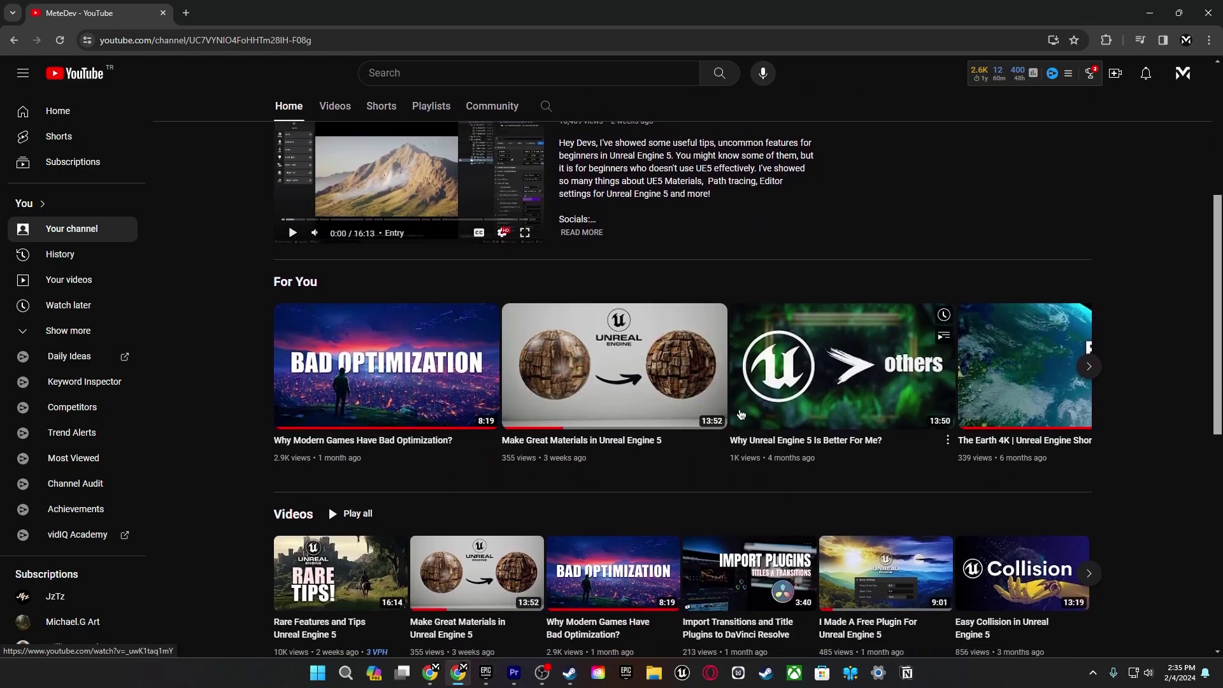
pyautogui.scroll(-1, 741, 415)
# Look through the MeteDev YouTube channel's home page and advance its Videos shelf.
pyautogui.click(1090, 307)
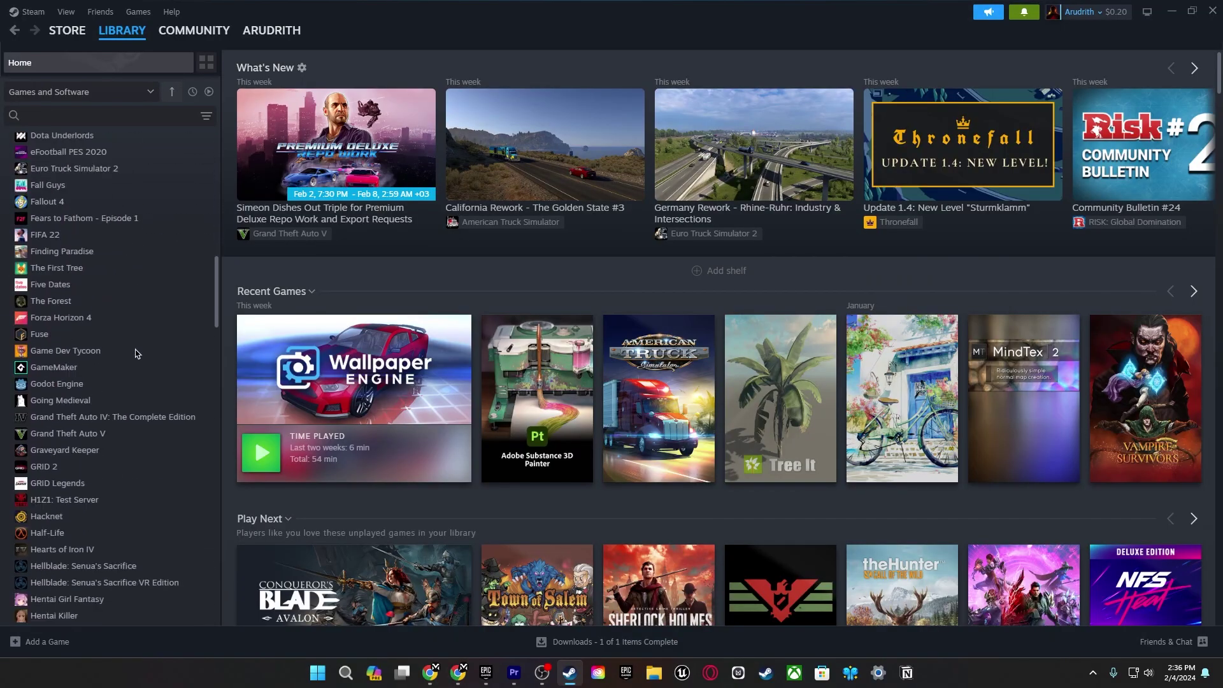
# Look through the game list in the Steam library, and switch to the Epic Games Launcher to browse its library.
pyautogui.scroll(-20, 136, 350)
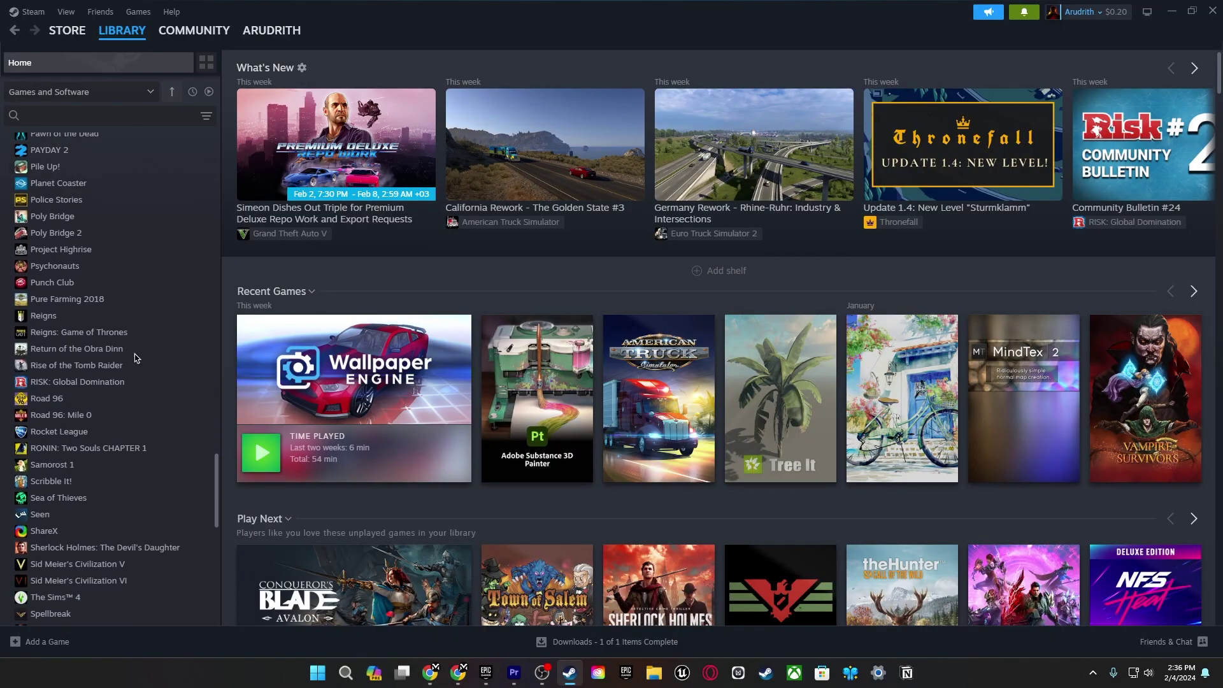
pyautogui.scroll(-10, 135, 357)
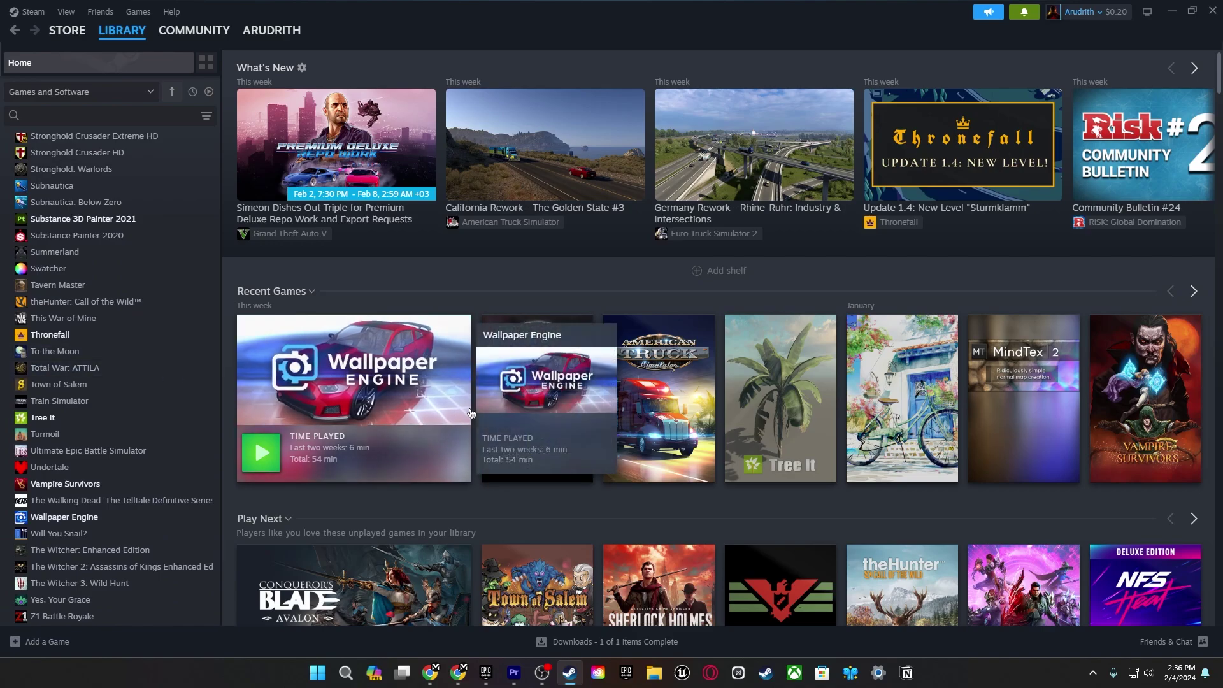
pyautogui.click(486, 673)
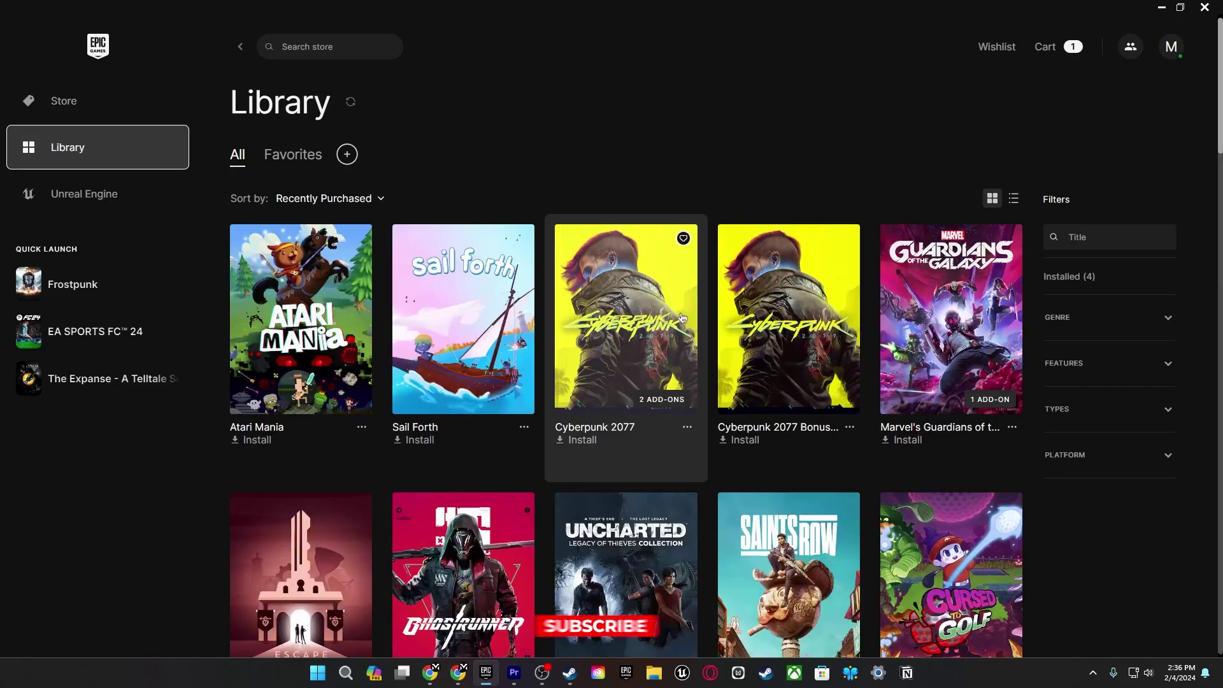
pyautogui.scroll(-2, 1072, 442)
pyautogui.scroll(-5, 1072, 443)
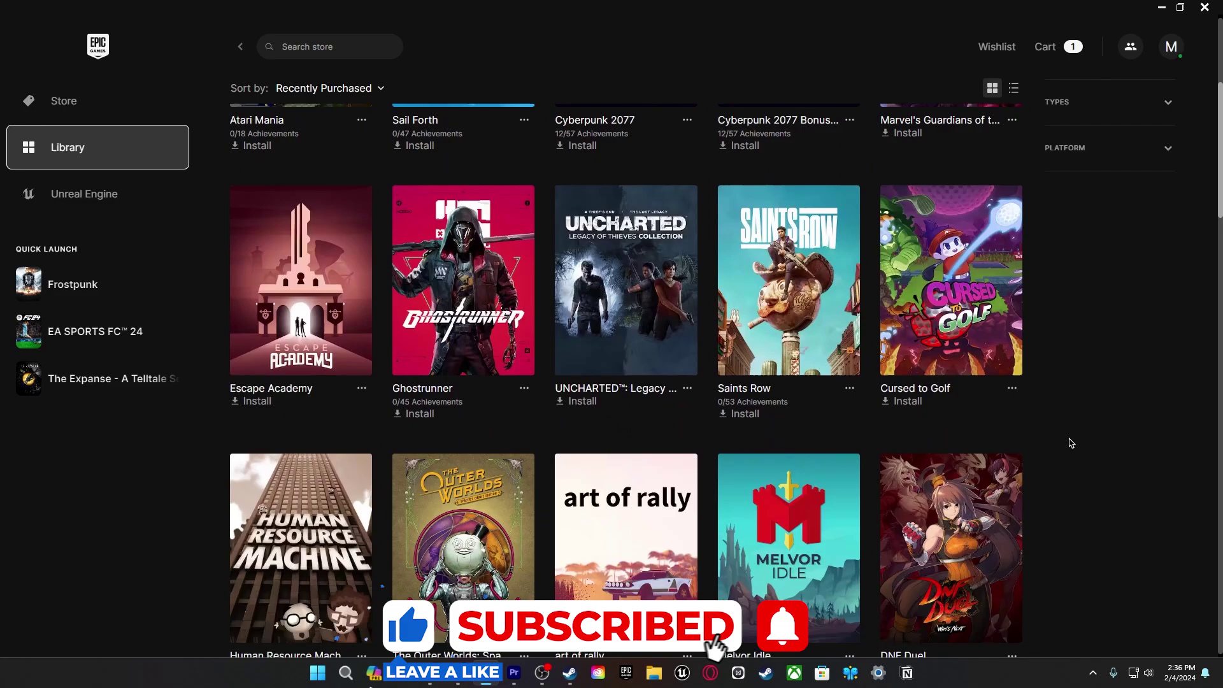
pyautogui.scroll(-7, 1072, 443)
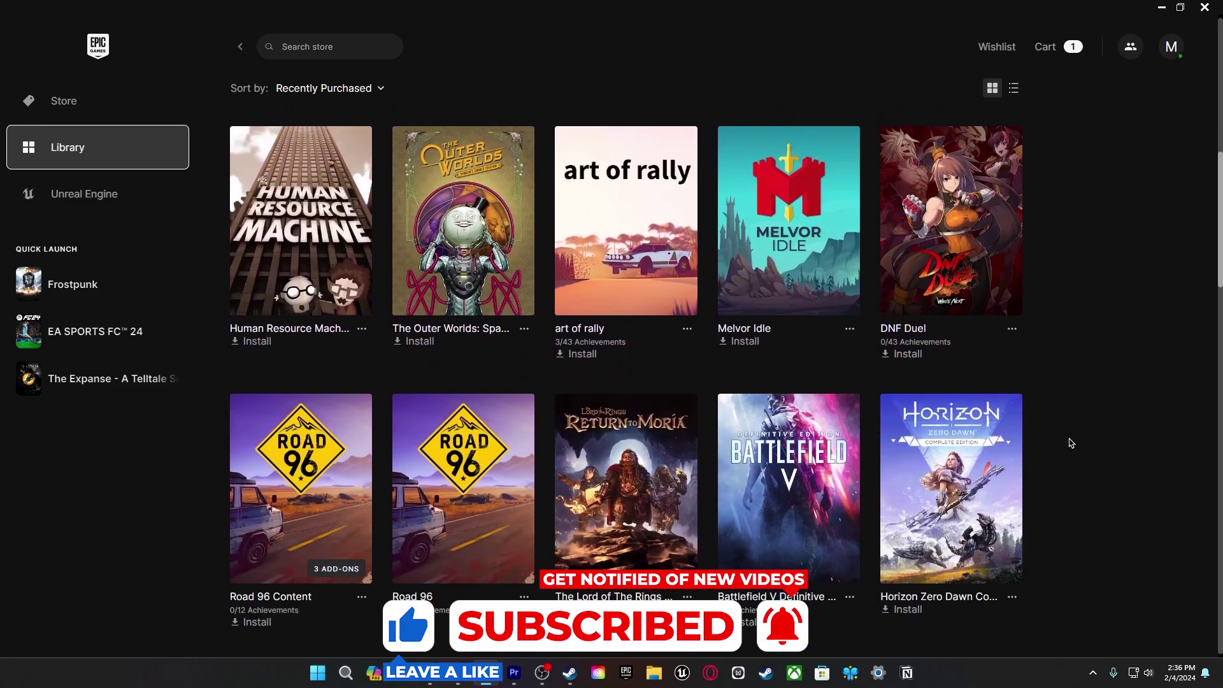
pyautogui.scroll(-3, 1072, 443)
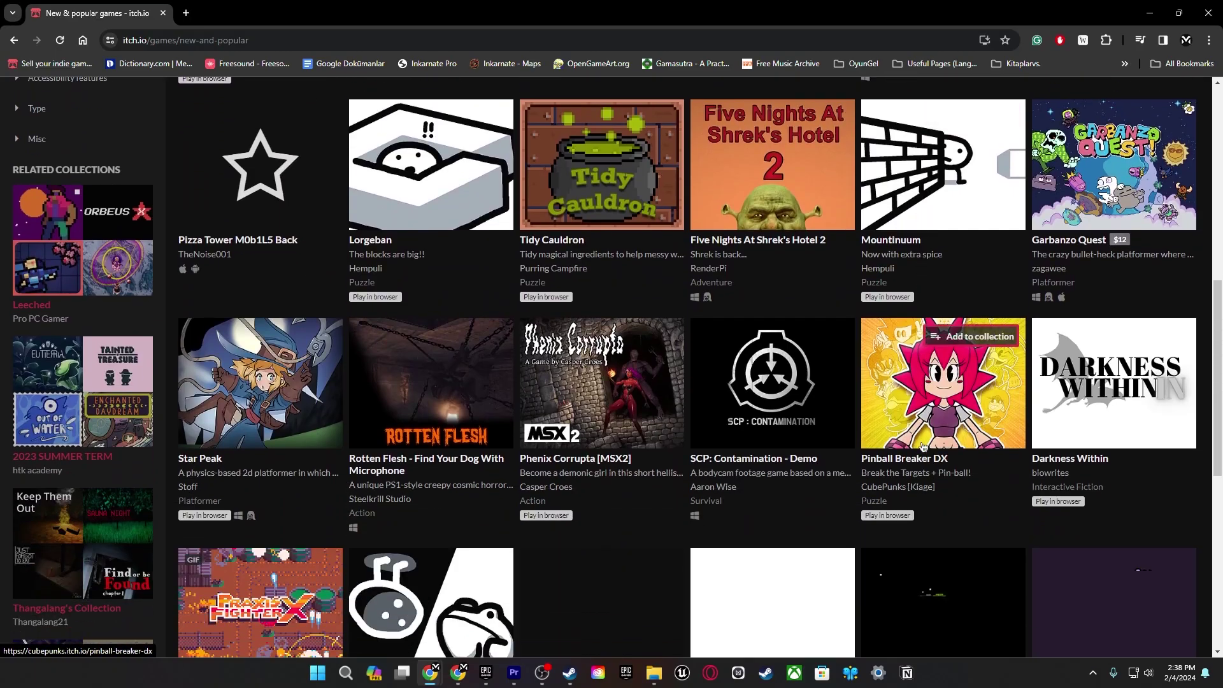
pyautogui.scroll(-5, 920, 447)
# Browse the new and popular games listing on itch.io.
pyautogui.scroll(-8, 920, 447)
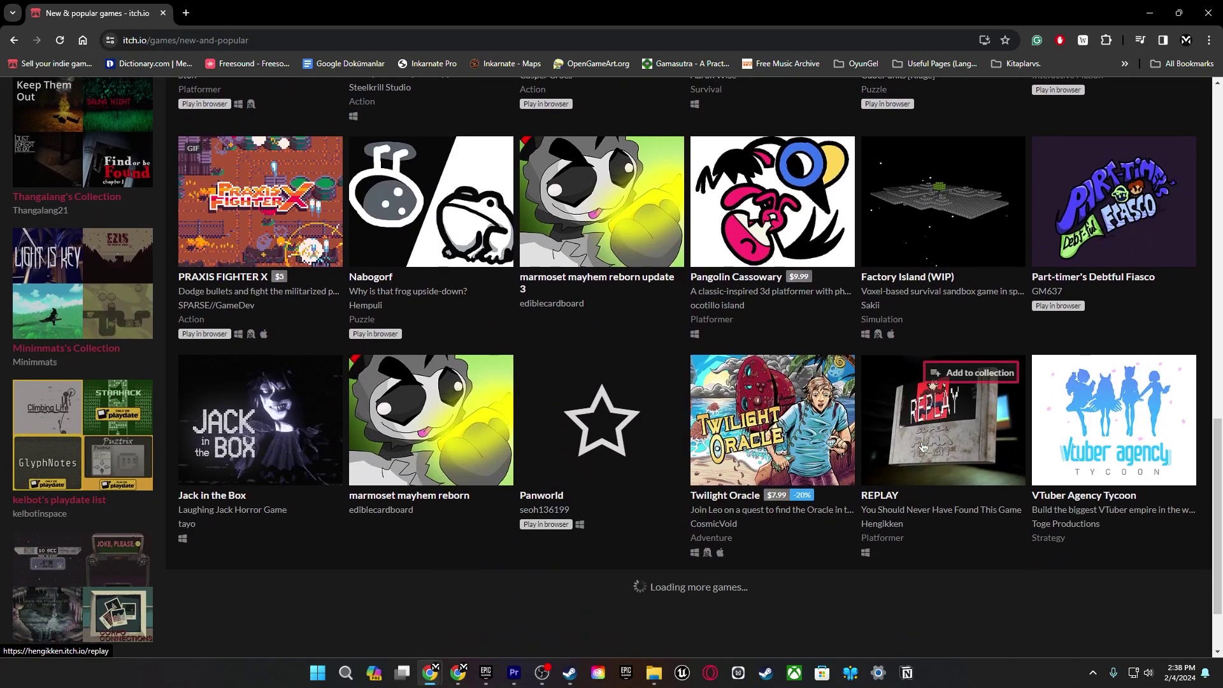
pyautogui.scroll(-5, 923, 447)
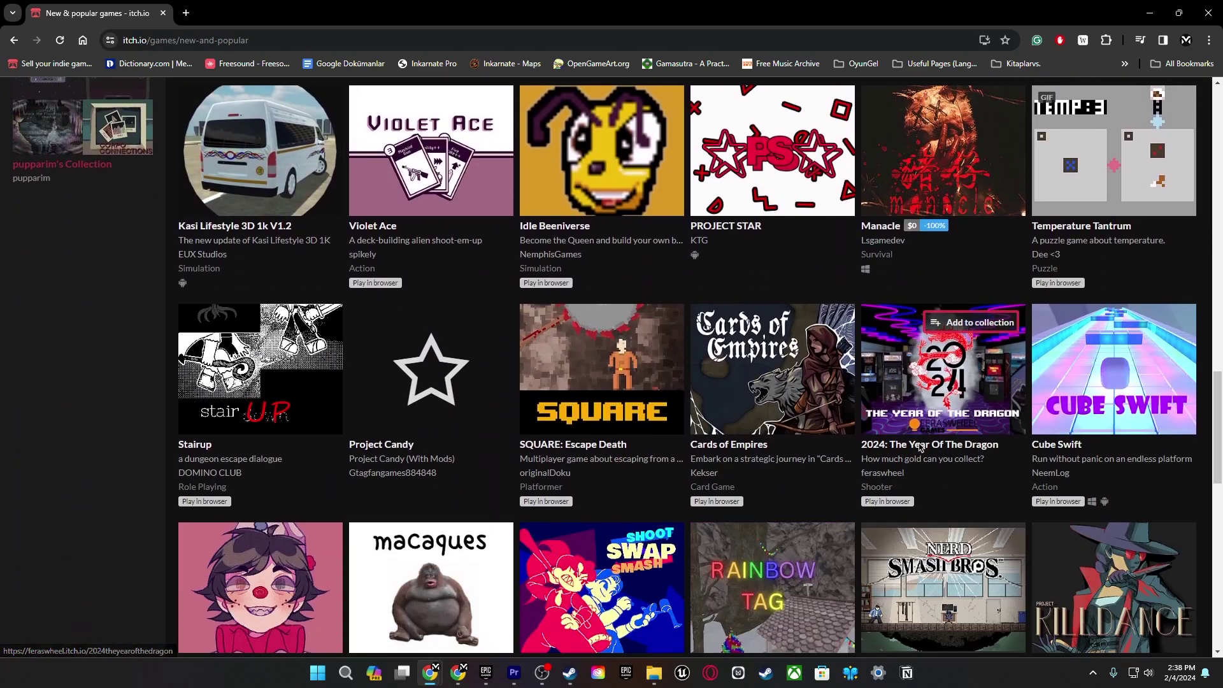
pyautogui.scroll(3, 744, 431)
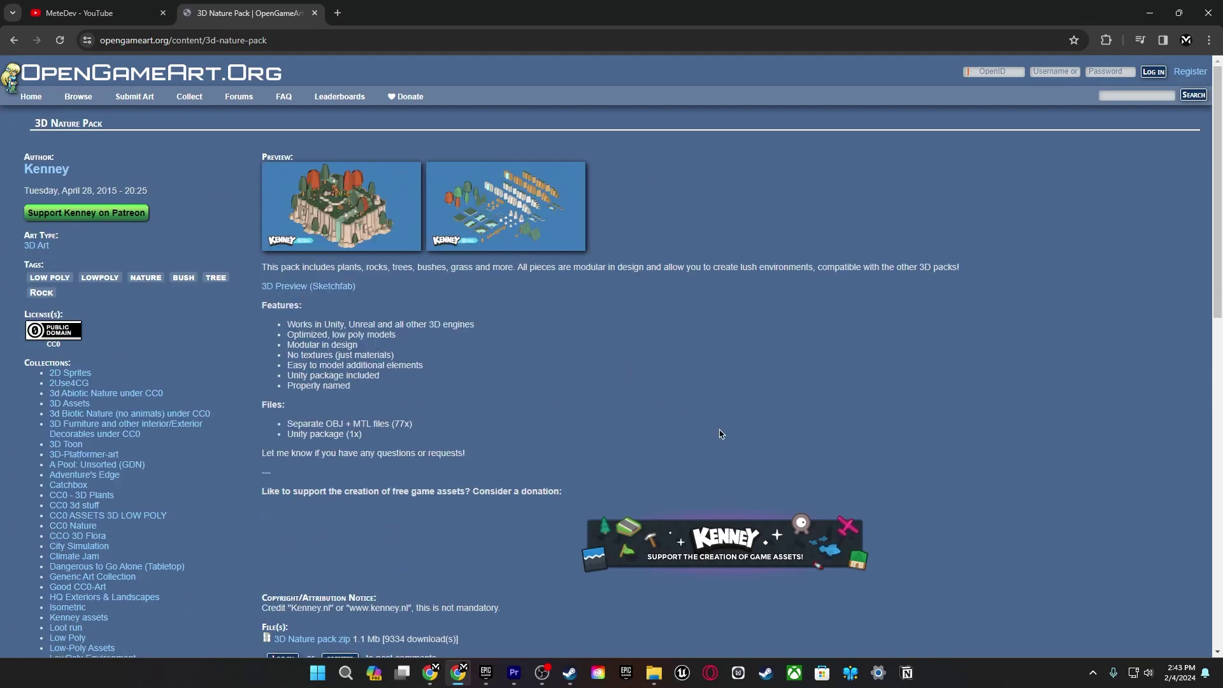
# Check the 3D Nature Pack page on OpenGameArt, return to the 3D art search results and open page 2.
pyautogui.scroll(-5, 728, 437)
pyautogui.scroll(5, 149, 125)
pyautogui.click(9, 37)
pyautogui.scroll(-1, 843, 414)
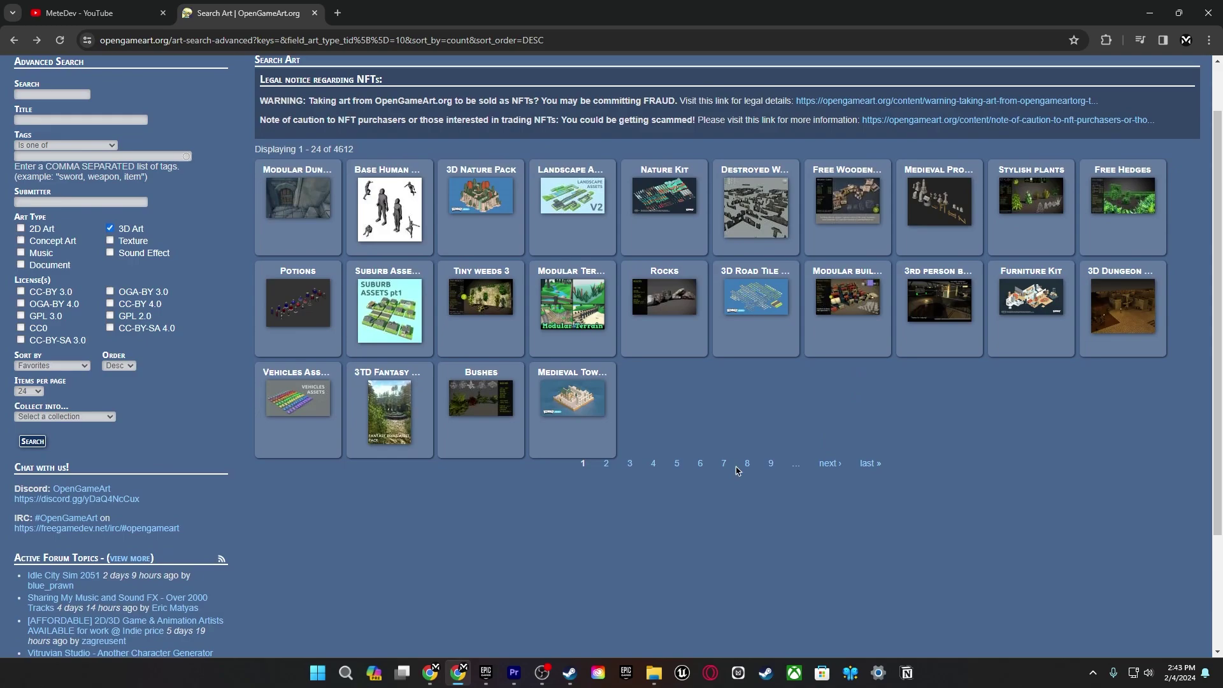
pyautogui.click(609, 468)
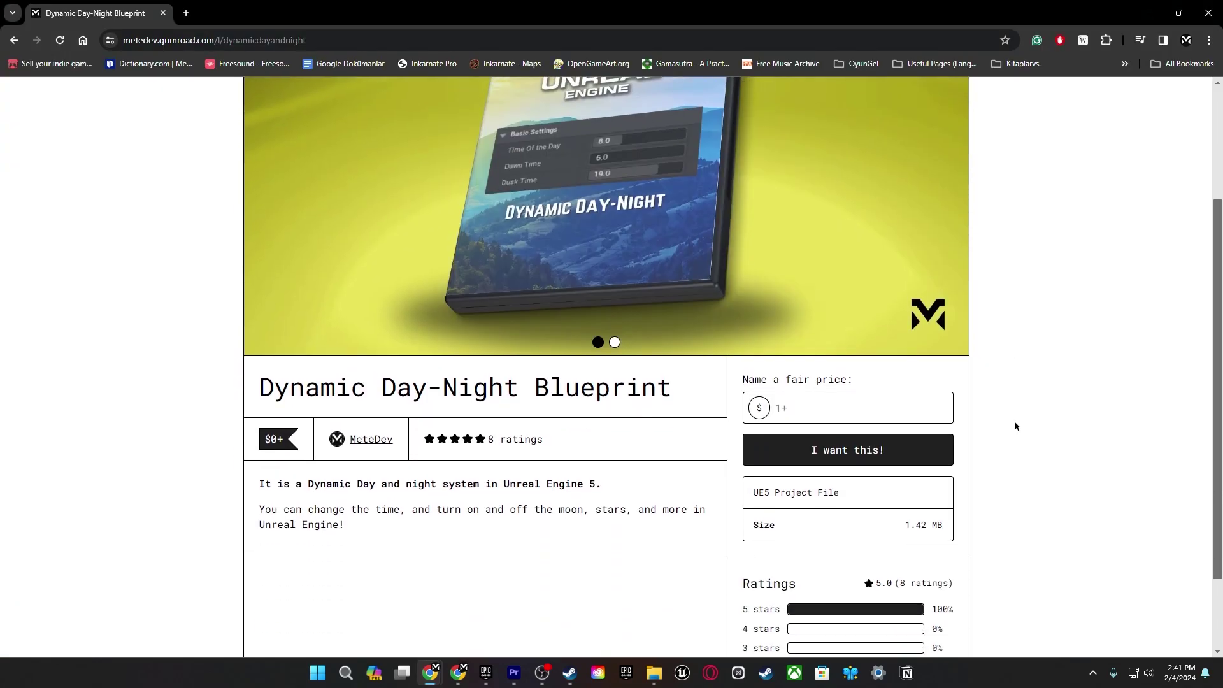
# View the Dynamic Day-Night Blueprint product page on Gumroad down to its purchase section and select the price field.
pyautogui.scroll(-2, 1016, 424)
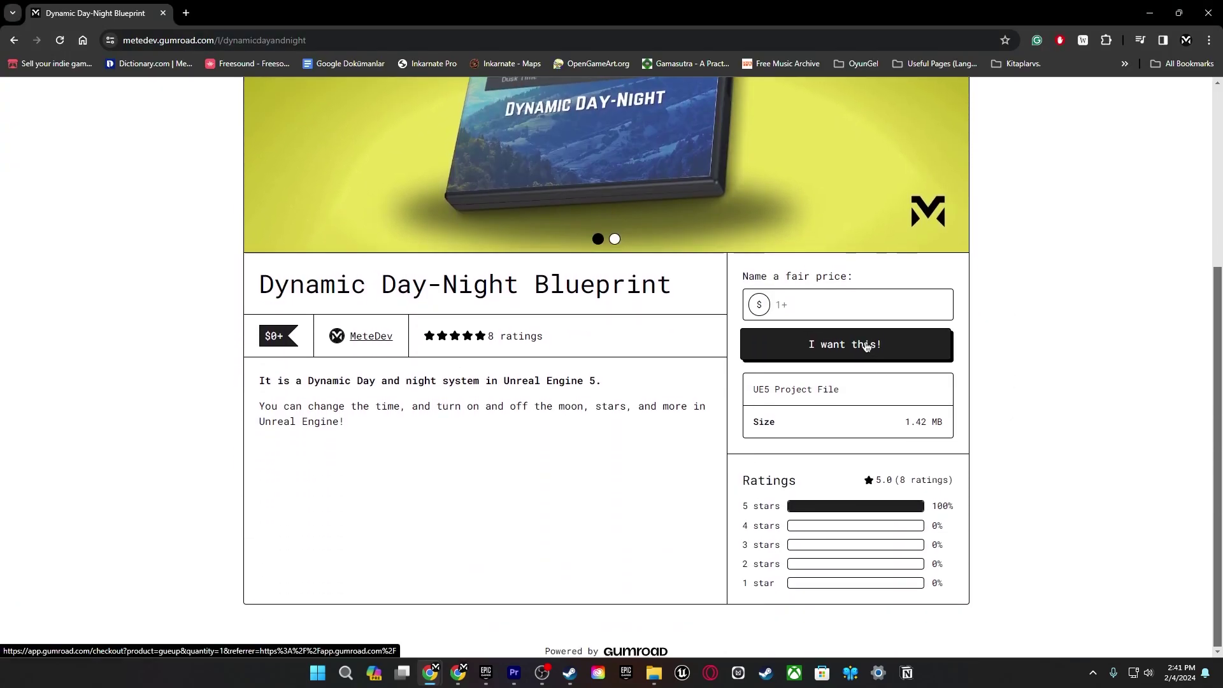
pyautogui.click(852, 306)
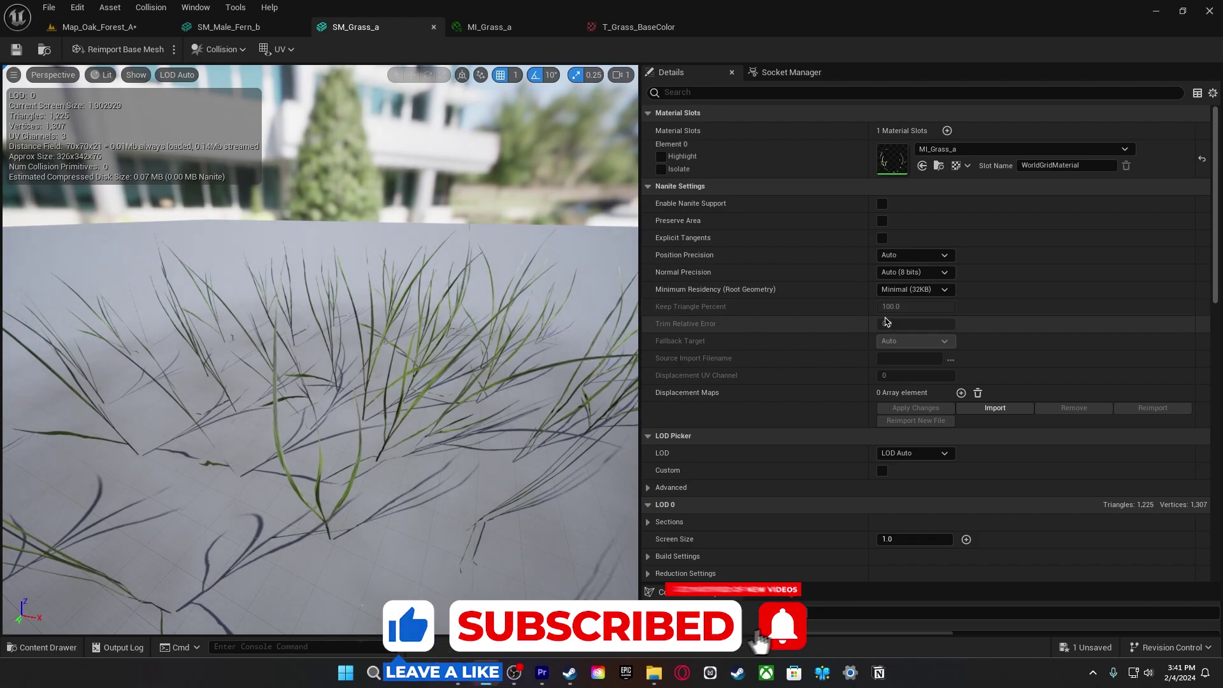
# Review the SM_Grass_a mesh's LOD settings and preview the mesh at LOD 0.
pyautogui.scroll(-4, 987, 446)
pyautogui.click(179, 75)
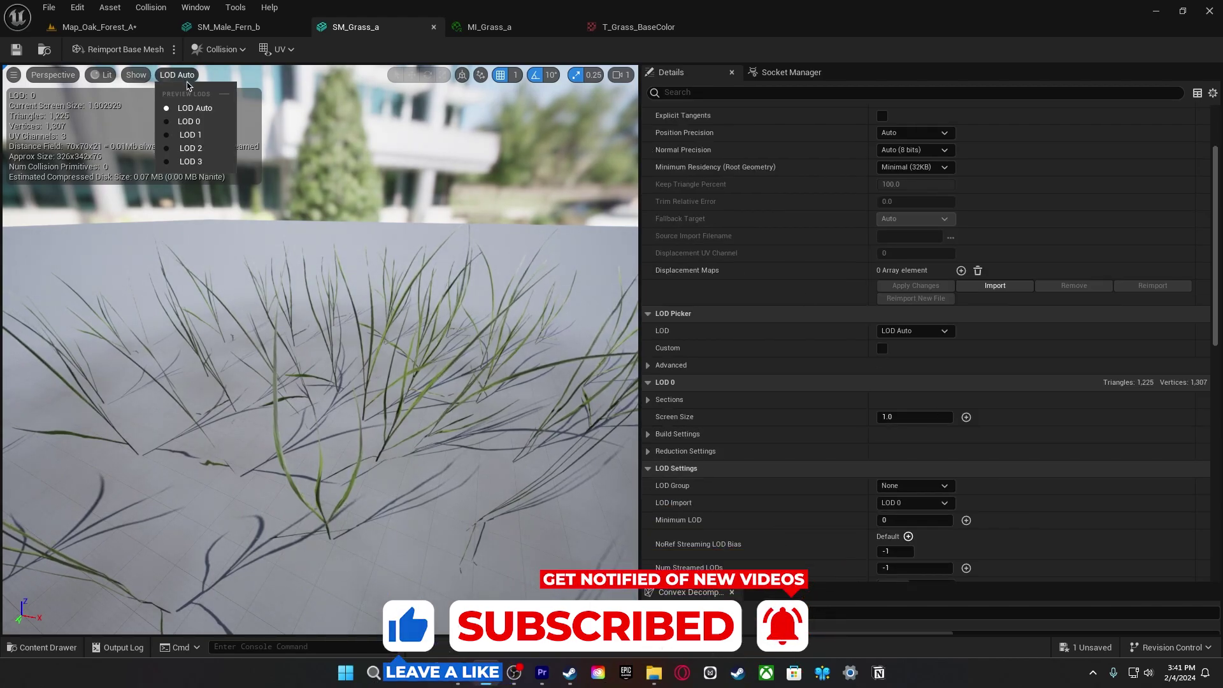
pyautogui.click(204, 127)
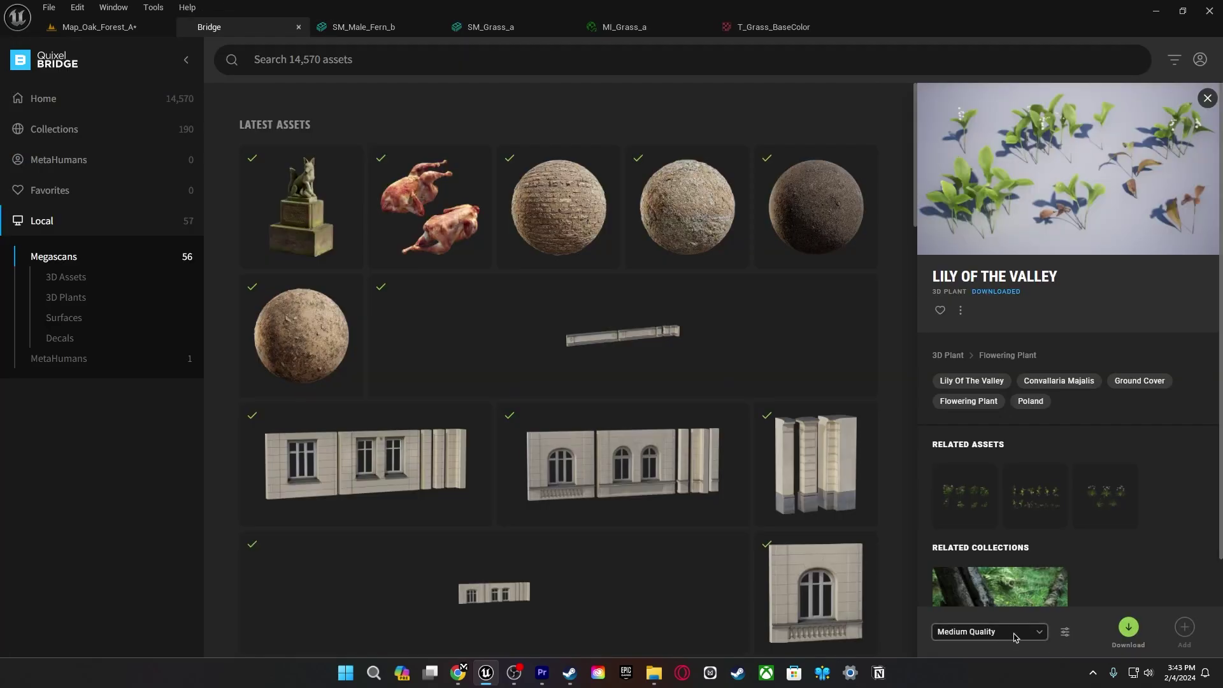
# Set the Lily of the Valley plant in Quixel Bridge to High Quality and add it to the project.
pyautogui.click(1016, 637)
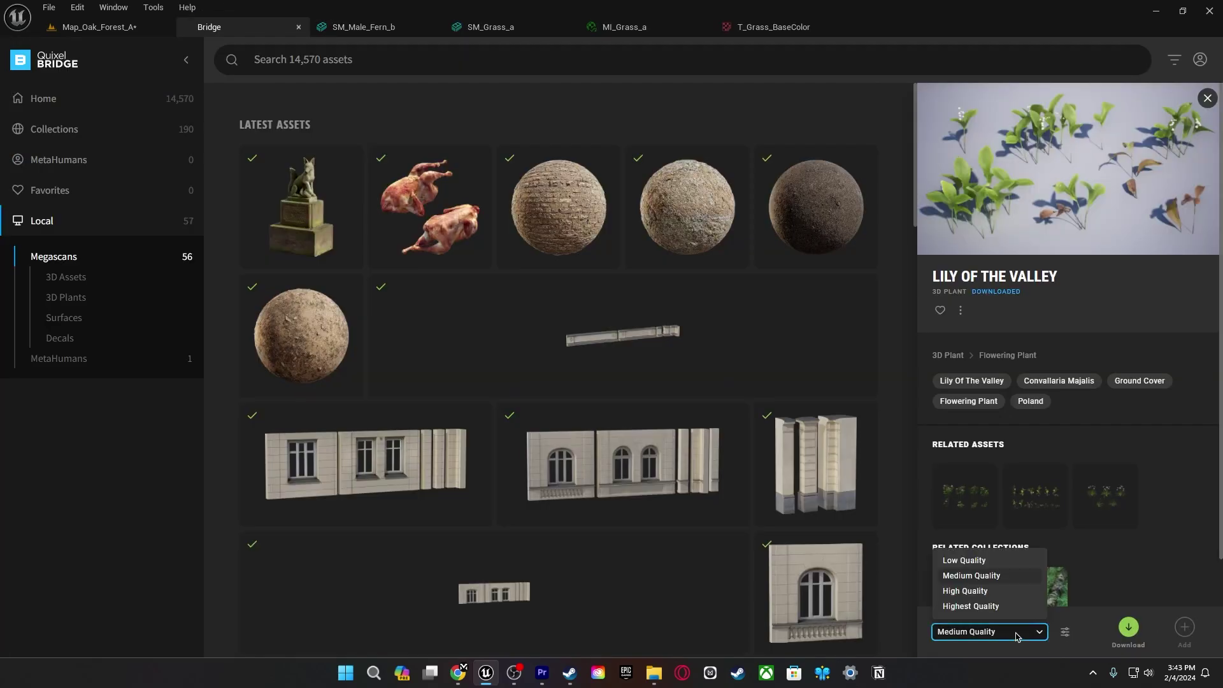
pyautogui.click(1005, 593)
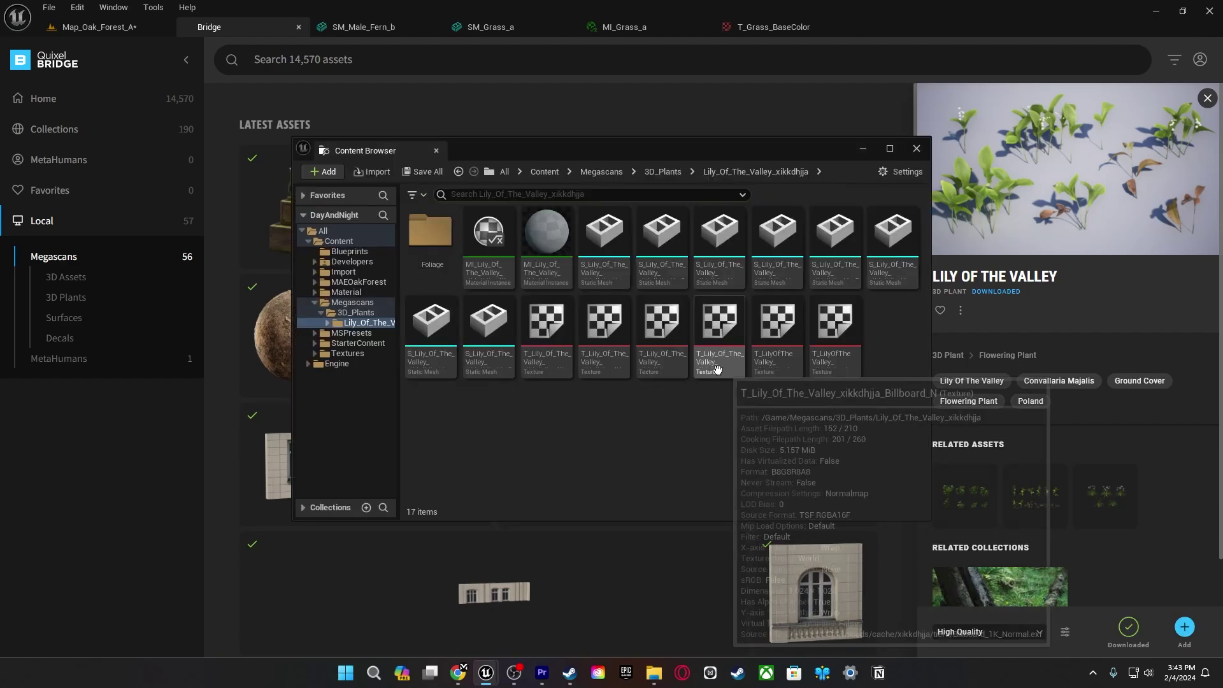
pyautogui.click(437, 151)
# Return to the Map_Oak_Forest_A level and open a Lily of the Valley static mesh from the project content.
pyautogui.click(121, 29)
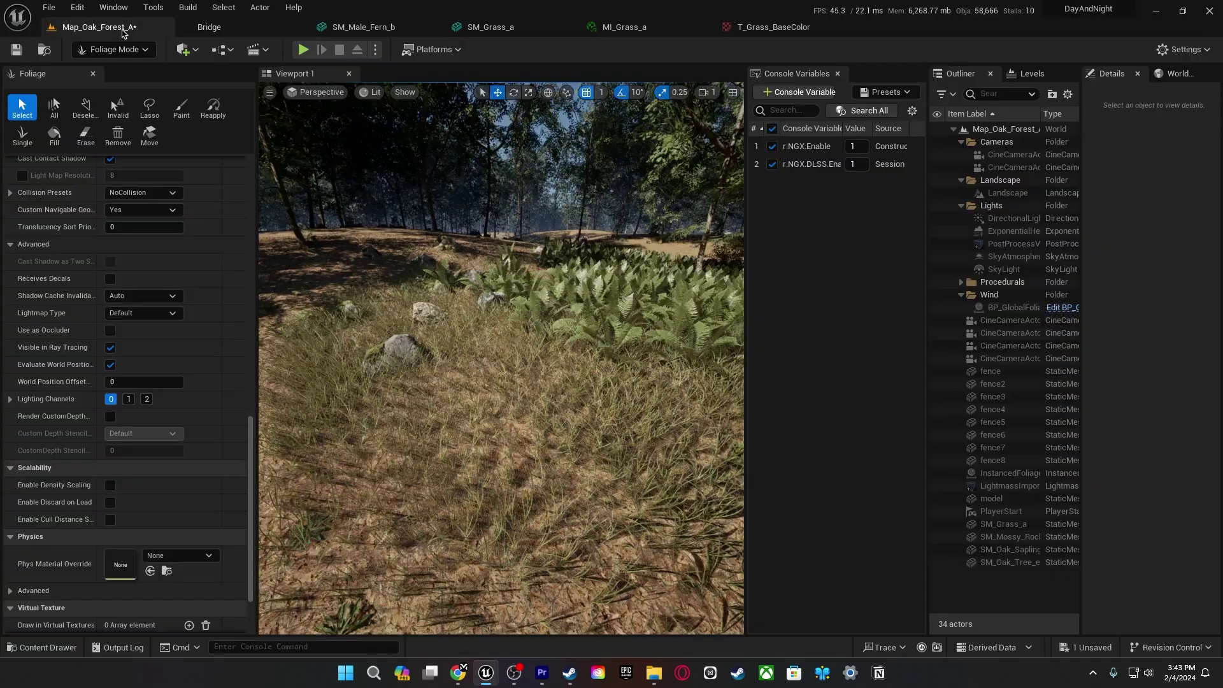
pyautogui.click(61, 647)
pyautogui.click(407, 621)
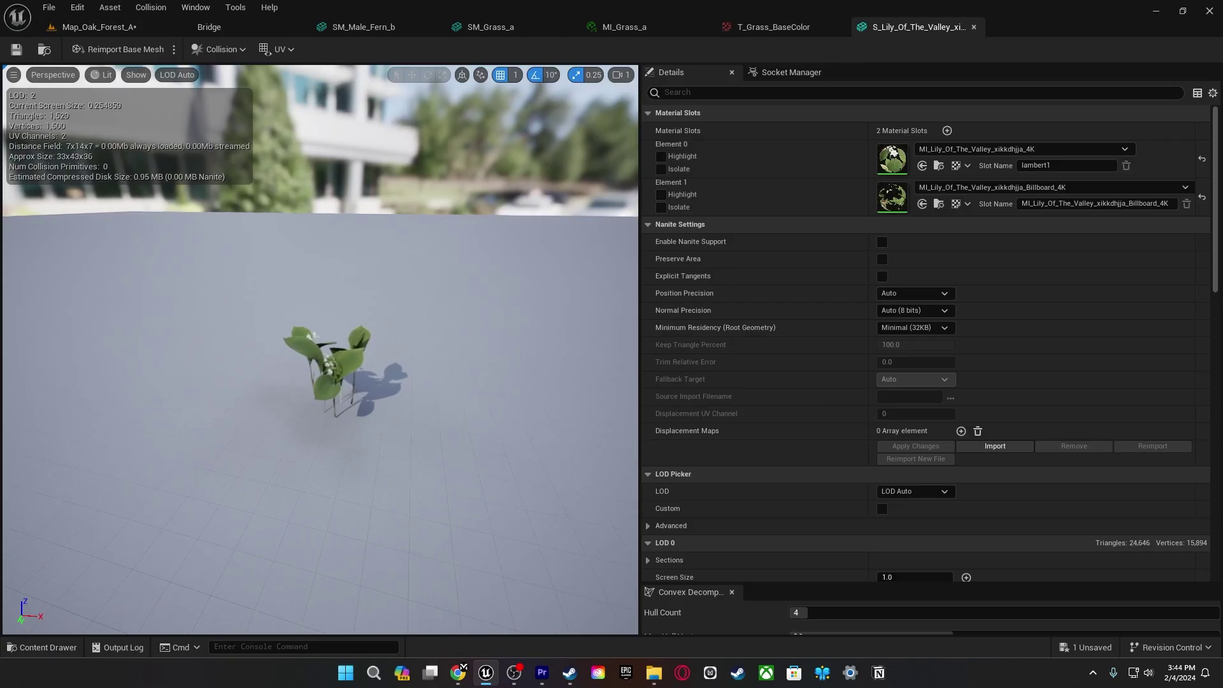
pyautogui.scroll(6, 289, 144)
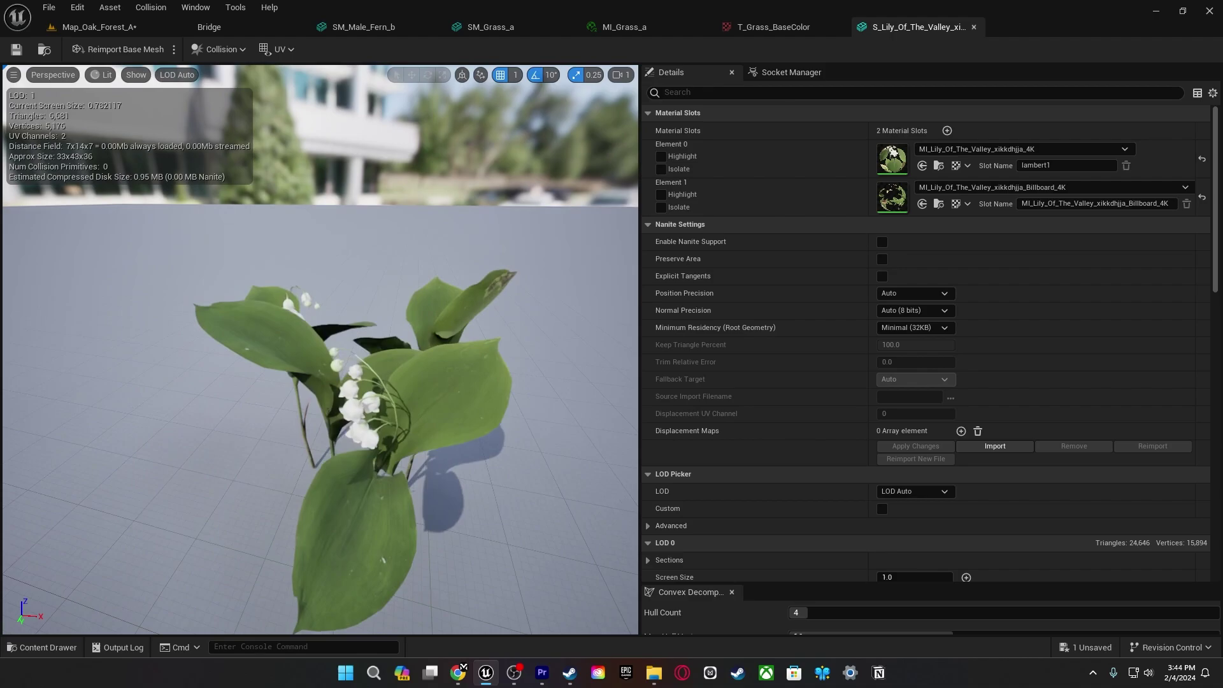
# Preview the Lily of the Valley mesh at LOD 7, LOD 5 and LOD 0 to compare its detail.
pyautogui.click(182, 75)
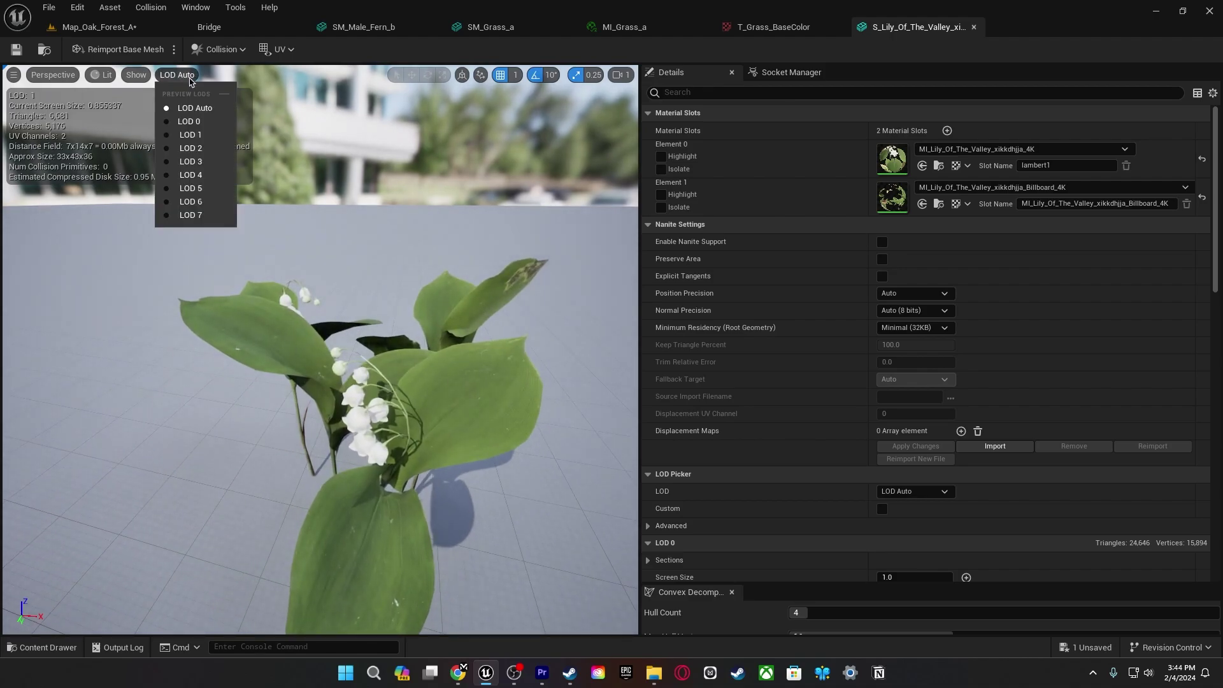
pyautogui.click(214, 217)
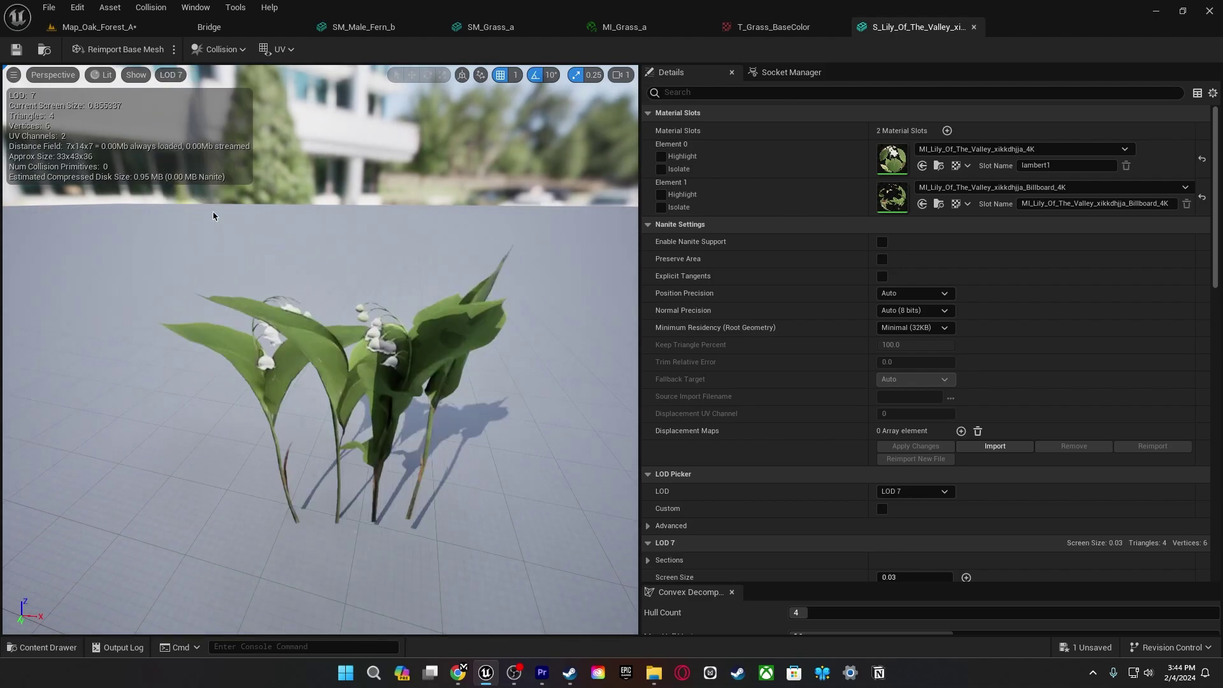
pyautogui.click(179, 75)
pyautogui.click(196, 187)
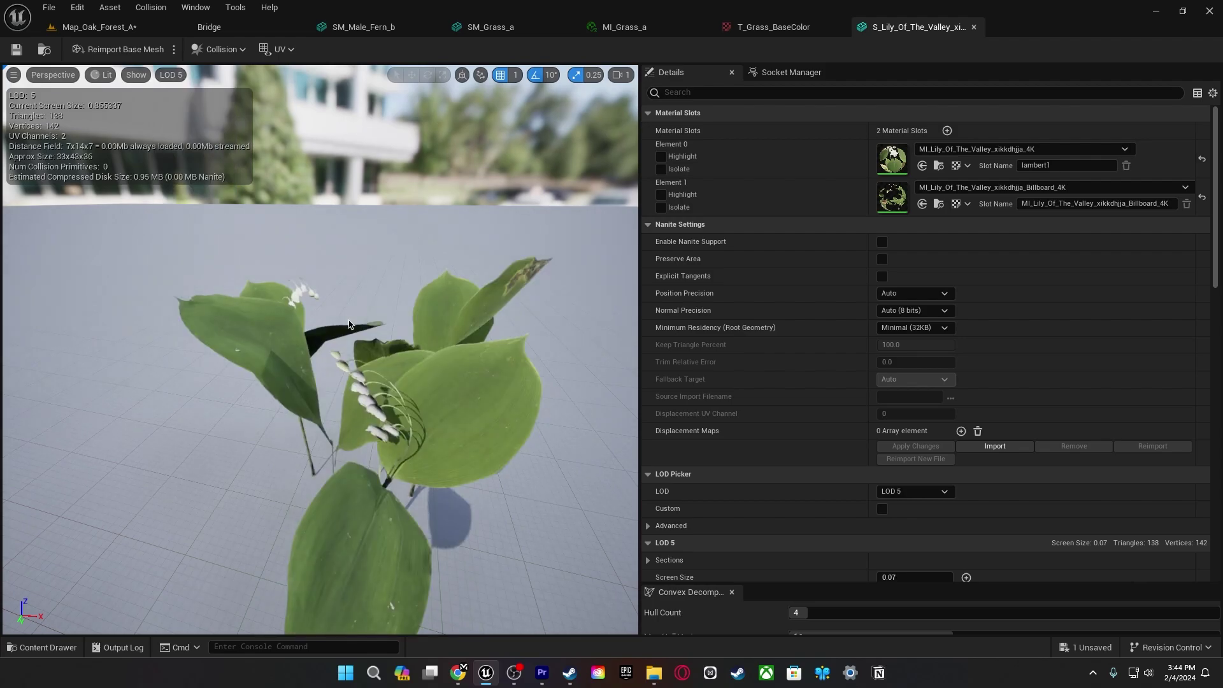
pyautogui.click(171, 75)
pyautogui.click(190, 122)
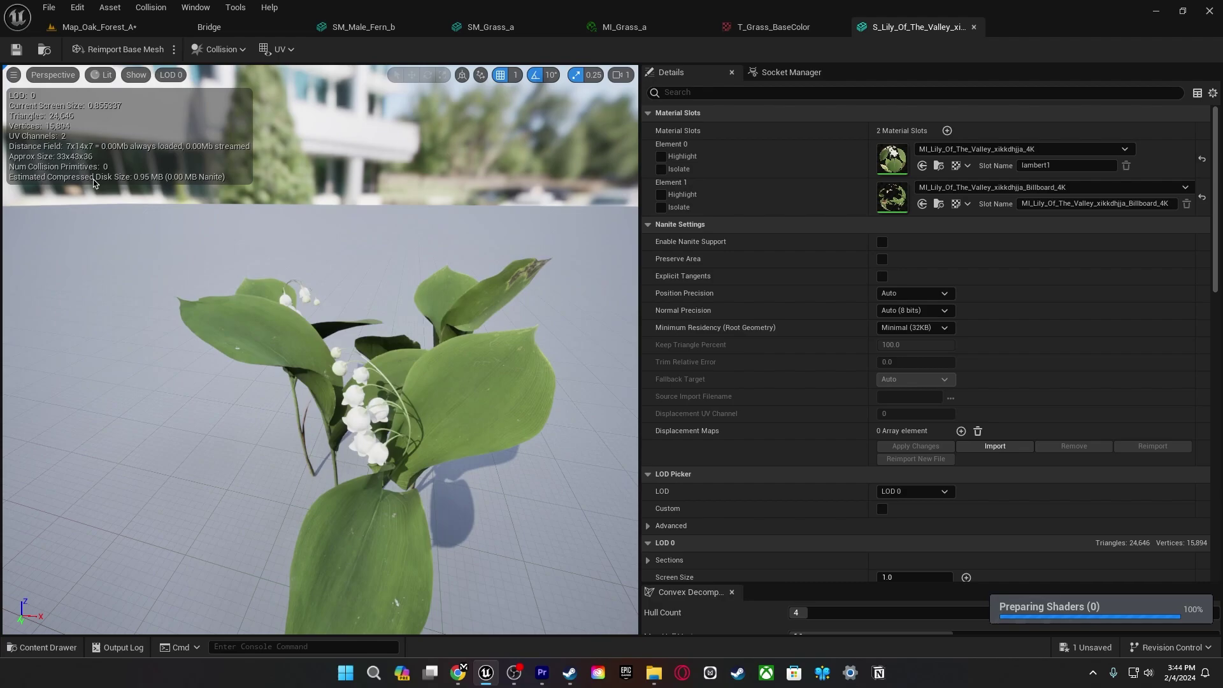
pyautogui.moveTo(432, 387); pyautogui.dragTo(364, 388, button='right')
# Fly along the road in the Map_Oak_Forest_A level to inspect the forest and its frame rate.
pyautogui.moveTo(548, 402); pyautogui.dragTo(718, 191)
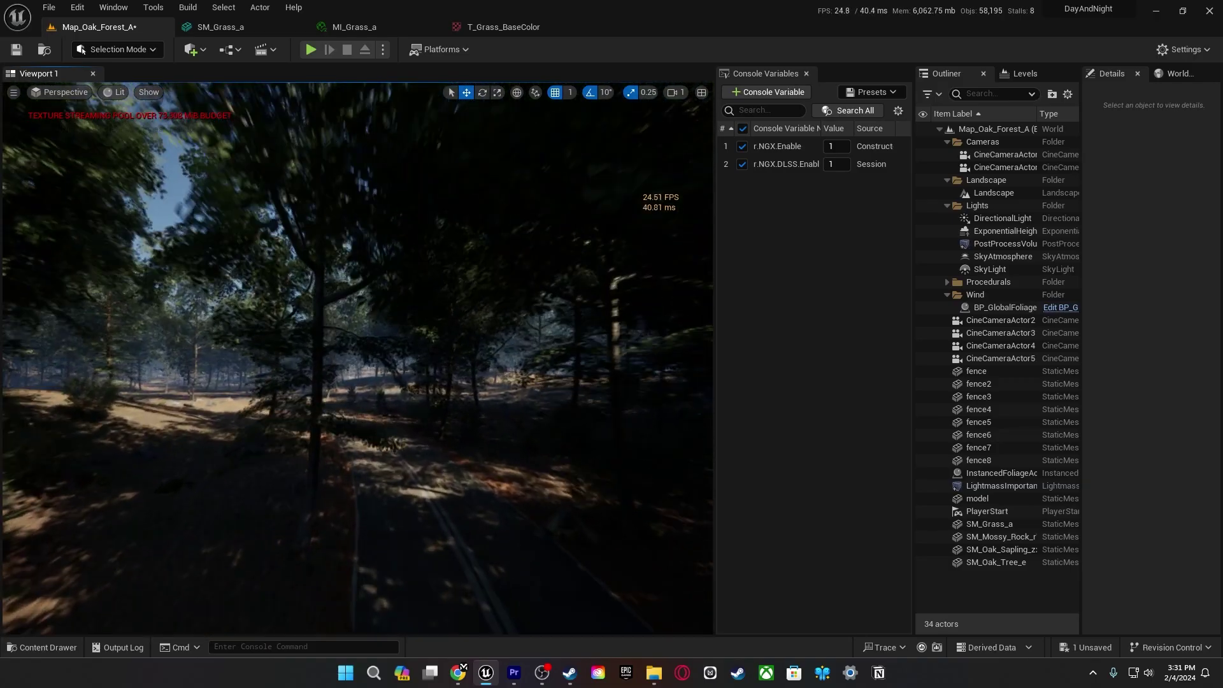
pyautogui.press('w')
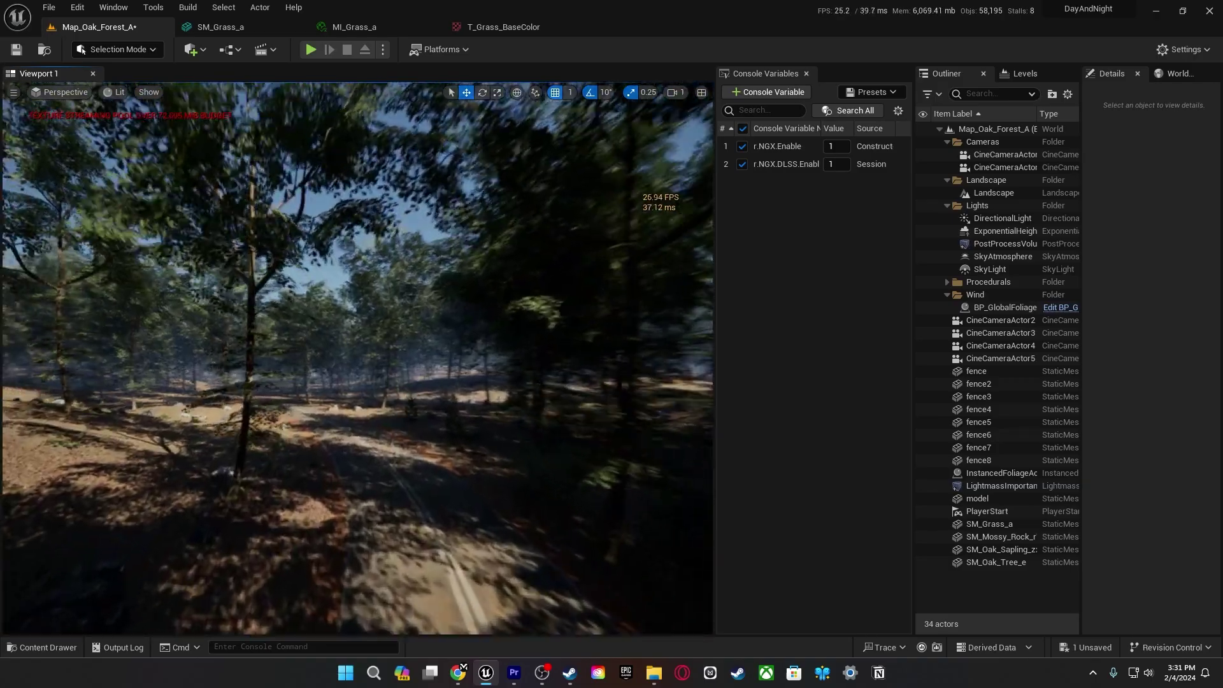
pyautogui.press('w')
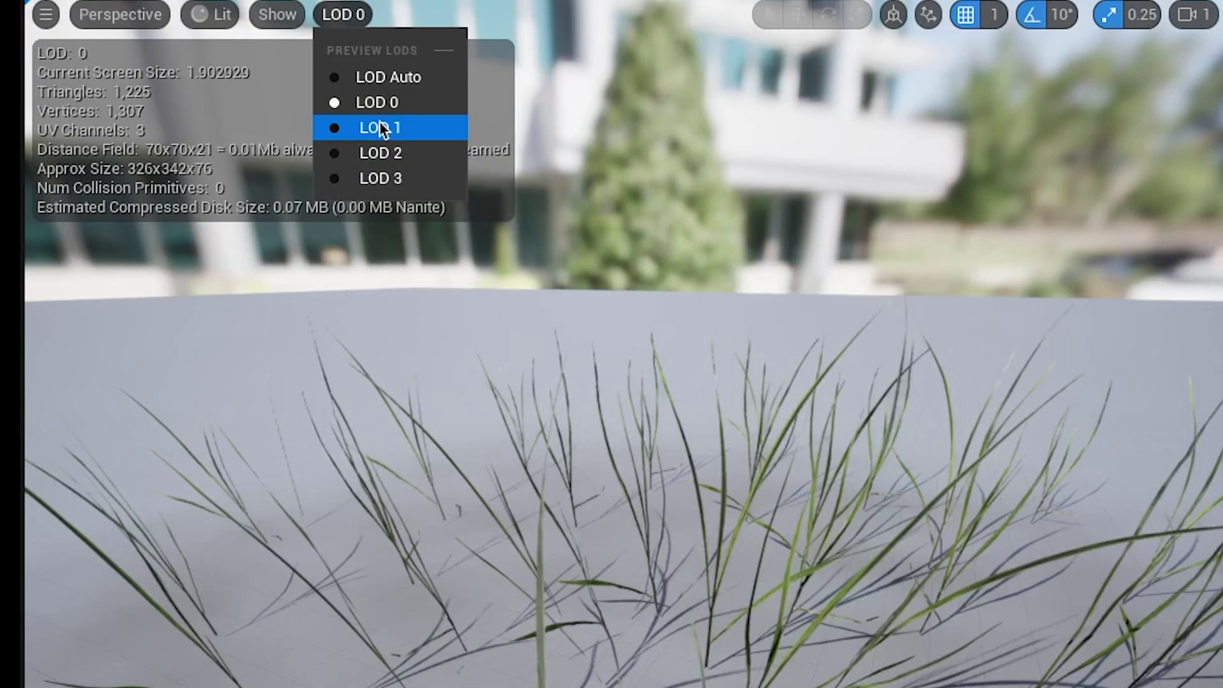
# Preview the grass mesh at LOD 1, LOD 2 and LOD 3 to compare its triangle and vertex counts.
pyautogui.click(380, 128)
pyautogui.click(344, 16)
pyautogui.click(380, 154)
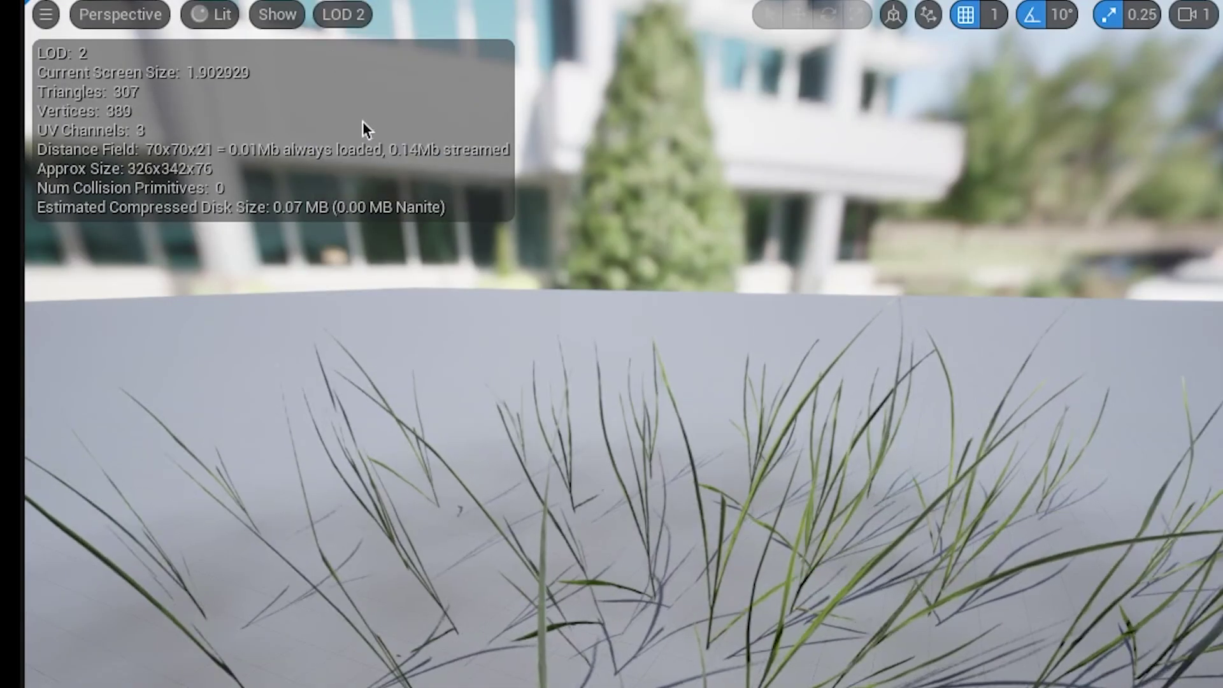
pyautogui.click(348, 15)
pyautogui.click(377, 176)
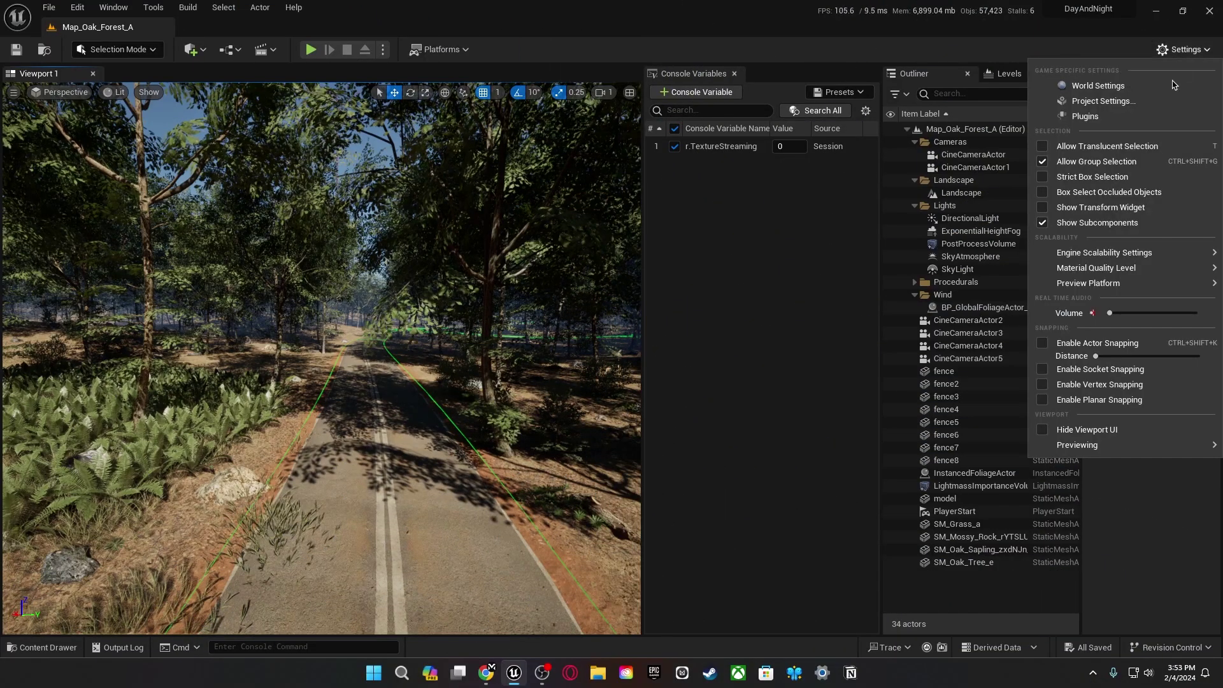
pyautogui.moveTo(1119, 272)
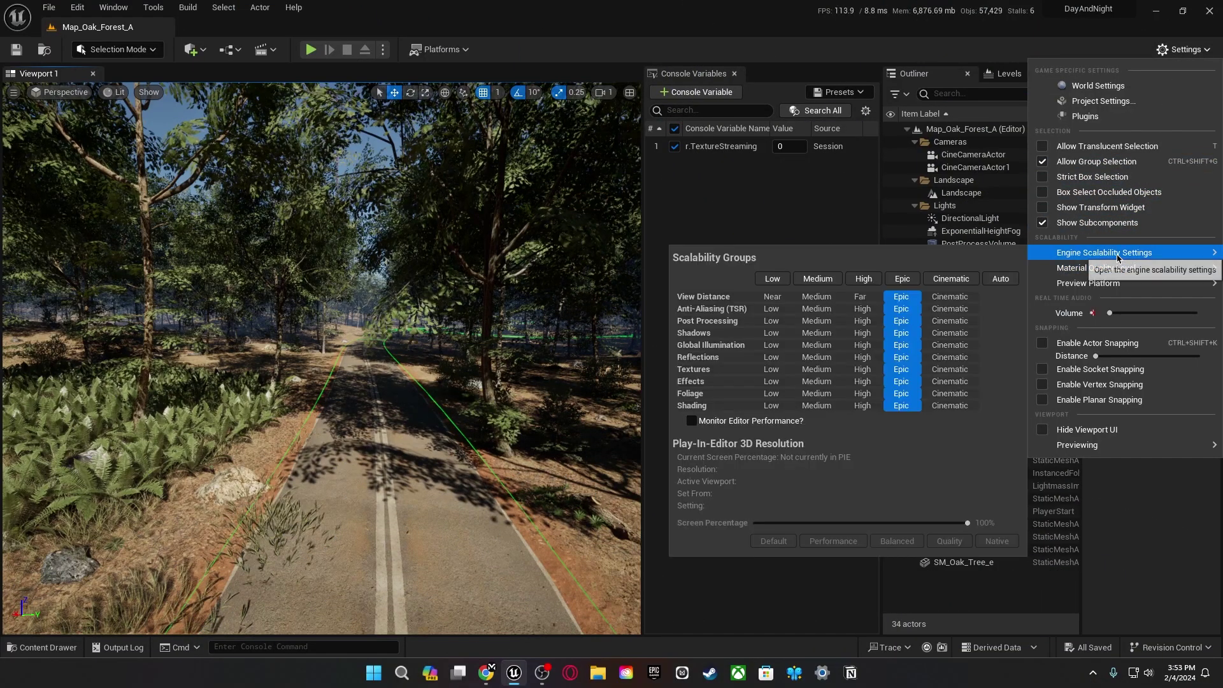
# Set all engine scalability groups to High and look over the forest road at that quality.
pyautogui.click(862, 279)
pyautogui.moveTo(393, 281); pyautogui.dragTo(575, 195, button='right')
# Review the engine scalability groups at High and examine the scalability console variables that apply at that quality.
pyautogui.click(1186, 49)
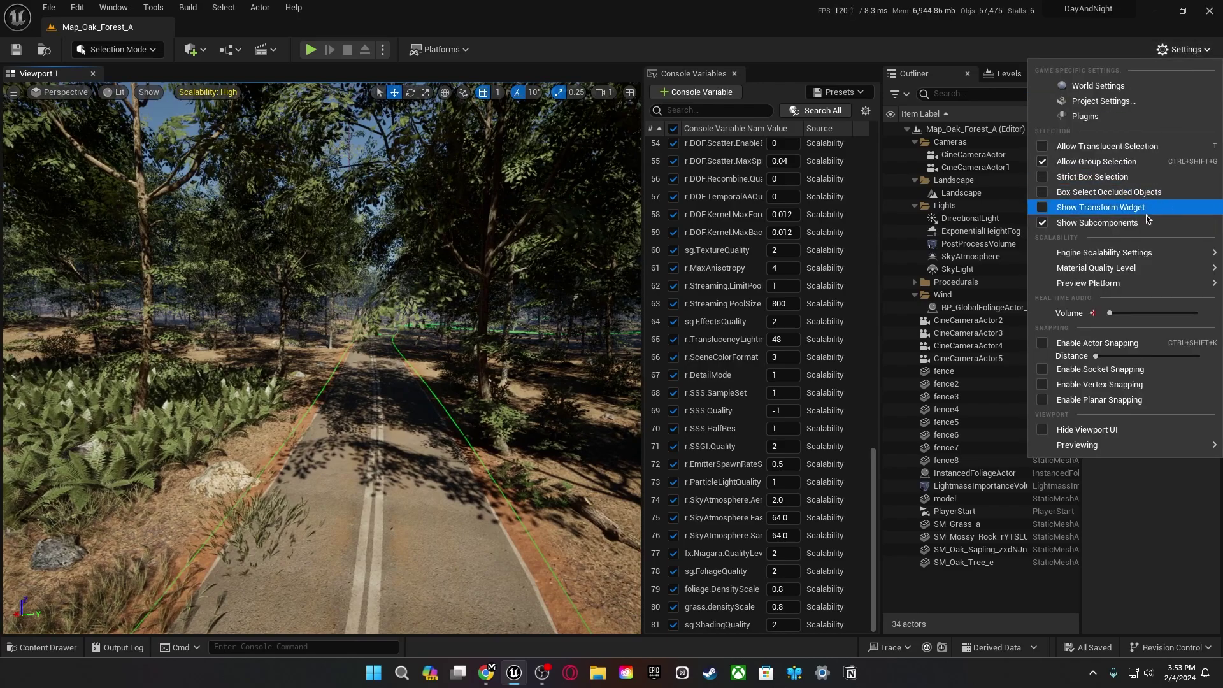
pyautogui.moveTo(1126, 259)
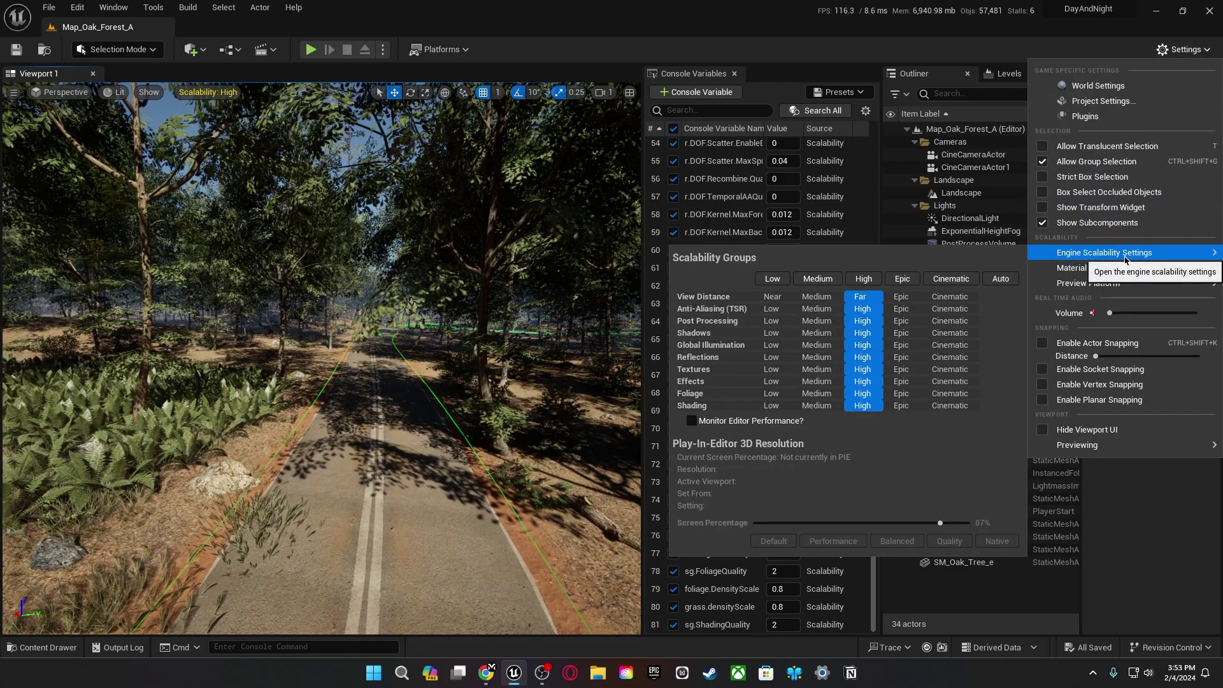
pyautogui.click(838, 189)
pyautogui.scroll(12, 777, 242)
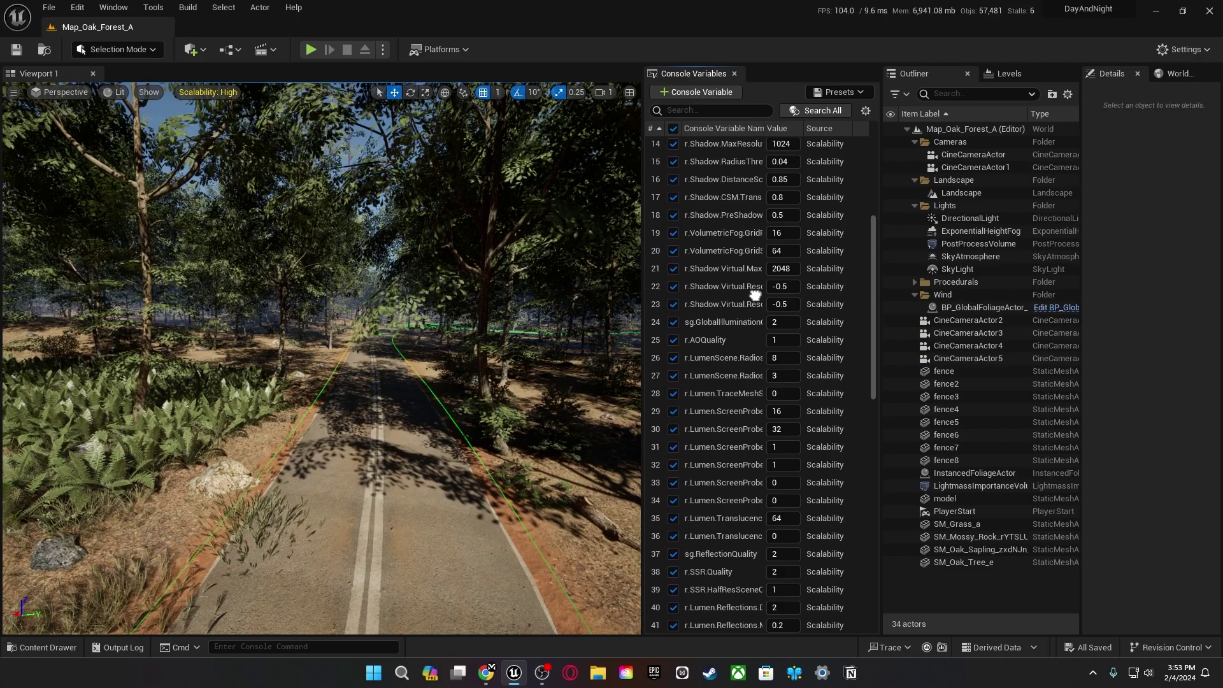
pyautogui.scroll(-12, 756, 295)
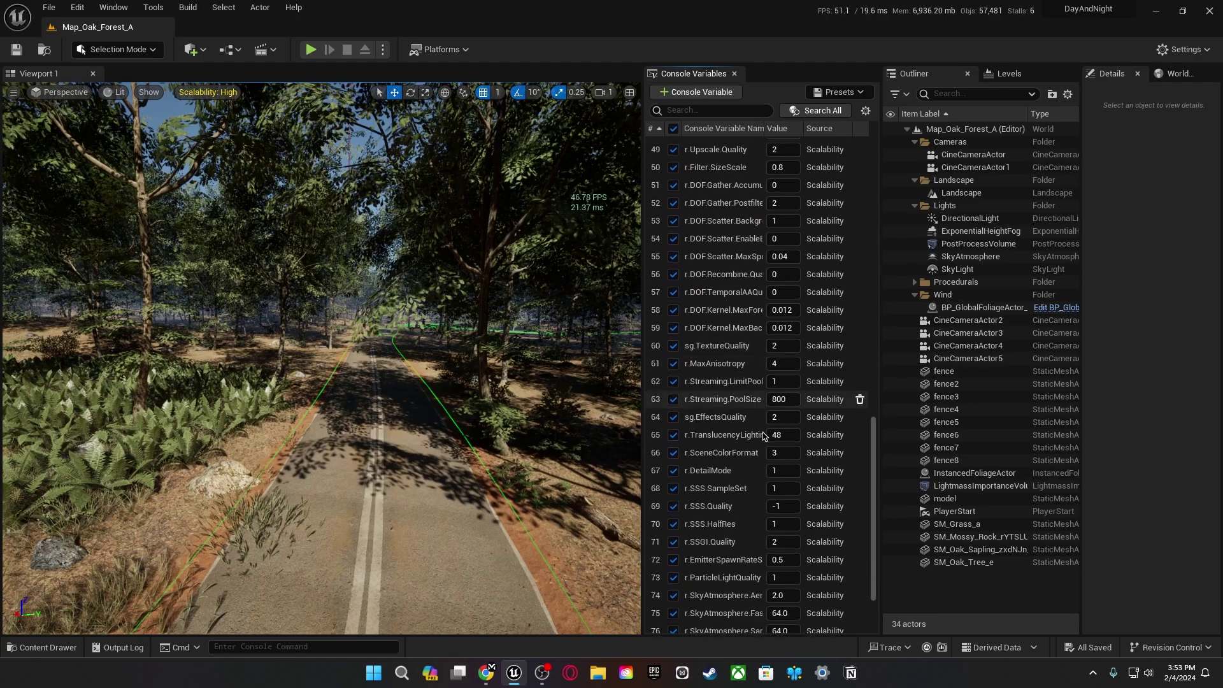
pyautogui.scroll(15, 764, 435)
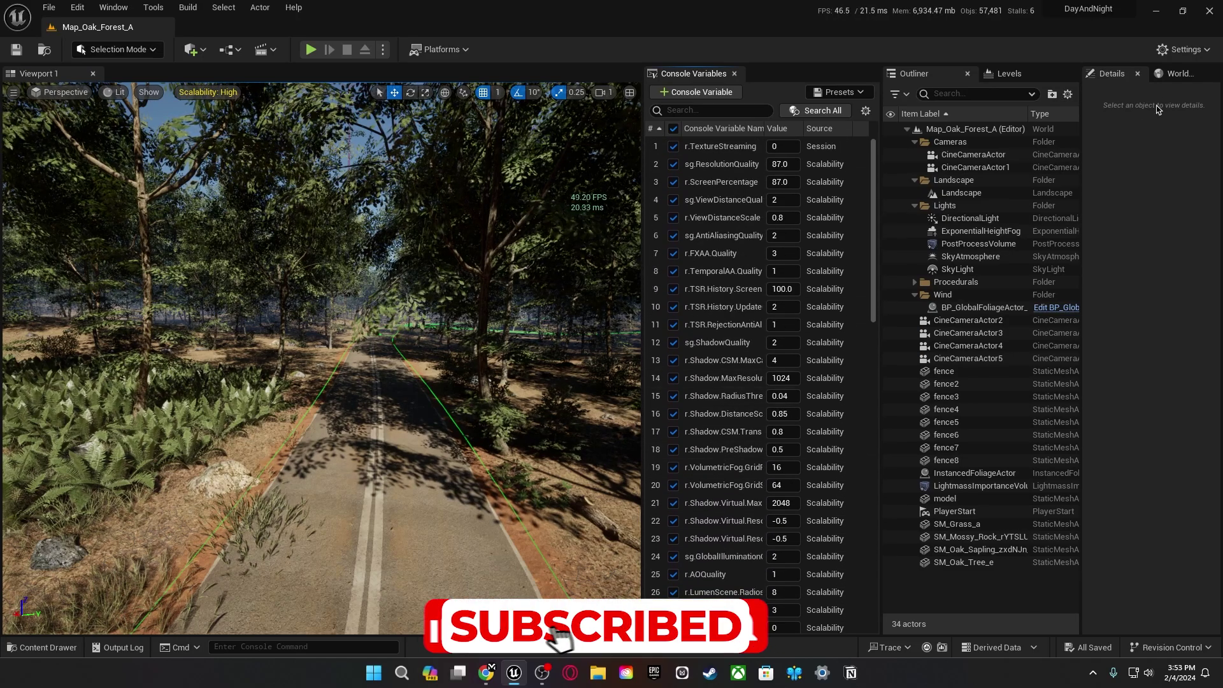
# Set all engine scalability groups to Medium and look along the forest road at that quality.
pyautogui.click(1184, 49)
pyautogui.moveTo(1145, 255)
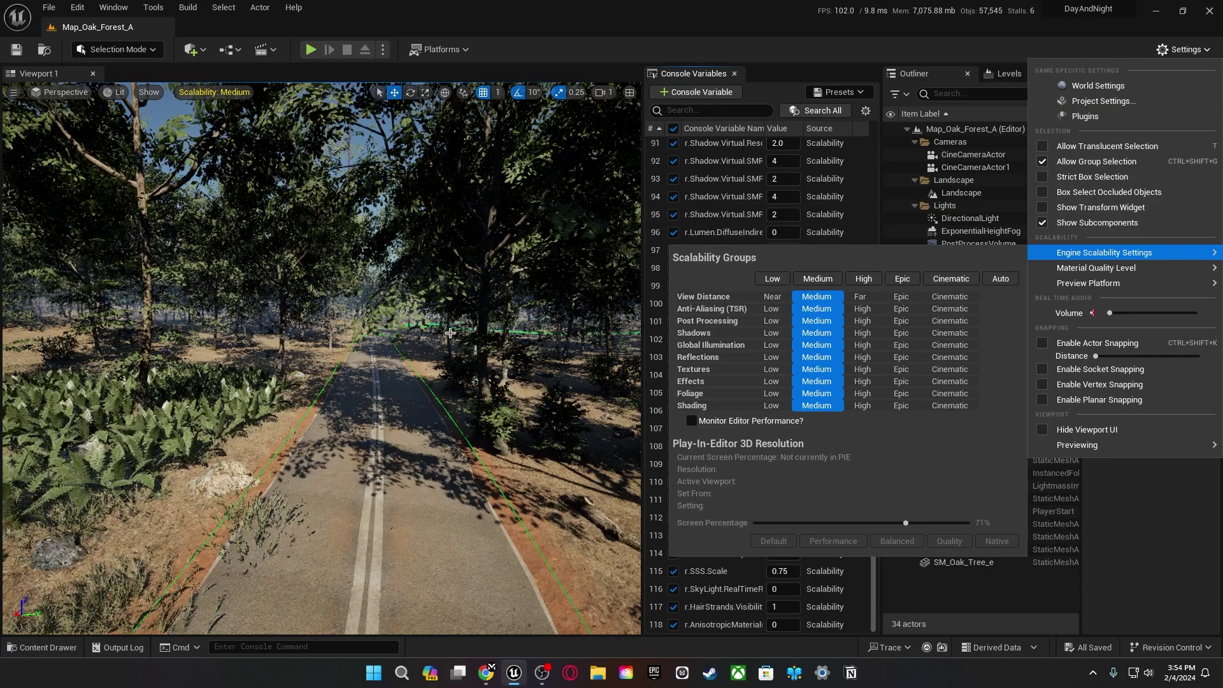
pyautogui.press('w')
pyautogui.moveTo(449, 328); pyautogui.dragTo(506, 309, button='right')
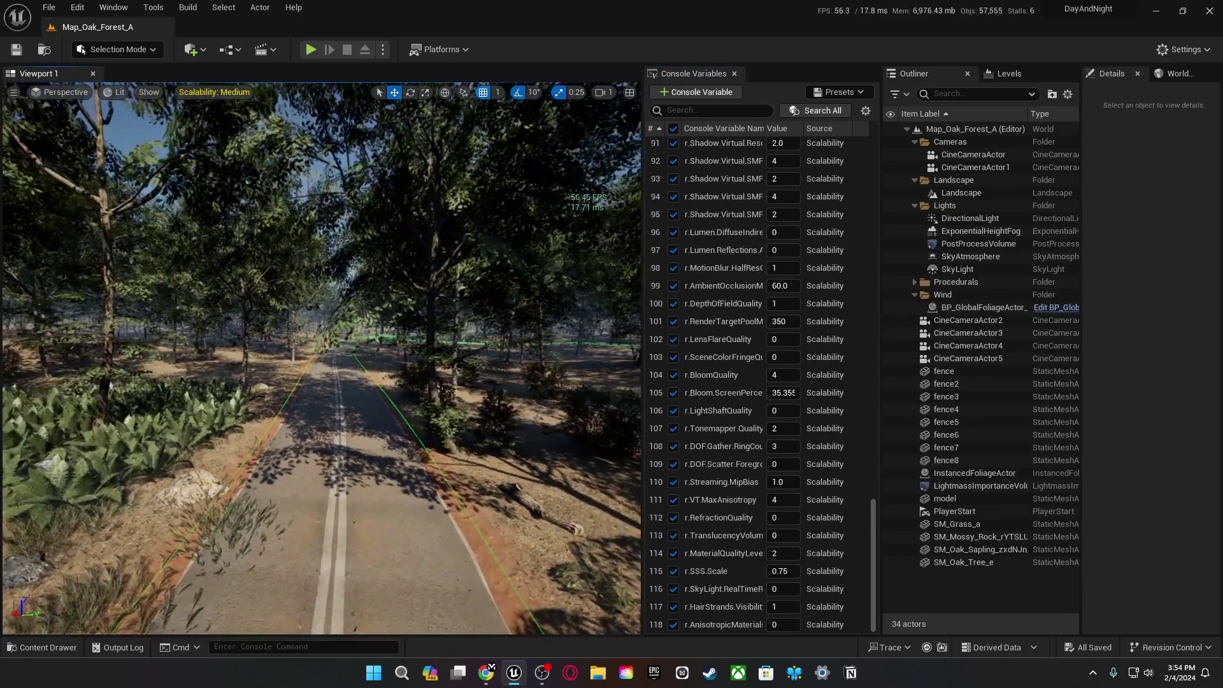
pyautogui.click(1187, 49)
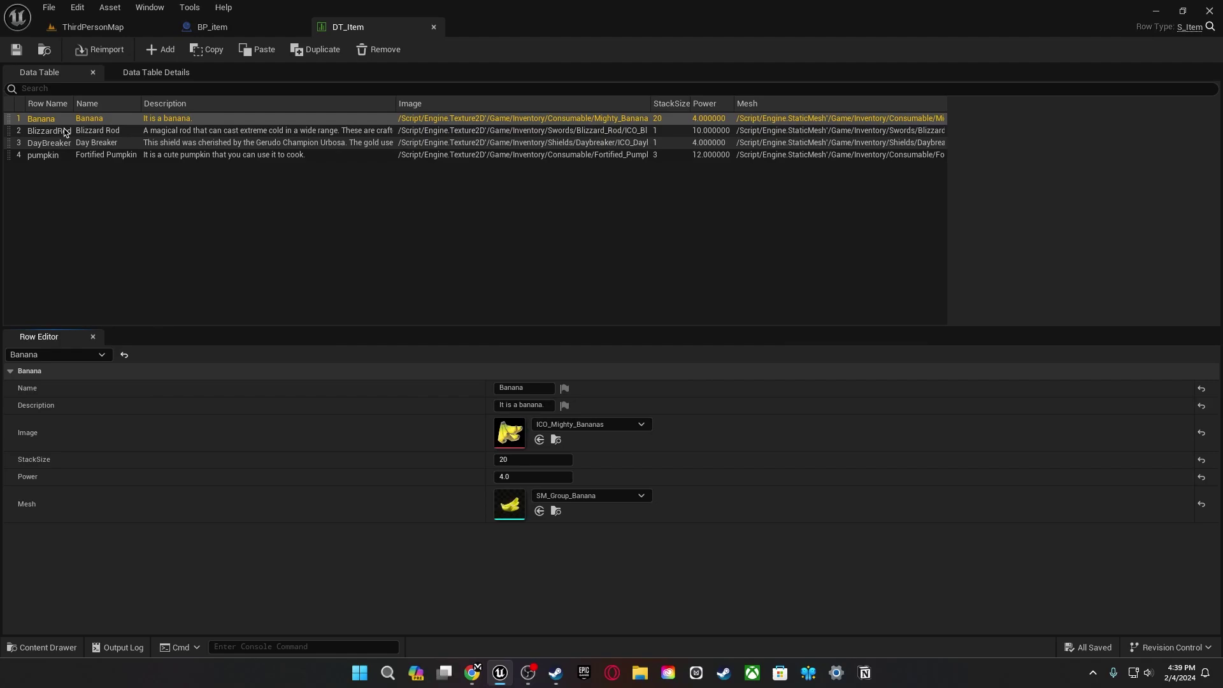
# Inspect the BlizzardRod, DayBreaker and pumpkin rows of the DT_Item data table and its data table details.
pyautogui.click(67, 132)
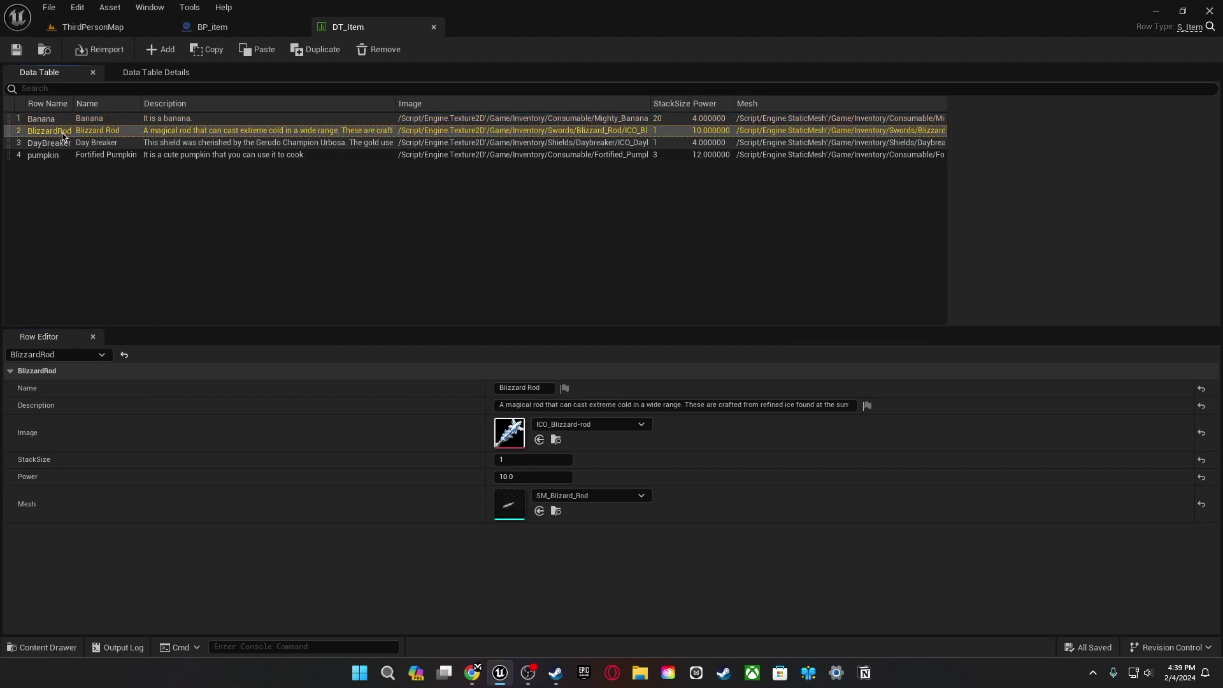
pyautogui.click(64, 146)
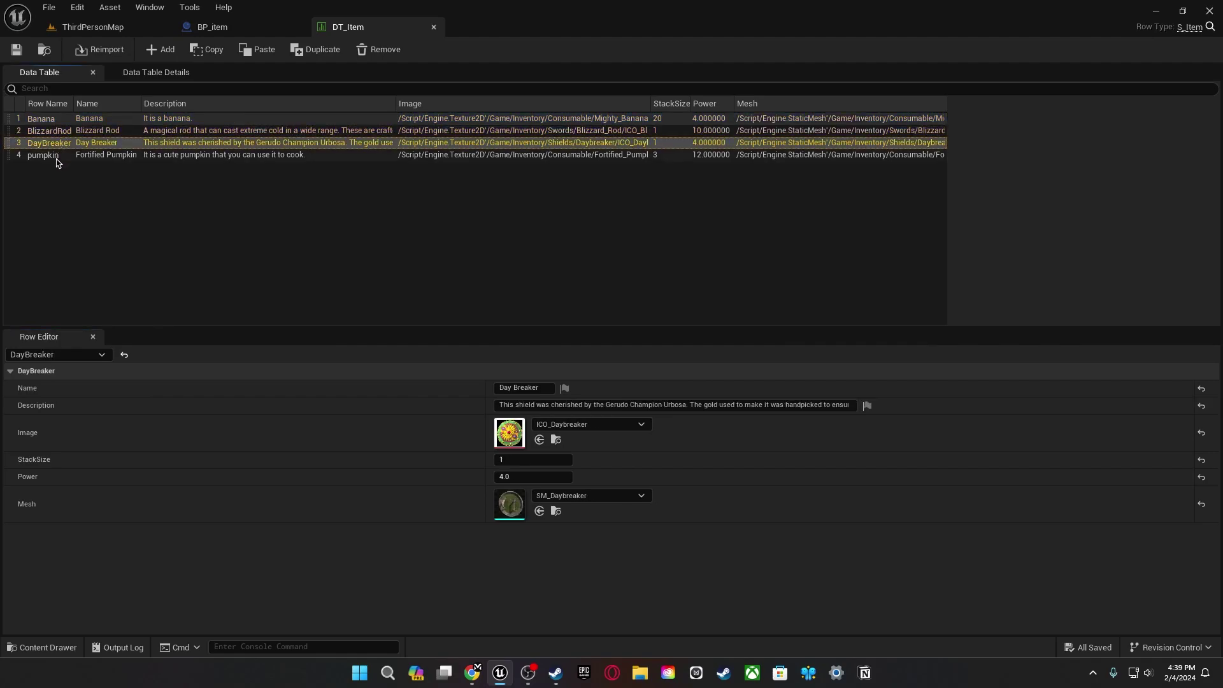
pyautogui.click(56, 157)
pyautogui.click(153, 72)
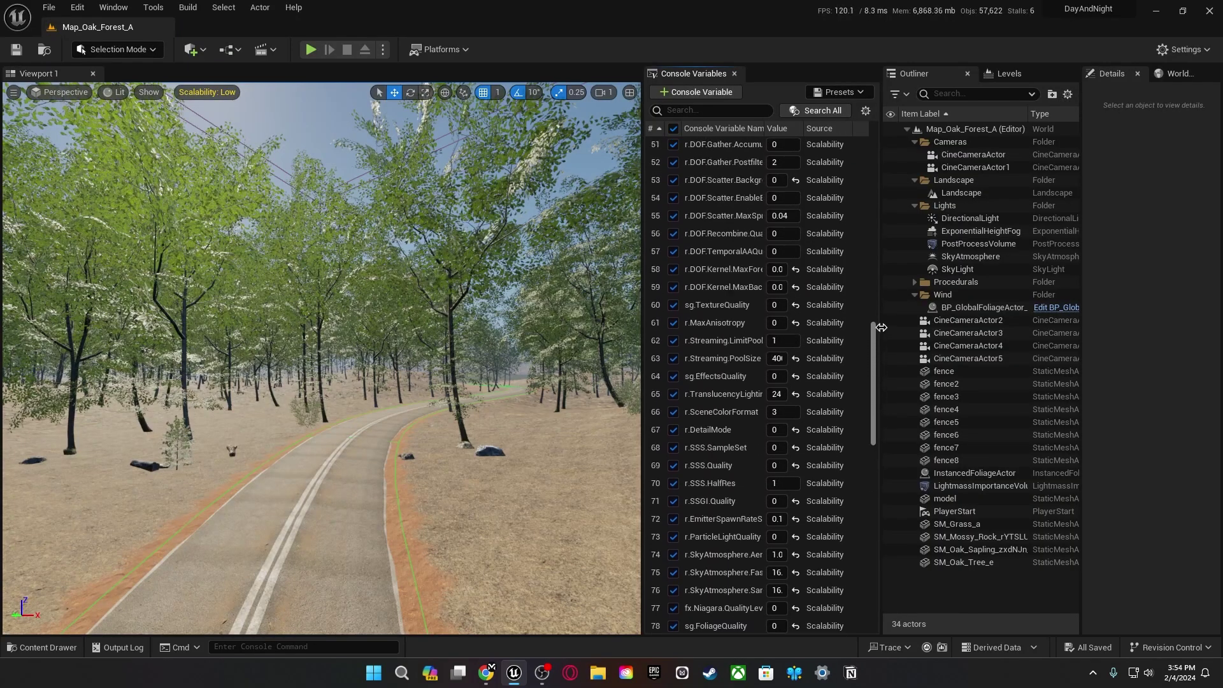
# Set all engine scalability groups to Cinematic in the Map_Oak_Forest_A level and look over the forest road.
pyautogui.scroll(15, 881, 327)
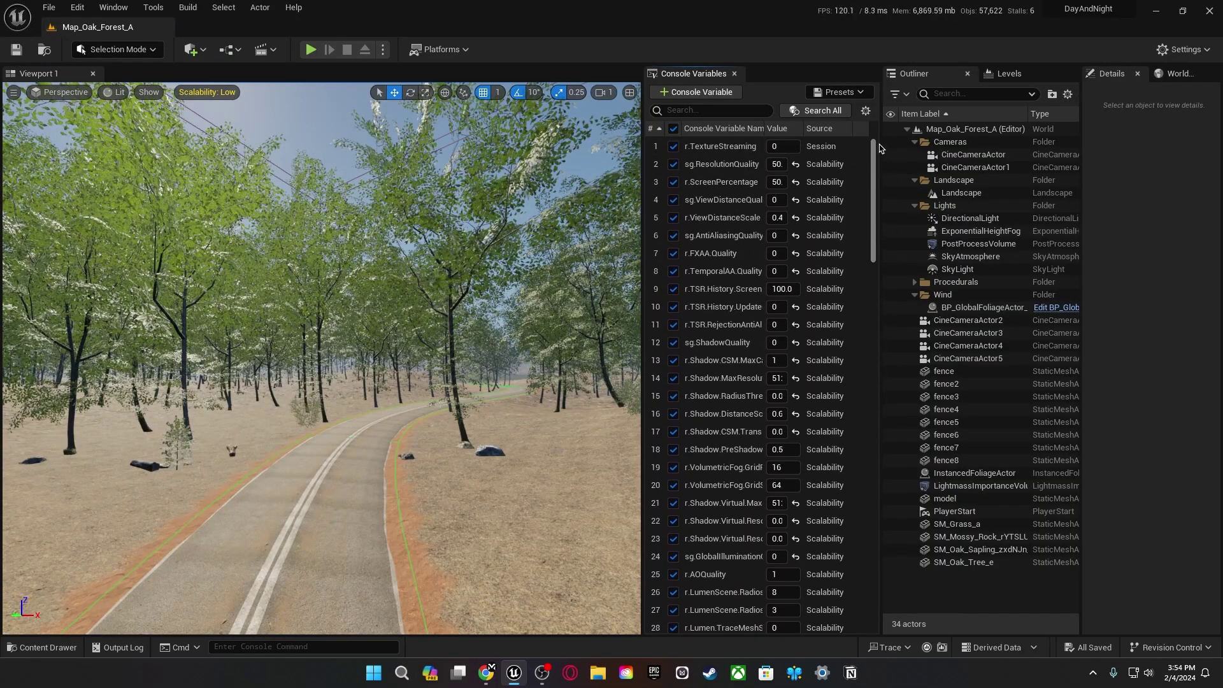
pyautogui.click(1187, 50)
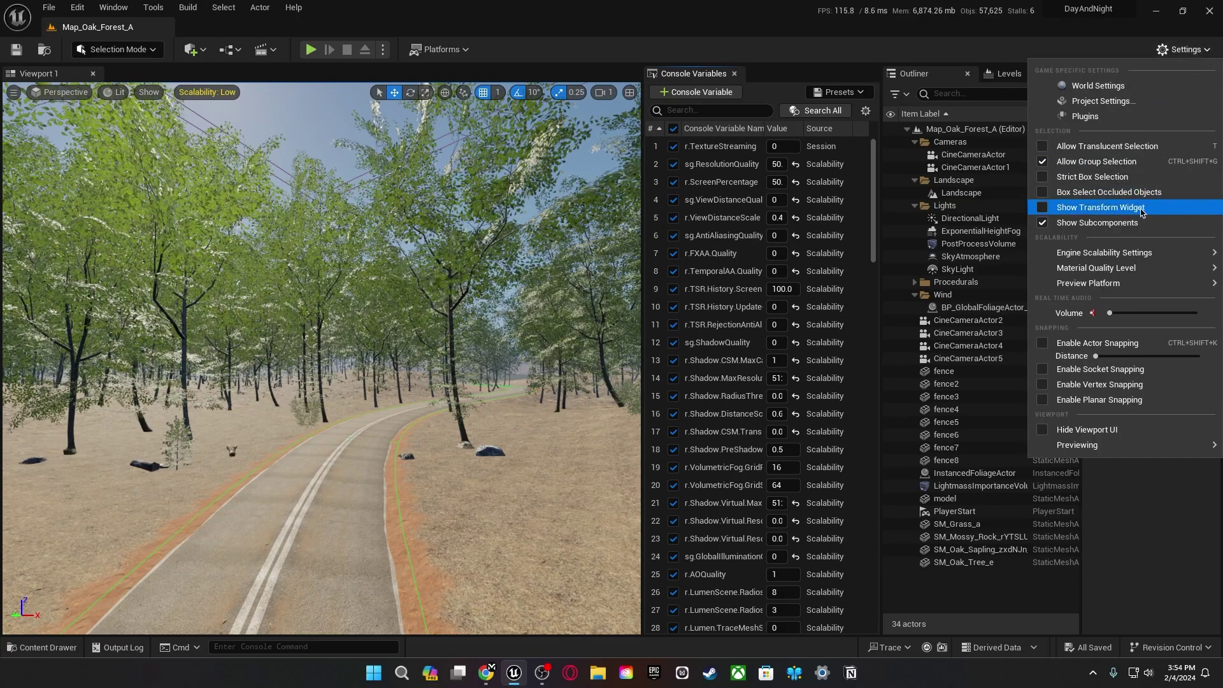
pyautogui.moveTo(1083, 253)
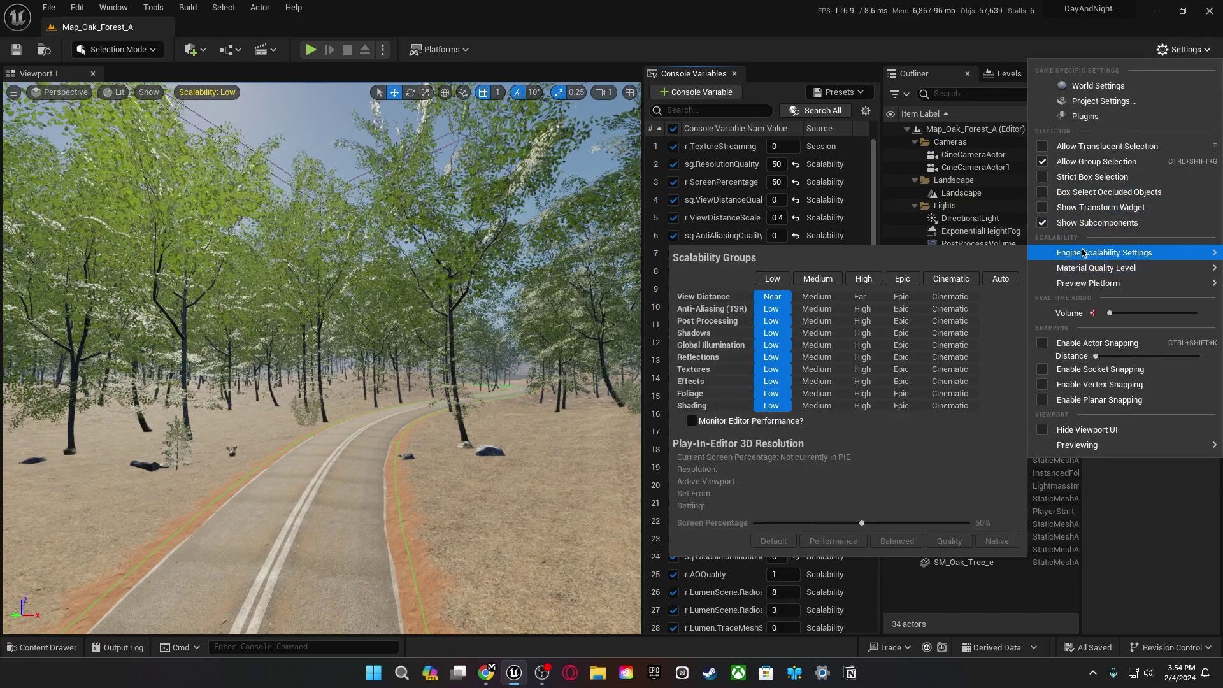
pyautogui.click(951, 279)
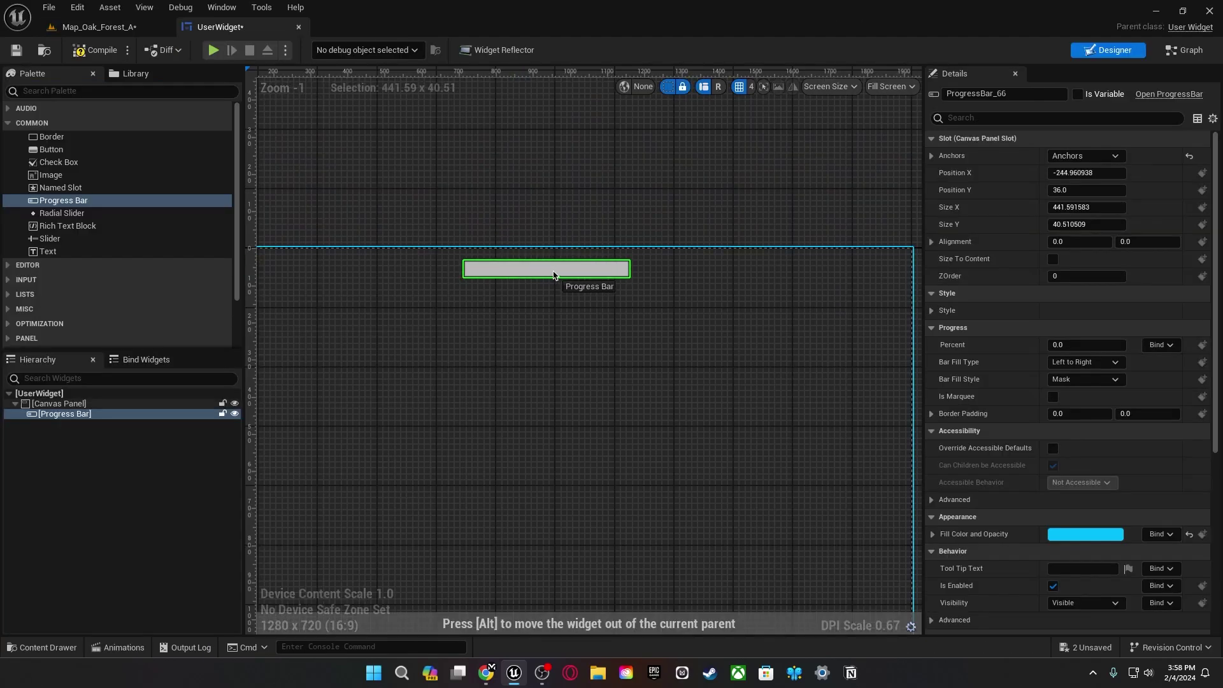
pyautogui.scroll(2, 592, 341)
pyautogui.scroll(2, 593, 341)
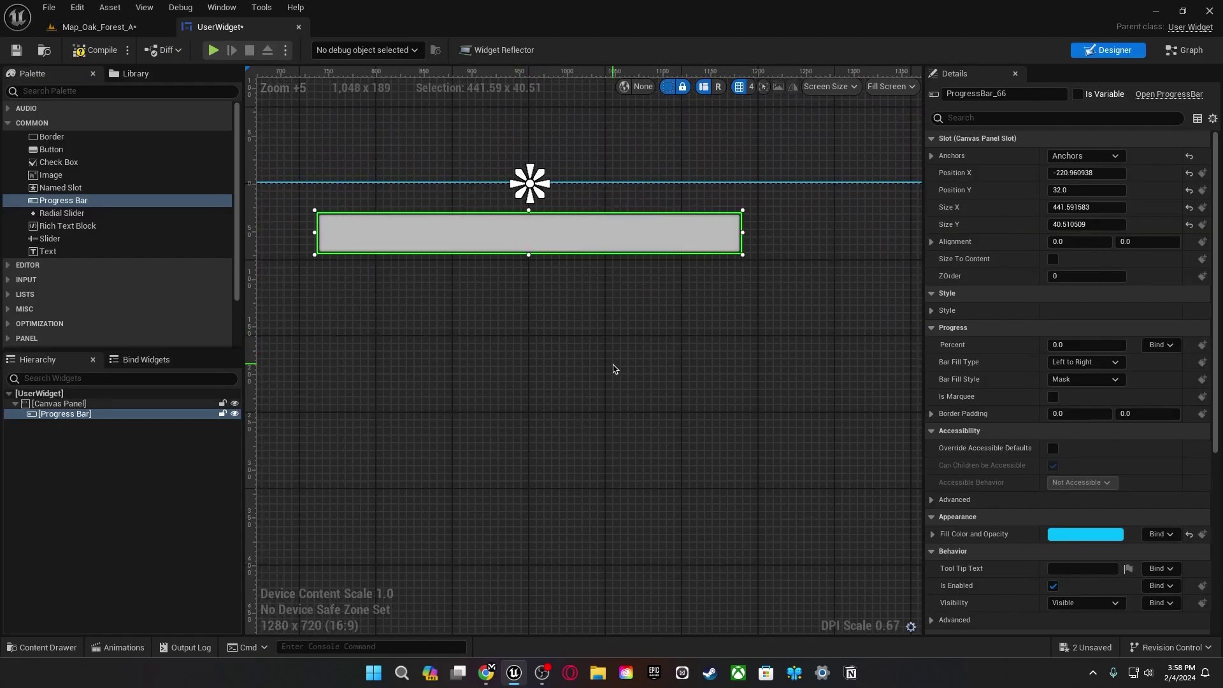
# Review the progress bar's appearance properties in UserWidget, including the red, green, blue and alpha components of its fill color.
pyautogui.scroll(-1, 950, 486)
pyautogui.click(933, 490)
pyautogui.scroll(-2, 1061, 509)
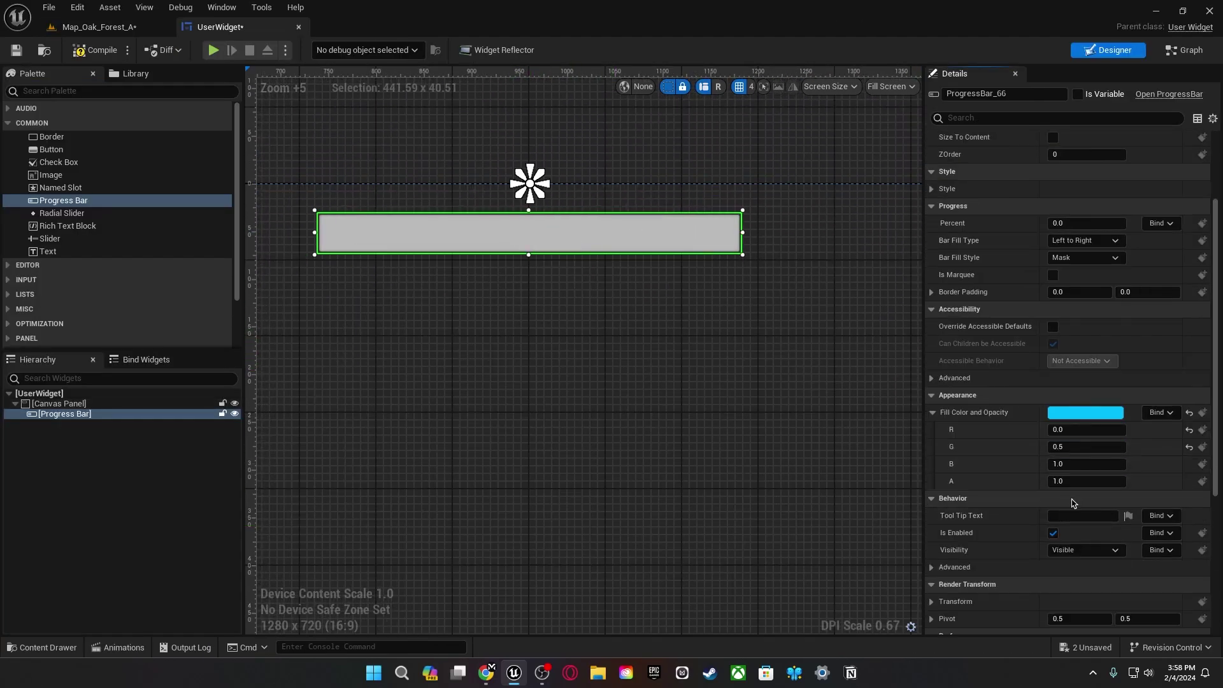
pyautogui.click(934, 413)
pyautogui.scroll(2, 1055, 397)
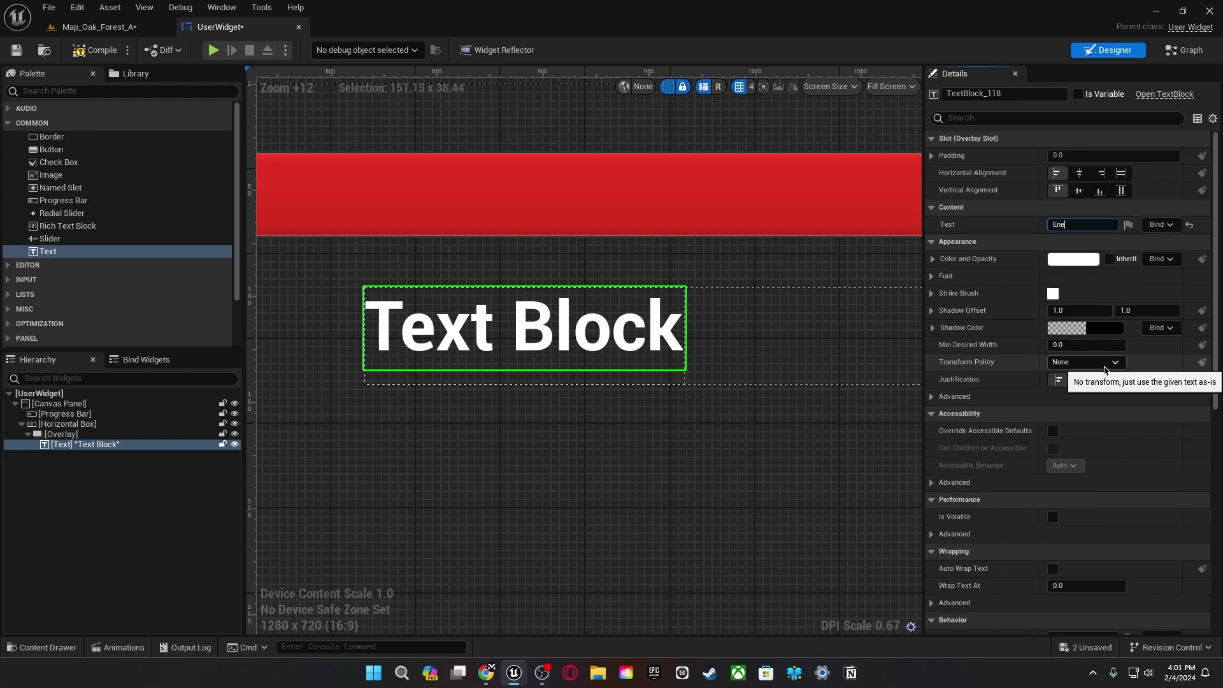
# Set the text block's content to "Enemy Healt" and its color to red.
pyautogui.write('my Healt')
pyautogui.press('Return')
pyautogui.click(1080, 260)
pyautogui.click(928, 375)
pyautogui.click(965, 572)
pyautogui.scroll(-2, 565, 363)
pyautogui.scroll(6, 599, 402)
# Center the "Enemy Healt" text vertically within its overlay.
pyautogui.click(80, 434)
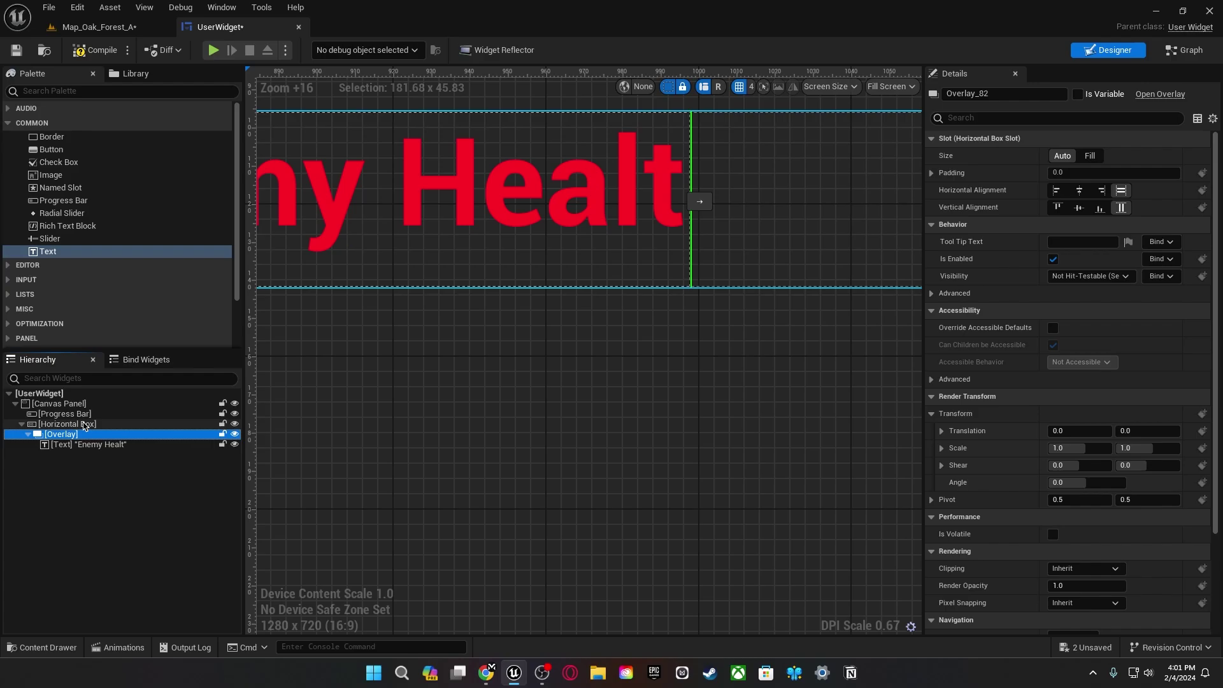
pyautogui.click(83, 444)
pyautogui.click(1079, 190)
pyautogui.scroll(-5, 661, 471)
# Duplicate the "Enemy Healt" text in the overlay, change the copy's text to "1000" and align it right horizontally.
pyautogui.click(85, 457)
pyautogui.click(84, 444)
pyautogui.hotkey('ctrl', 'd')
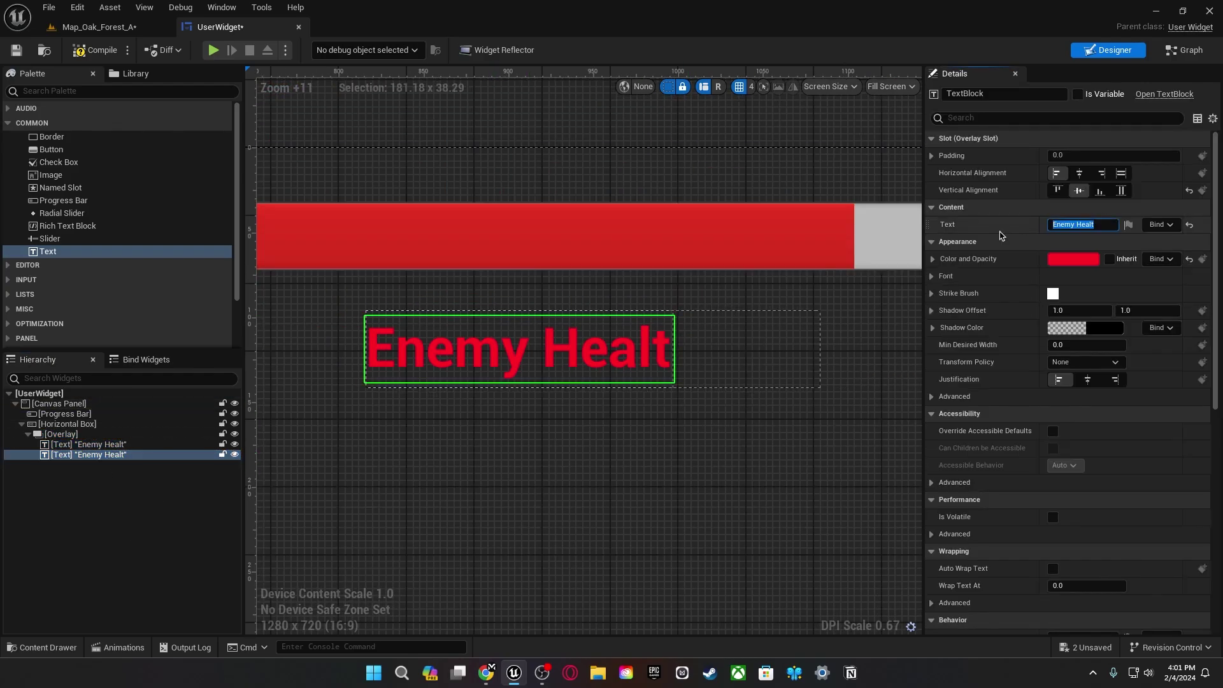
pyautogui.click(1100, 173)
# Set the overlay's size to Fill within the horizontal box and compile the widget.
pyautogui.click(79, 434)
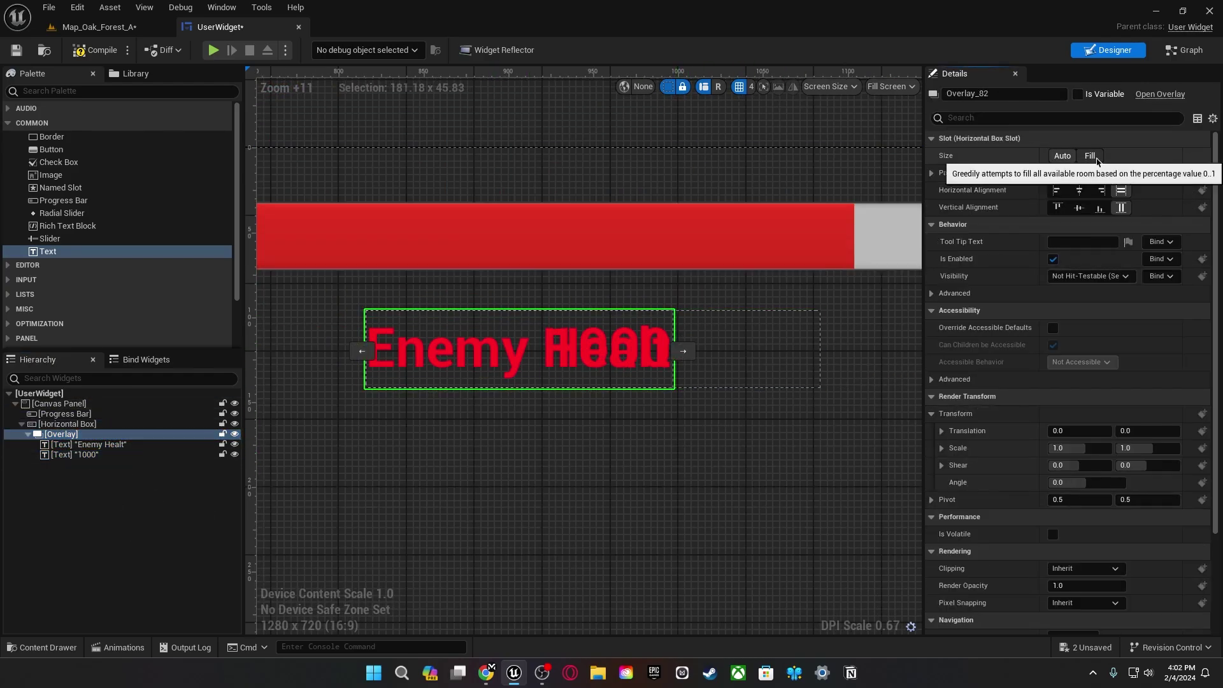
pyautogui.click(1092, 157)
pyautogui.click(106, 437)
pyautogui.click(94, 50)
pyautogui.scroll(-10, 513, 255)
# Place a button at the middle of the canvas and resize it to about 191 by 96.
pyautogui.moveTo(549, 428); pyautogui.dragTo(603, 395, button='right')
pyautogui.moveTo(51, 150); pyautogui.dragTo(620, 486)
pyautogui.scroll(3, 595, 382)
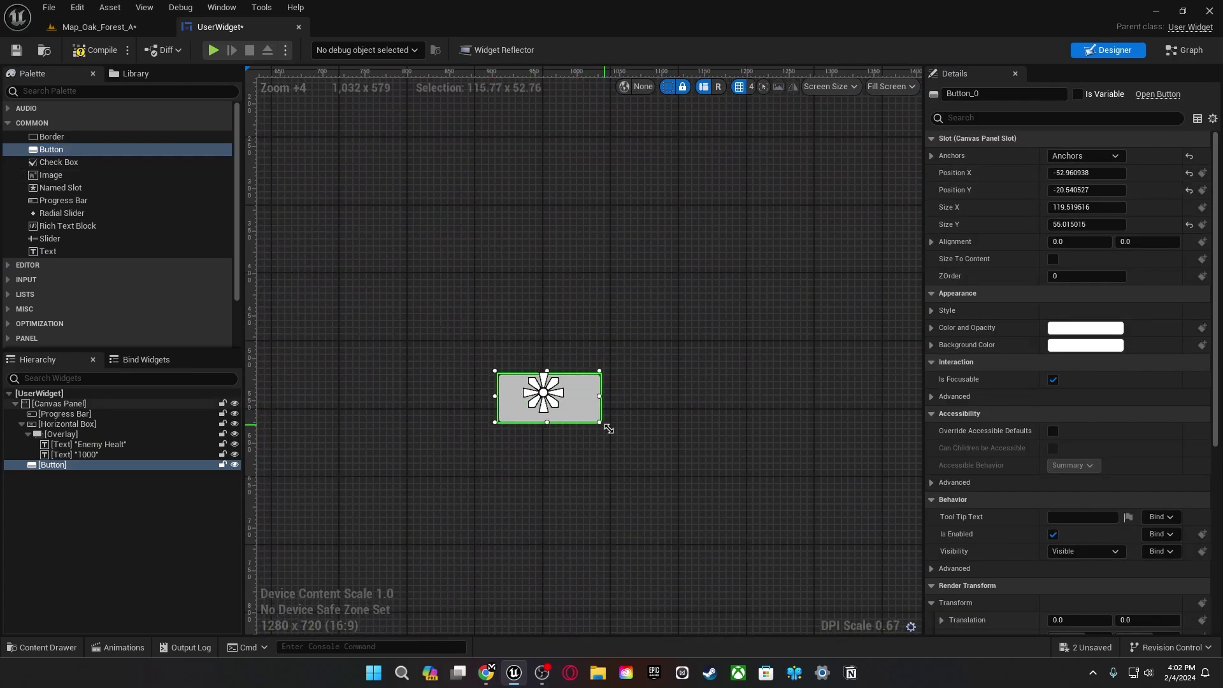
pyautogui.moveTo(589, 419); pyautogui.dragTo(578, 418)
pyautogui.scroll(-4, 567, 405)
pyautogui.scroll(2, 669, 434)
# Set the button's Color and Opacity to bright blue (sRGB 0096FF).
pyautogui.click(932, 327)
pyautogui.click(1082, 327)
pyautogui.moveTo(854, 408); pyautogui.dragTo(817, 374)
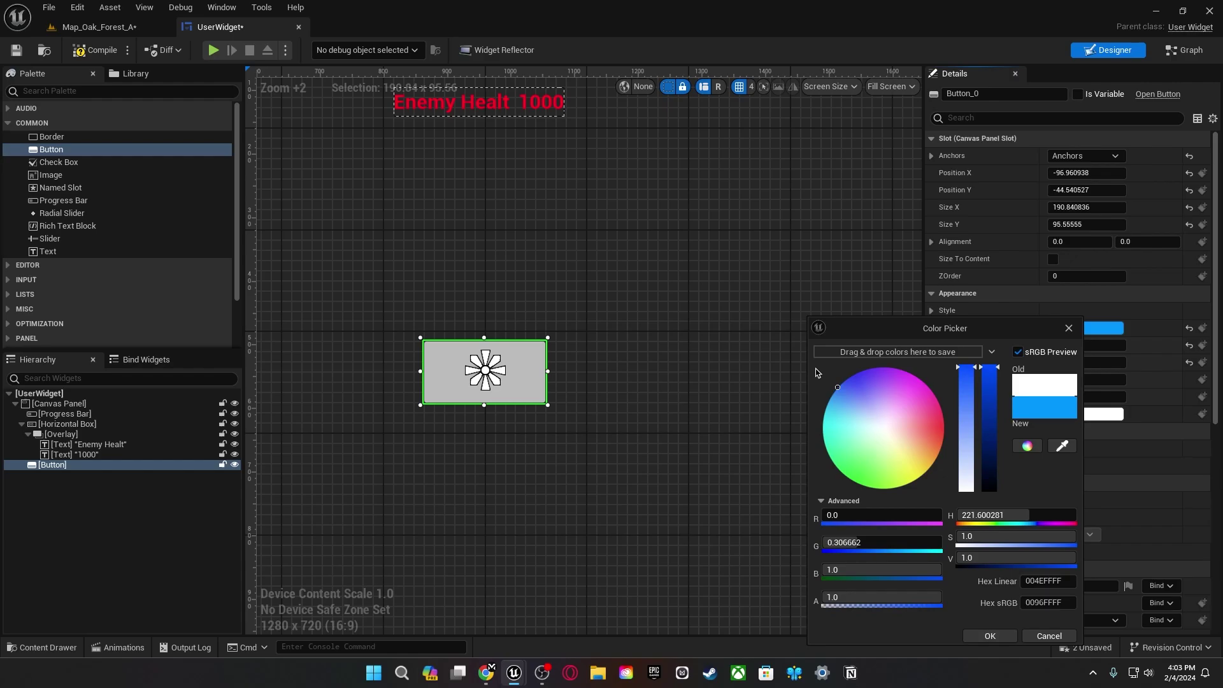
pyautogui.click(981, 636)
# Set the button's Background Color to dark navy blue and check its style properties.
pyautogui.click(1081, 413)
pyautogui.moveTo(885, 428); pyautogui.dragTo(842, 385)
pyautogui.click(979, 476)
pyautogui.click(981, 636)
pyautogui.click(931, 328)
pyautogui.click(932, 310)
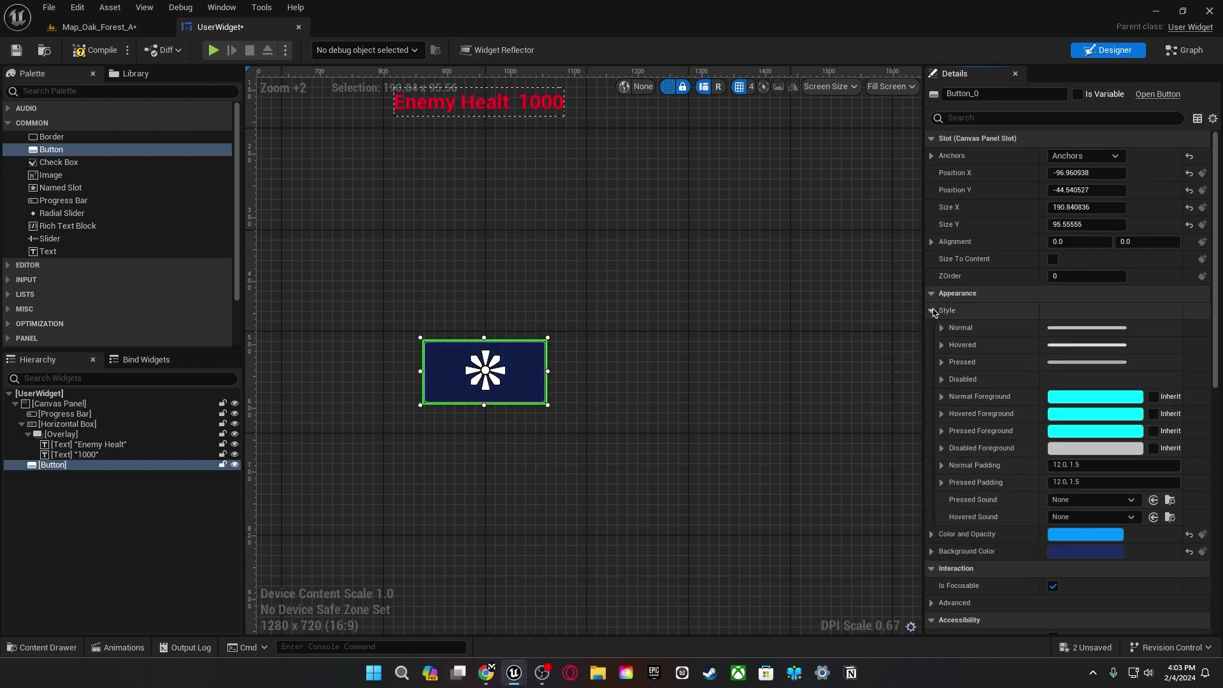
pyautogui.click(931, 311)
# Add a text block inside the button and set its text to "SHOOT".
pyautogui.moveTo(47, 251); pyautogui.dragTo(56, 469)
pyautogui.doubleClick(1091, 224)
pyautogui.hotkey('ctrl', 'a')
pyautogui.write('SHOOT')
pyautogui.moveTo(637, 319); pyautogui.dragTo(715, 377, button='right')
# Set the button's Color and Opacity to white, leaving the "SHOOT" text's own color as it is.
pyautogui.click(1072, 259)
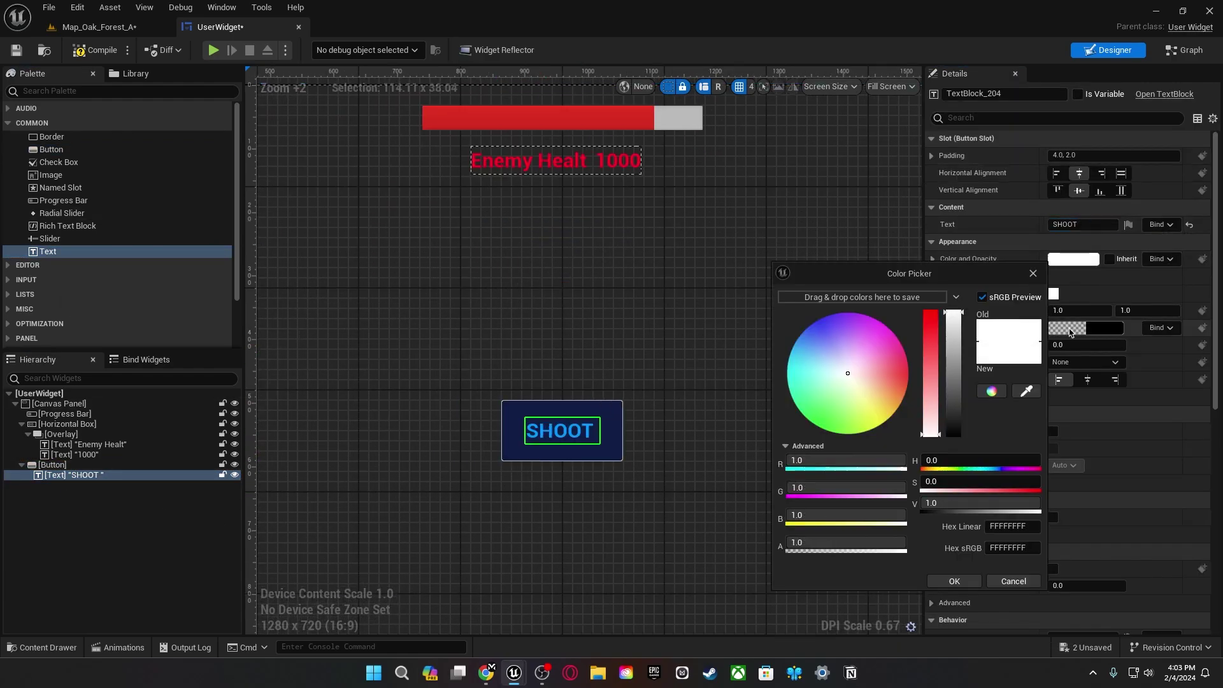
pyautogui.click(1013, 582)
pyautogui.click(53, 465)
pyautogui.click(1091, 331)
pyautogui.click(885, 431)
pyautogui.click(980, 636)
# Expand the padding of the "SHOOT" text and open its left padding value for editing.
pyautogui.click(564, 432)
pyautogui.scroll(1, 570, 481)
pyautogui.click(931, 155)
pyautogui.click(1101, 173)
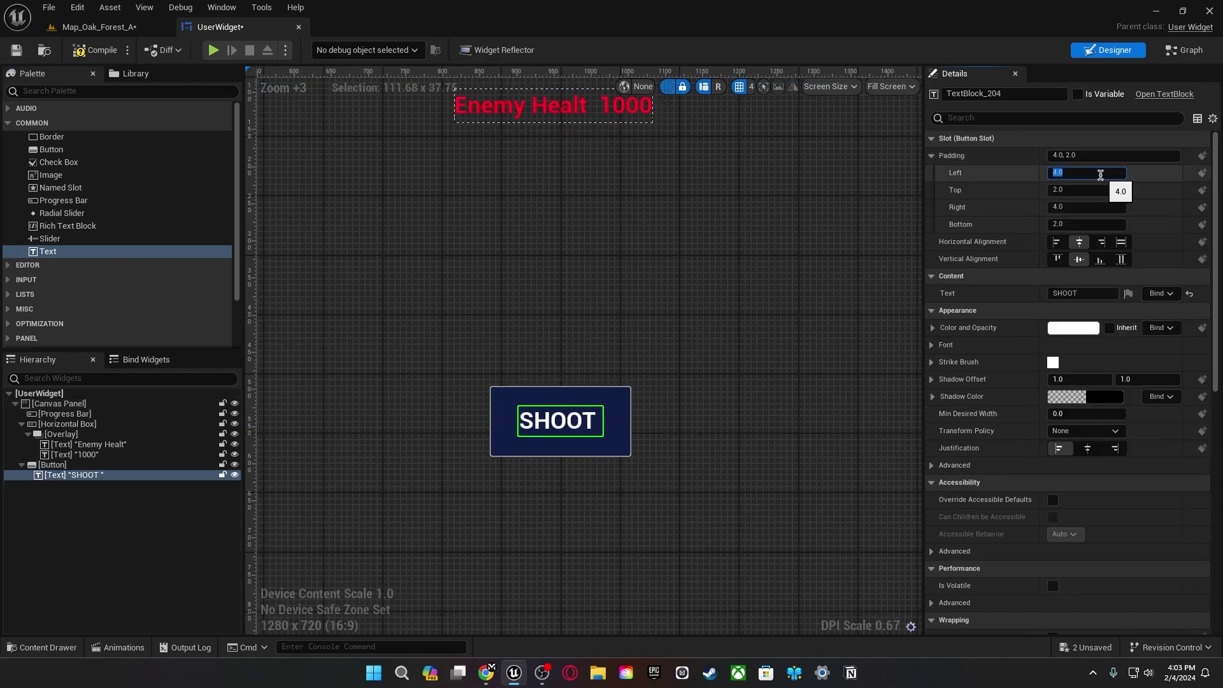
pyautogui.click(732, 319)
pyautogui.click(572, 434)
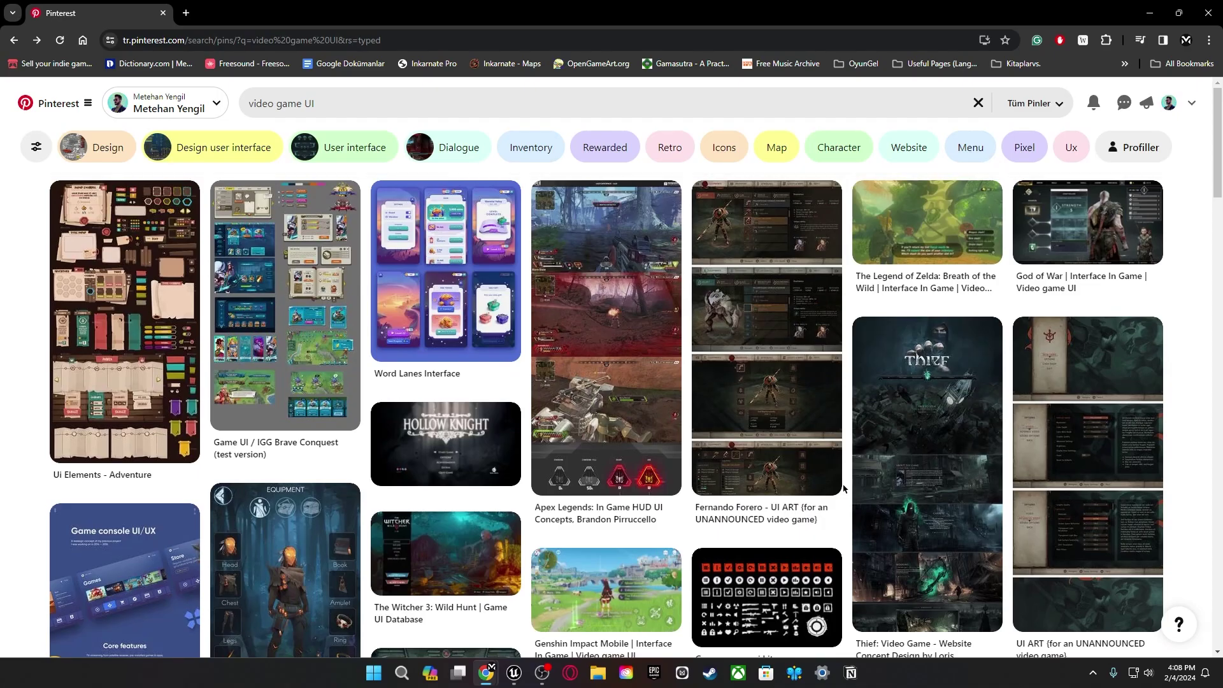
# Browse the Pinterest results for "video game UI" in Chrome to examine game interface references.
pyautogui.scroll(-1, 845, 488)
pyautogui.scroll(-3, 846, 488)
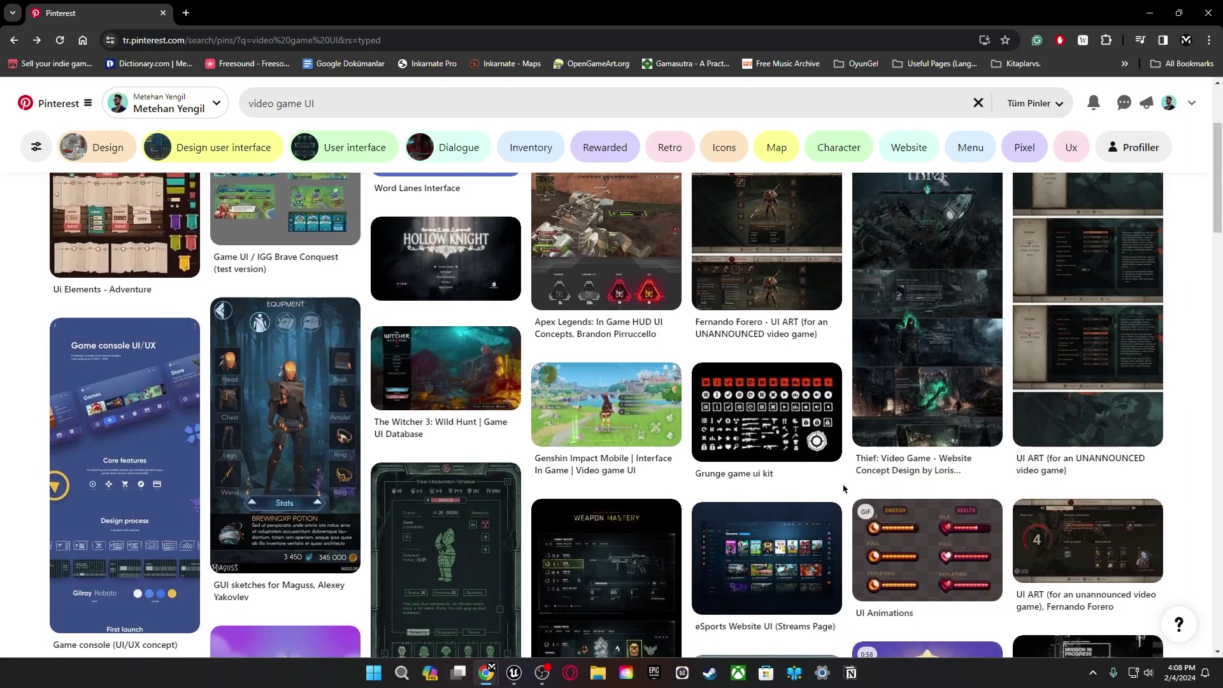
pyautogui.scroll(-6, 833, 482)
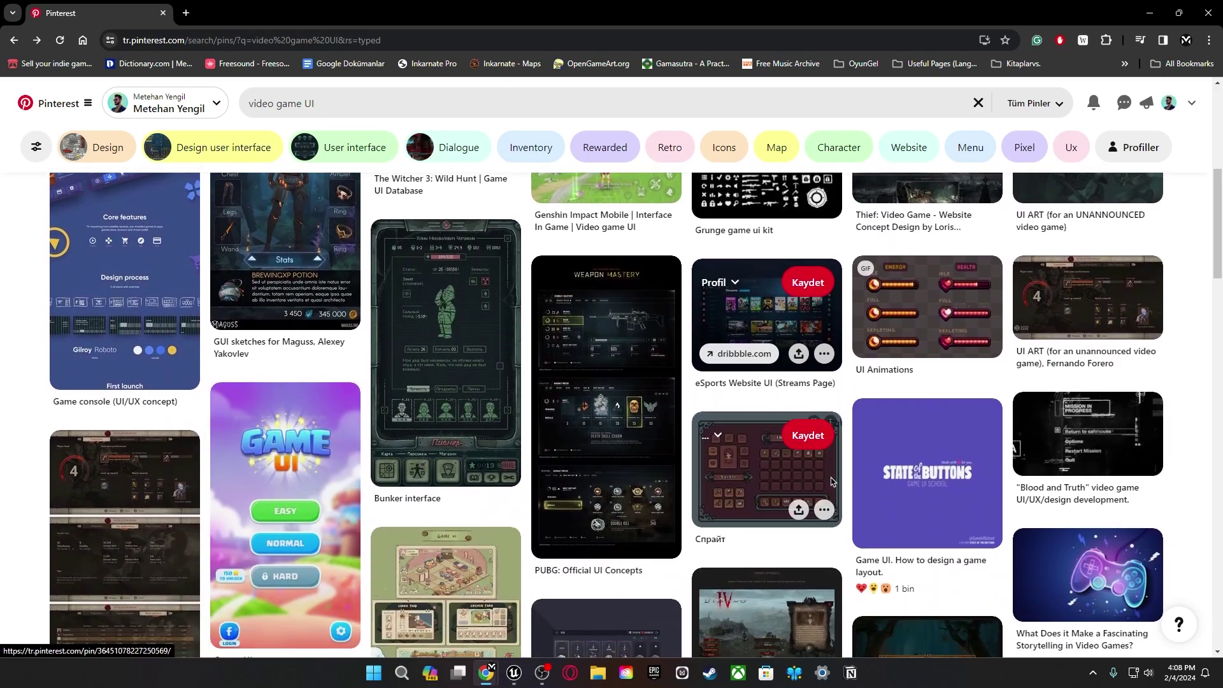
pyautogui.scroll(-2, 831, 477)
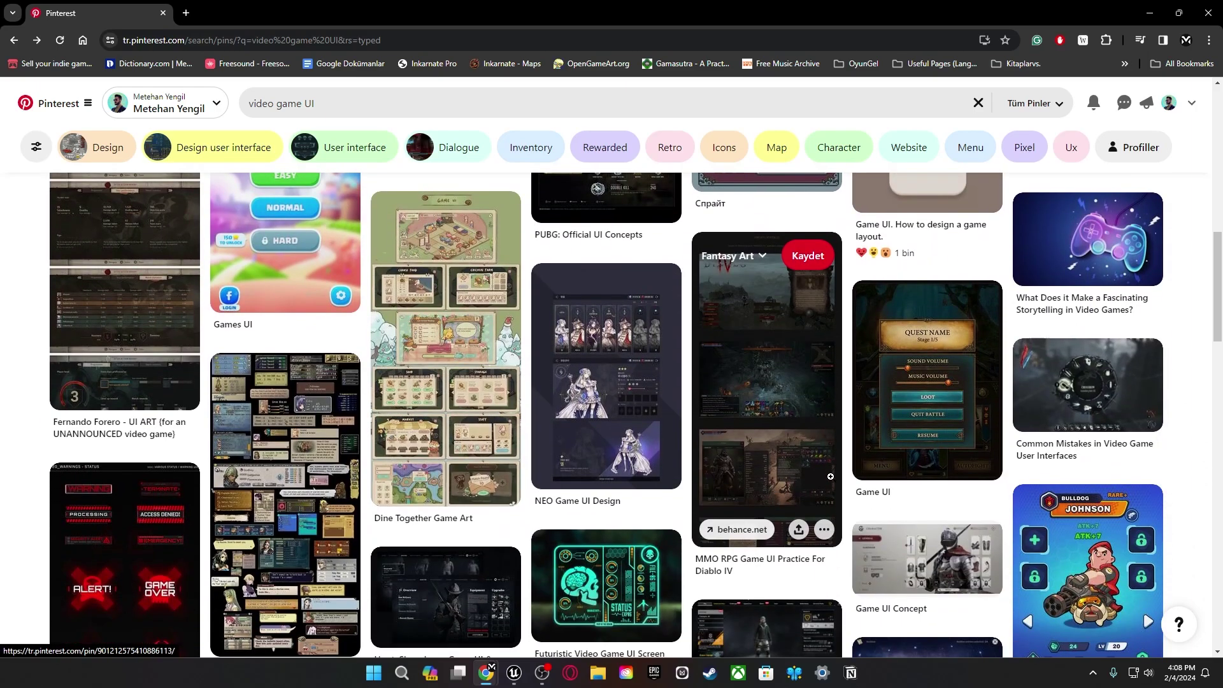
pyautogui.scroll(-4, 830, 477)
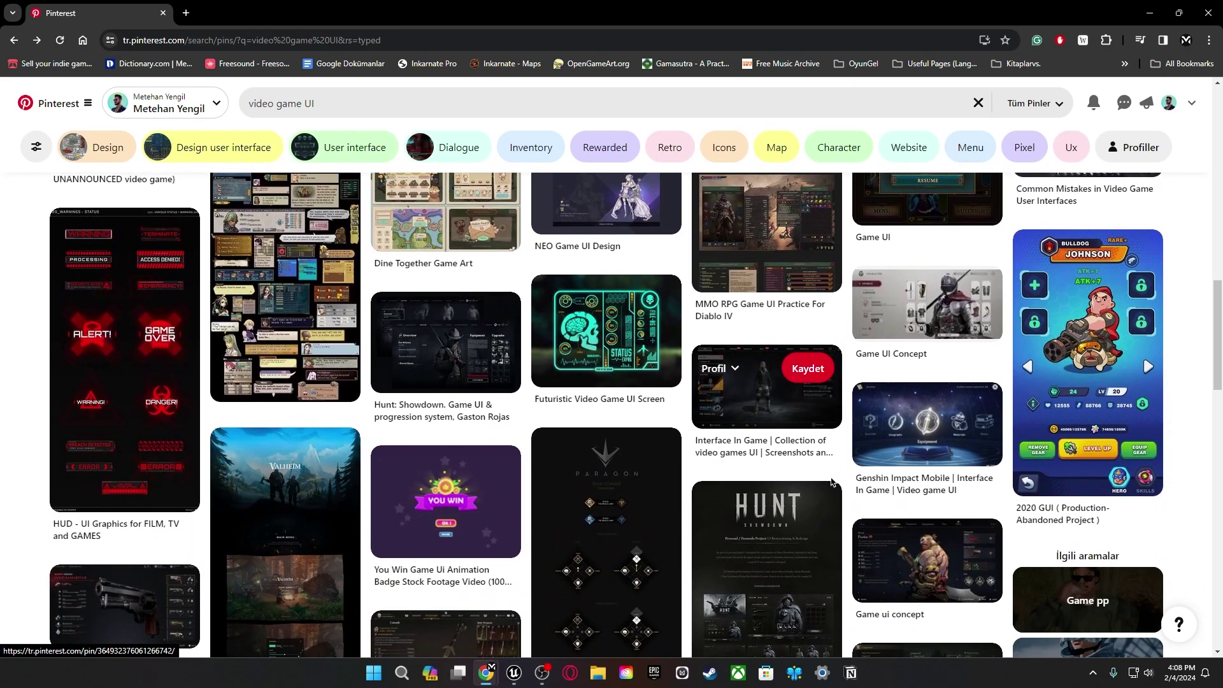
pyautogui.scroll(-1, 756, 332)
# View the Interface In Game pin and the PARAGON Iconography, UI & HUD pin to examine their interface designs.
pyautogui.click(756, 345)
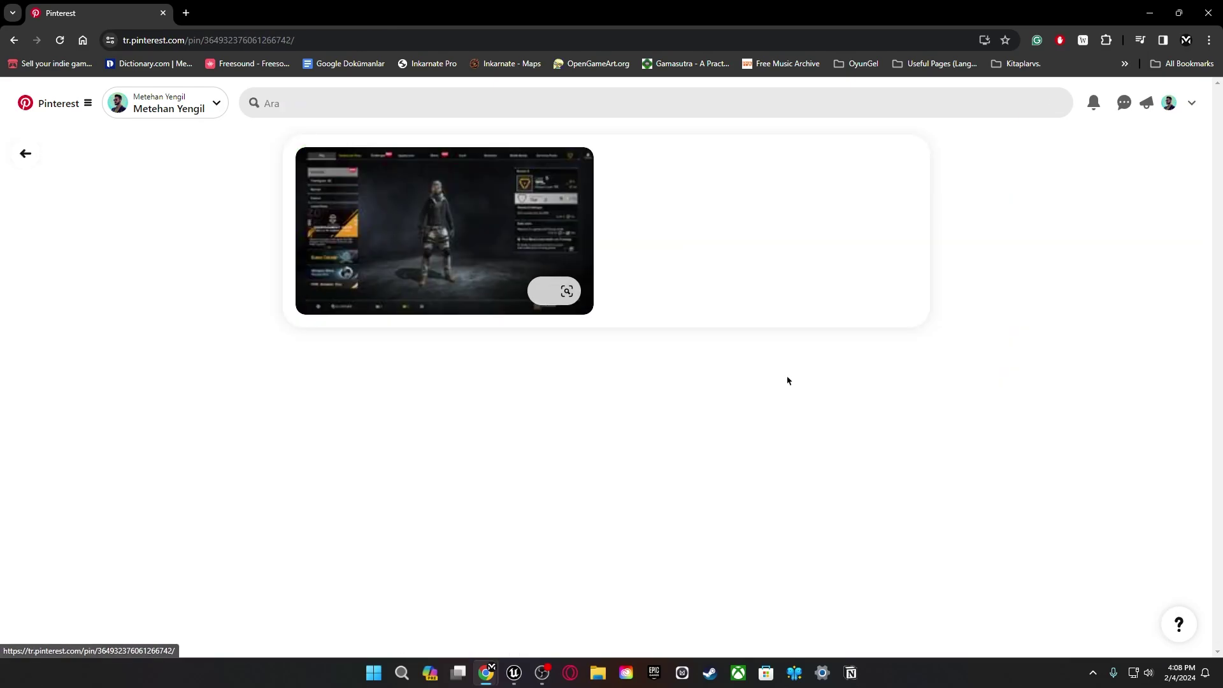
pyautogui.click(24, 155)
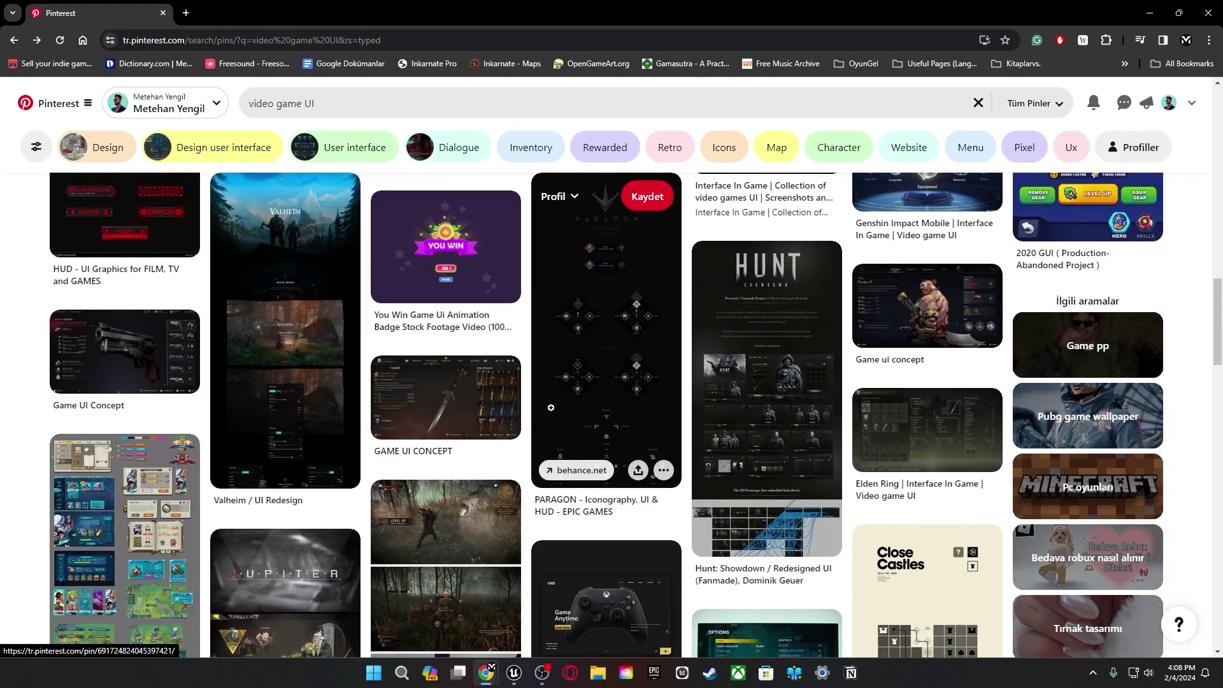
pyautogui.click(551, 407)
pyautogui.scroll(-5, 644, 350)
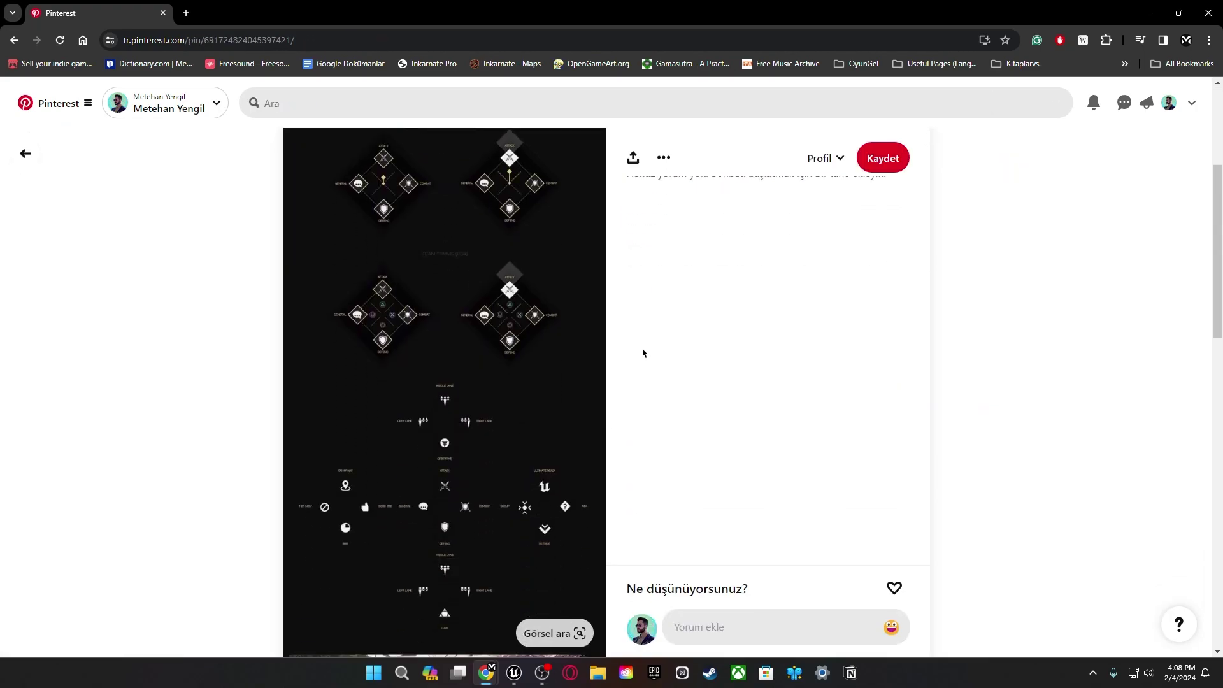
pyautogui.scroll(-7, 642, 353)
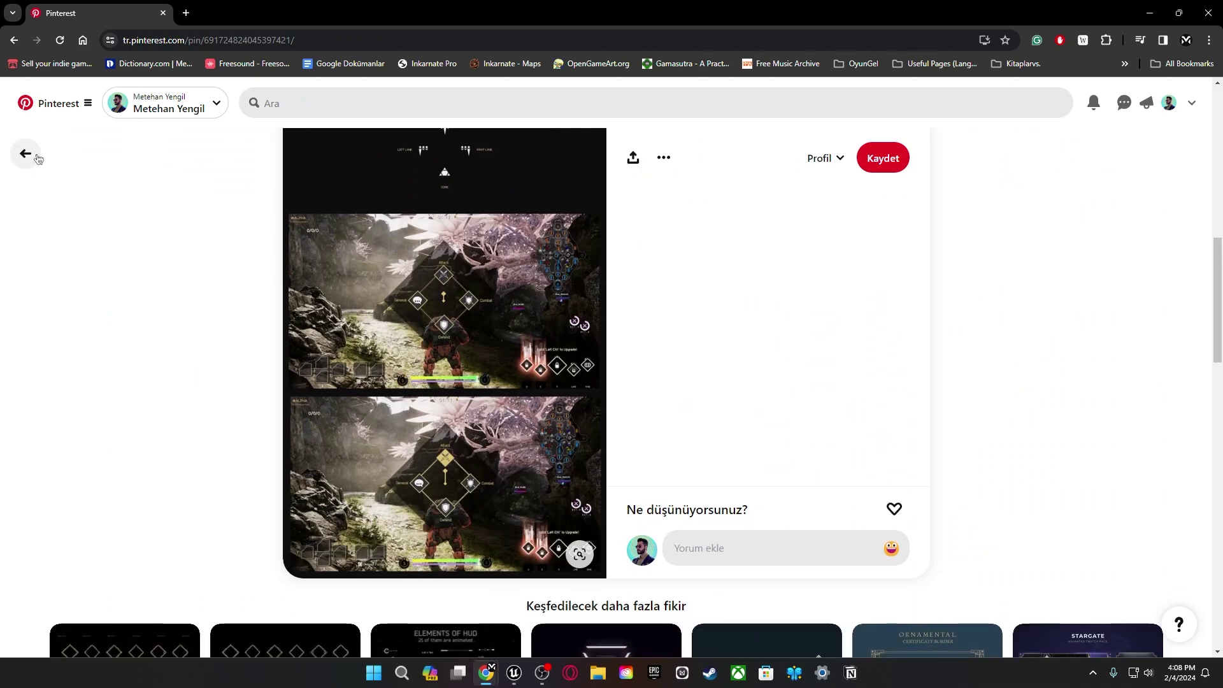
# Return from the PARAGON pin to the "video game UI" results on Pinterest and browse further game interface references.
pyautogui.click(37, 156)
pyautogui.scroll(-5, 598, 370)
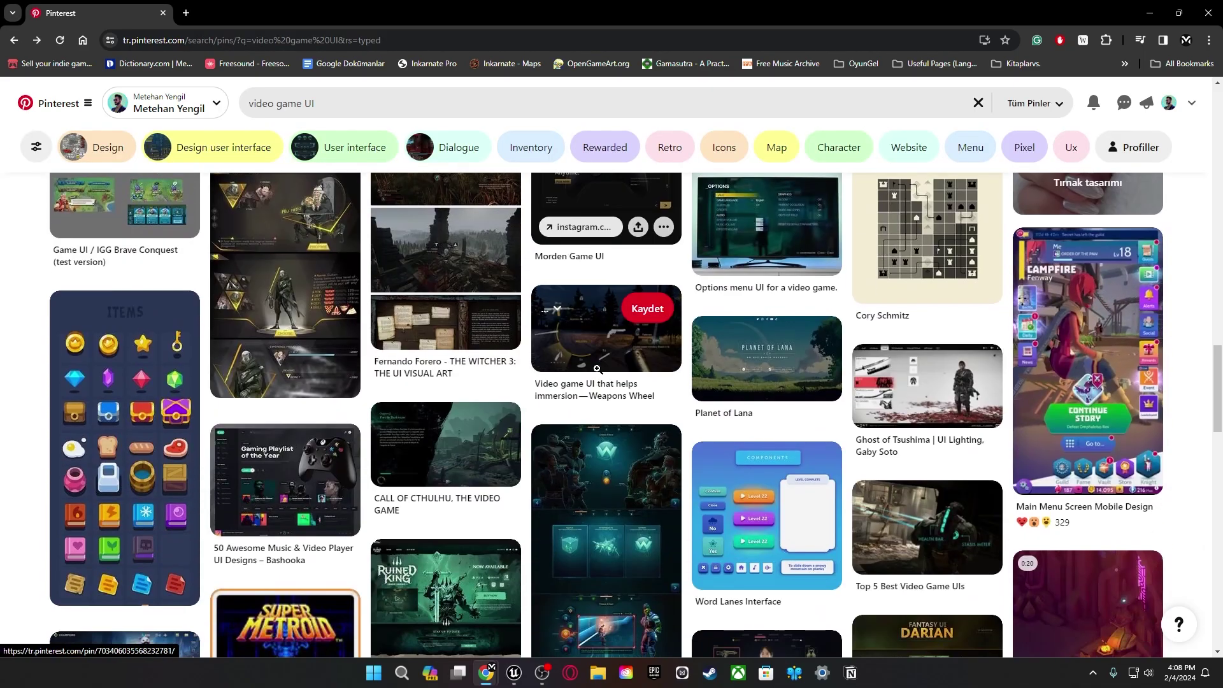
pyautogui.scroll(-5, 598, 369)
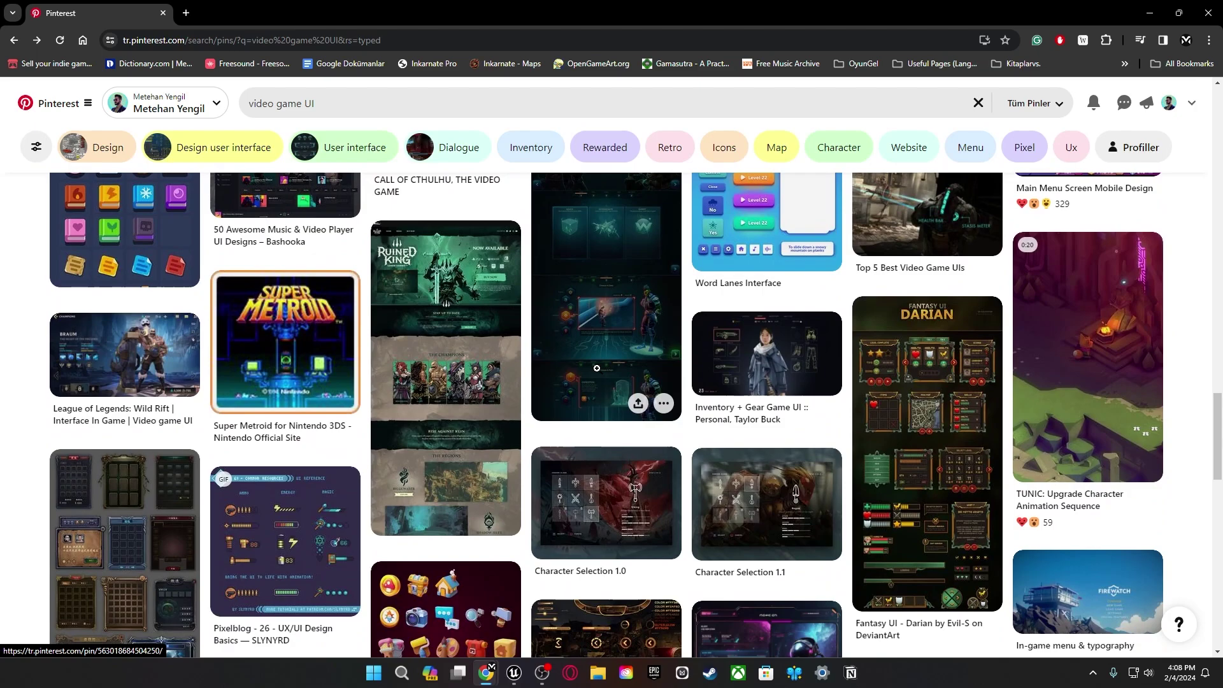
pyautogui.scroll(-10, 597, 368)
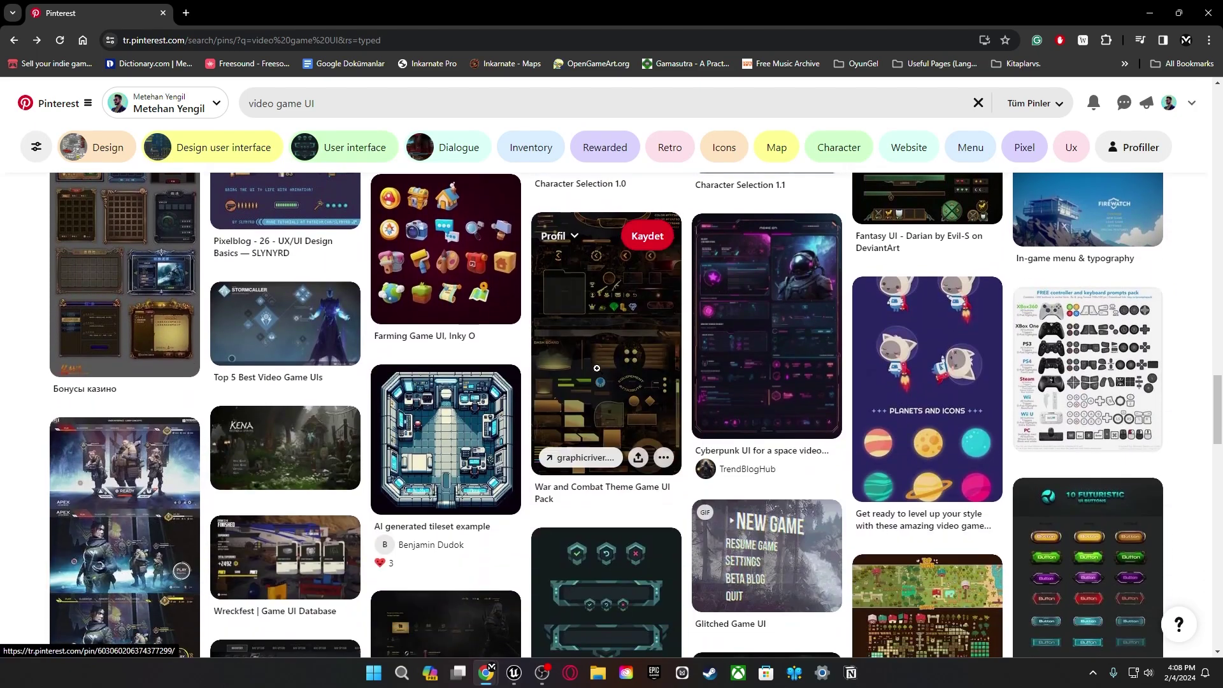
pyautogui.scroll(-5, 597, 368)
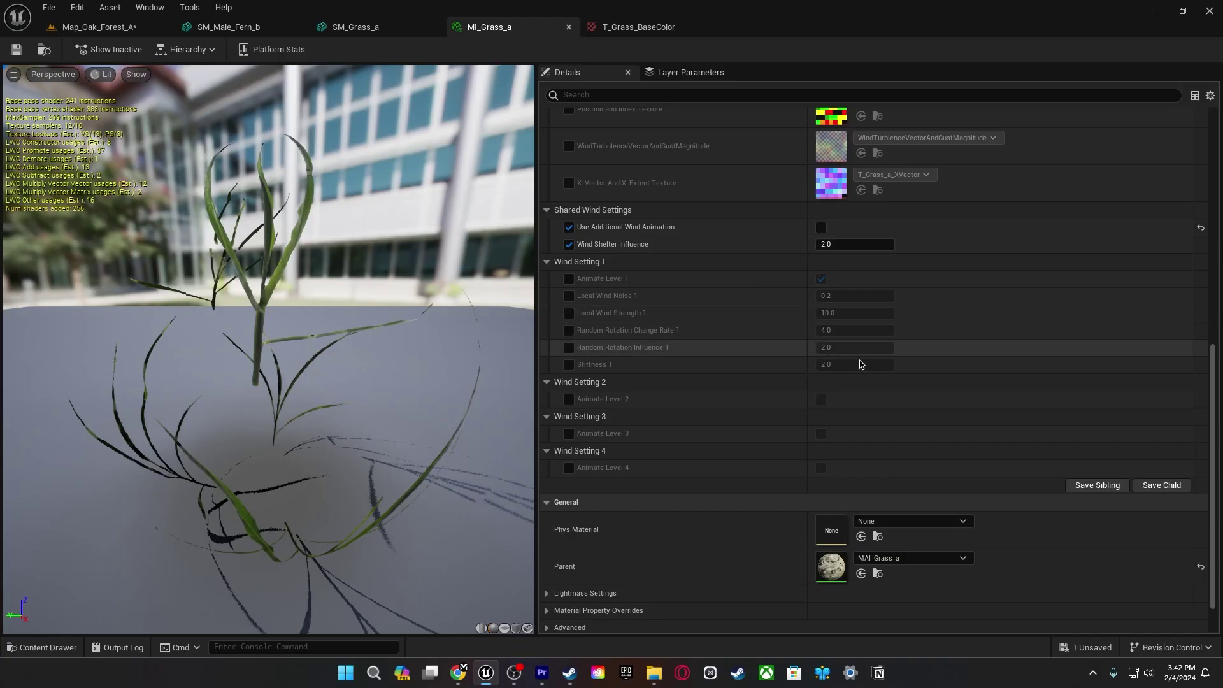
pyautogui.scroll(15, 860, 365)
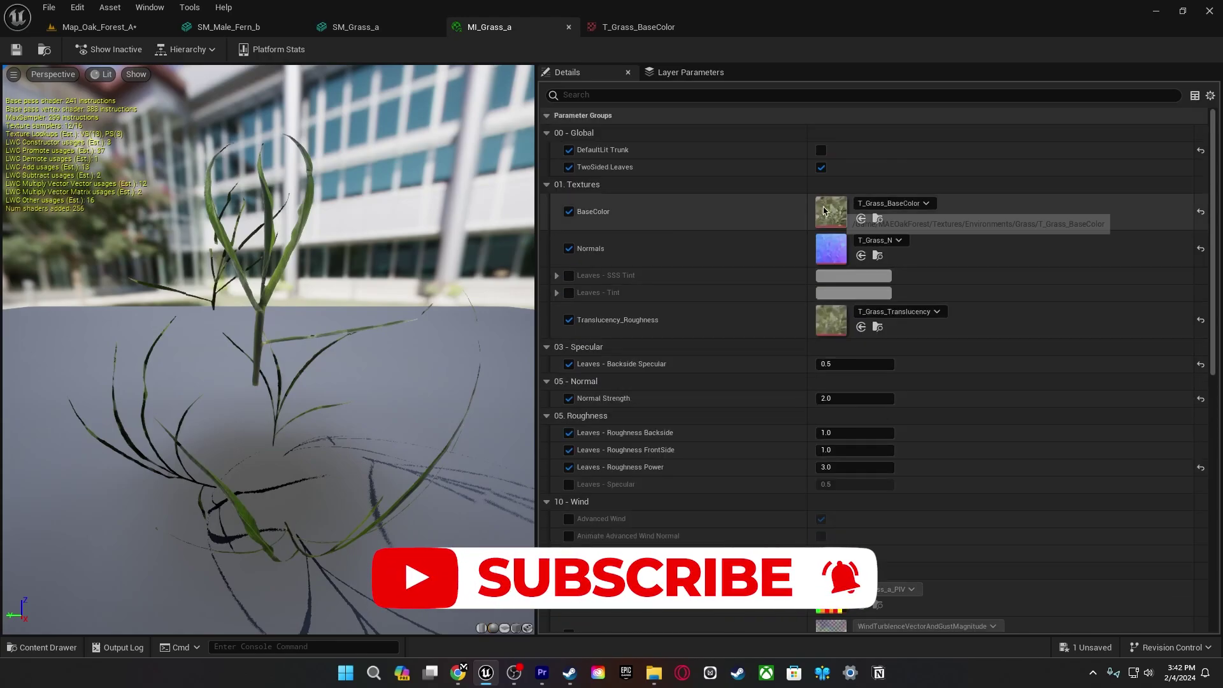
# Switch to Unreal Editor and inspect the T_Grass_BaseColor and T_Lily_Of_The_Valley_xikkdhjja_4K_D textures and the Lily_Of_The_Valley_xikkdhjja folder's other textures.
pyautogui.doubleClick(846, 216)
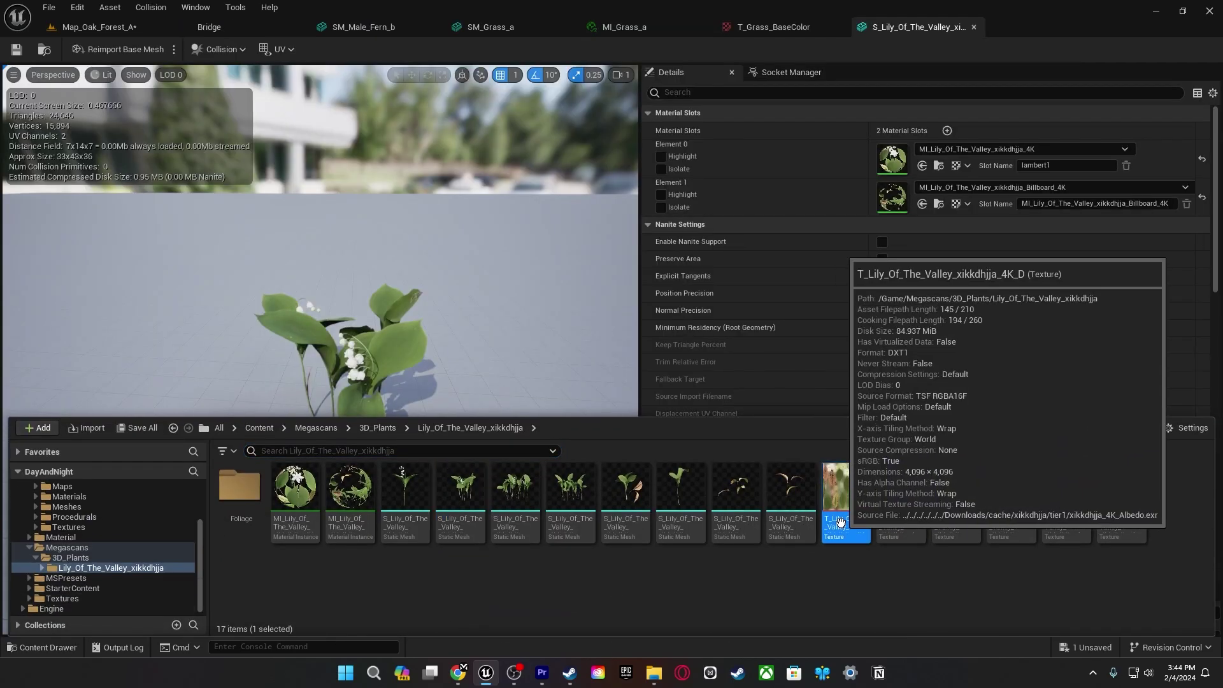
pyautogui.doubleClick(839, 521)
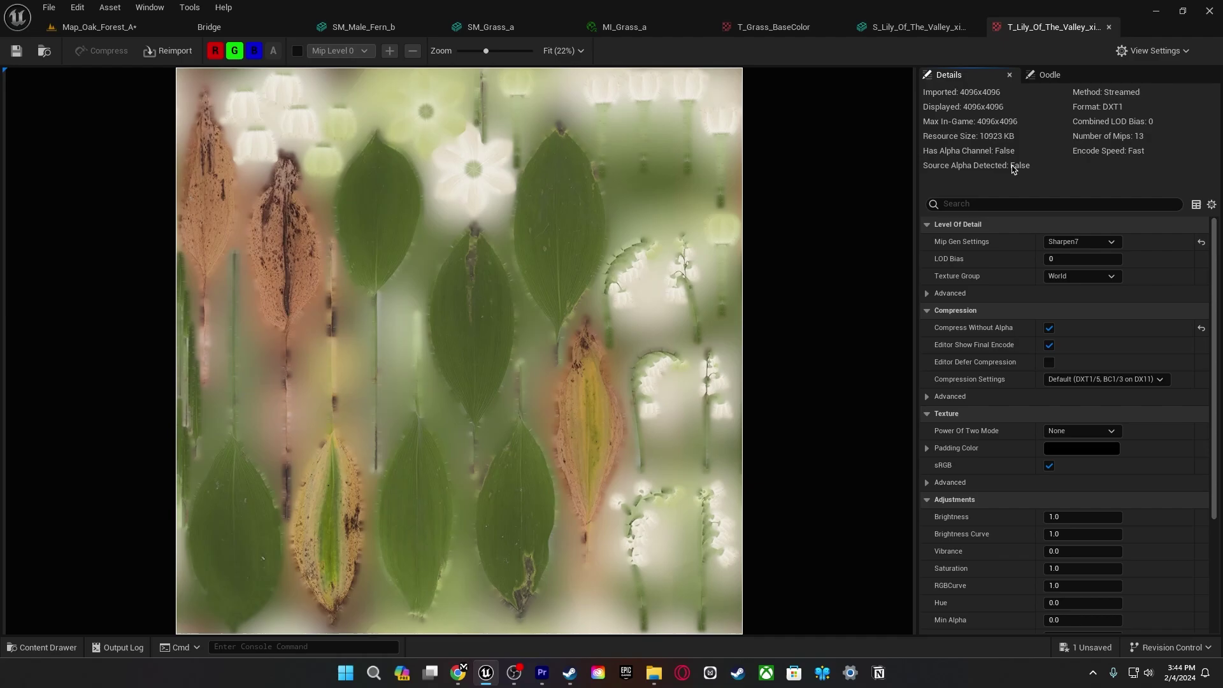
pyautogui.click(1109, 26)
pyautogui.click(41, 647)
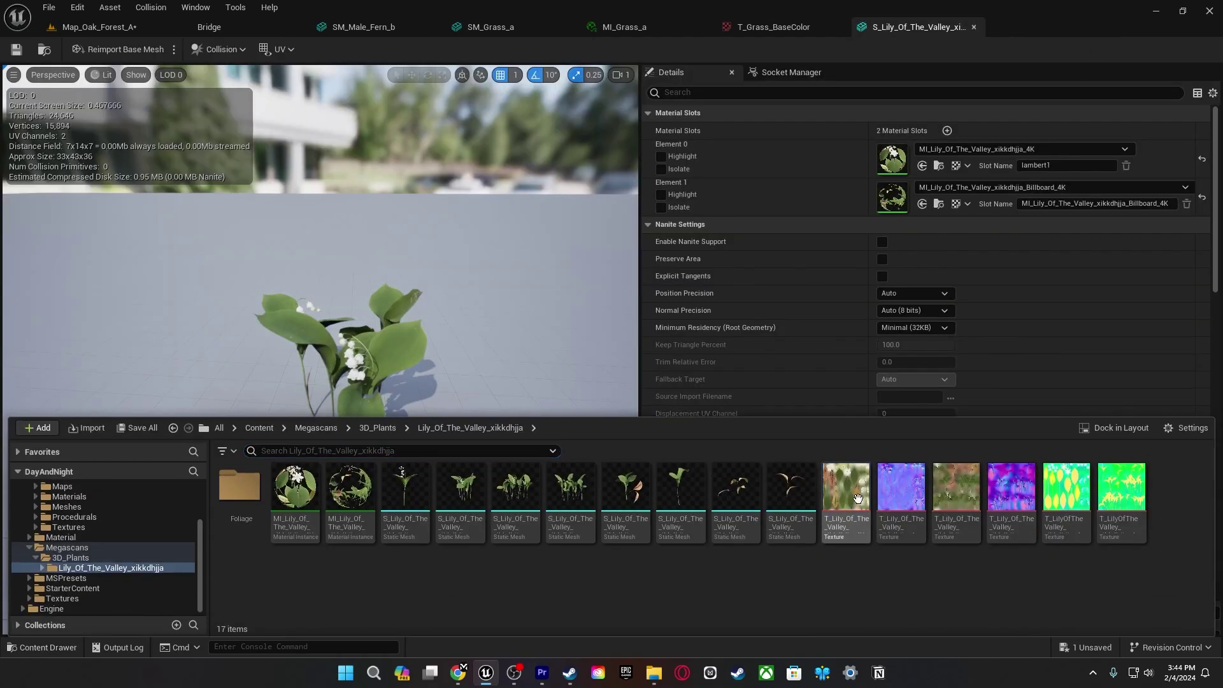
pyautogui.moveTo(858, 499)
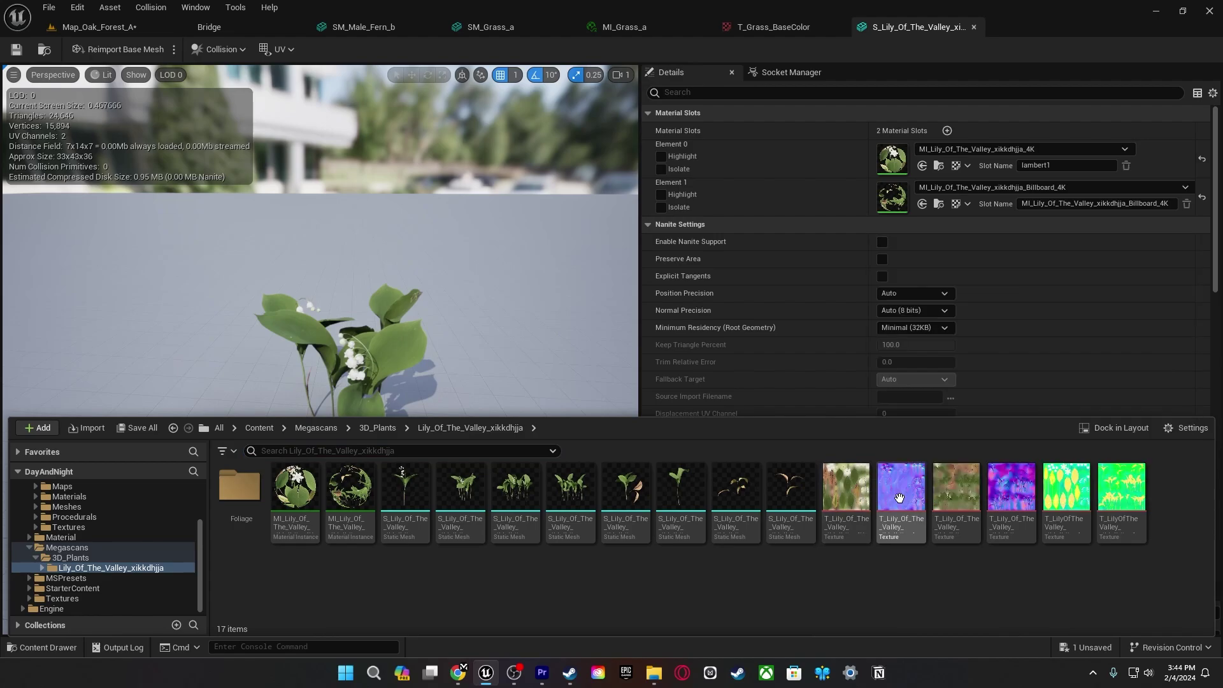
pyautogui.moveTo(899, 498)
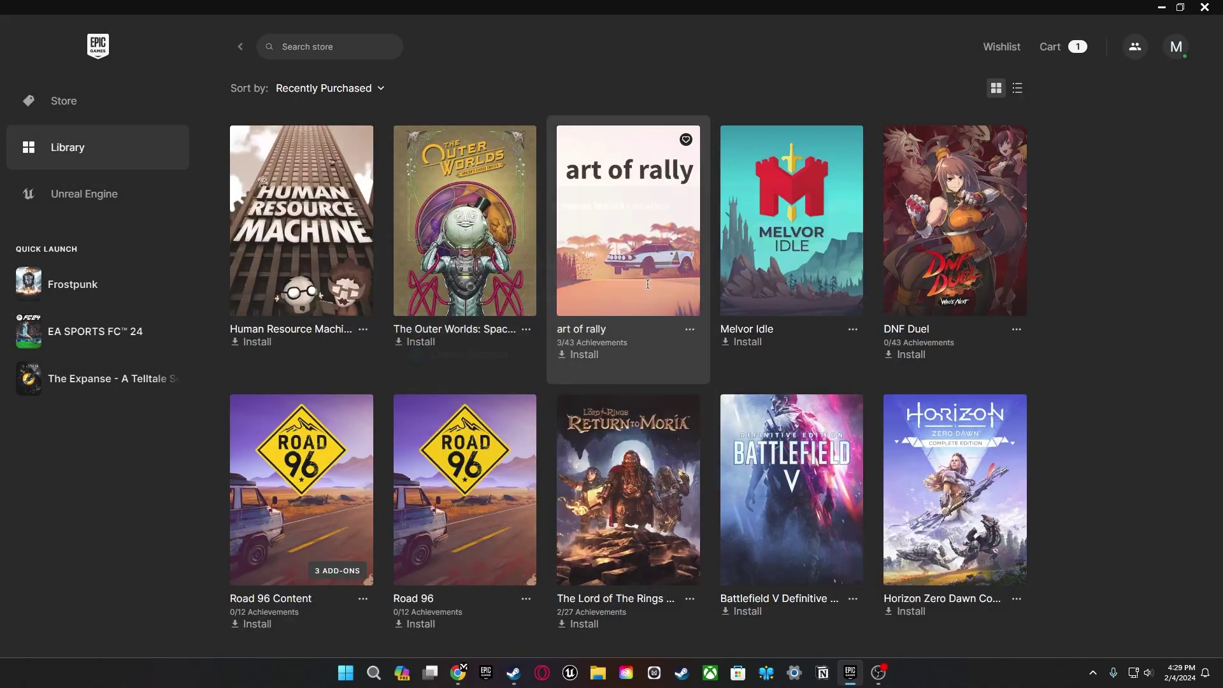
# In the Epic Games Launcher library, check the install download sizes of art of rally and Road 96 without installing either game.
pyautogui.click(612, 287)
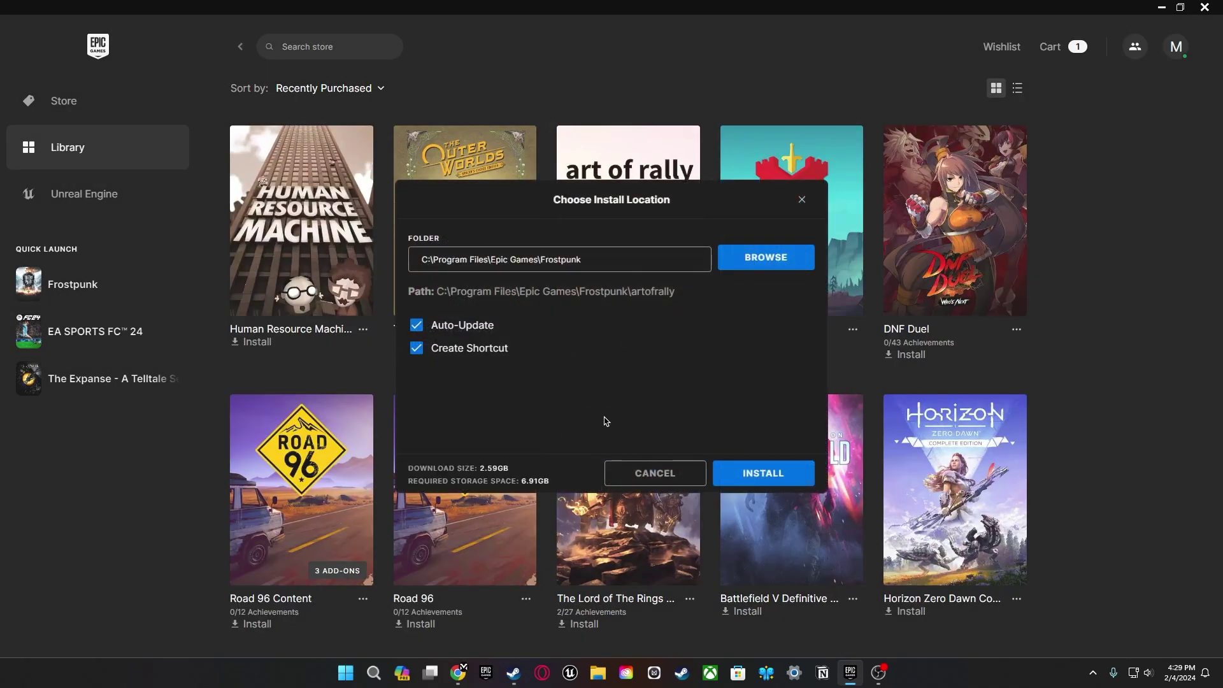
pyautogui.click(815, 201)
pyautogui.scroll(-3, 1061, 359)
pyautogui.scroll(-2, 1062, 360)
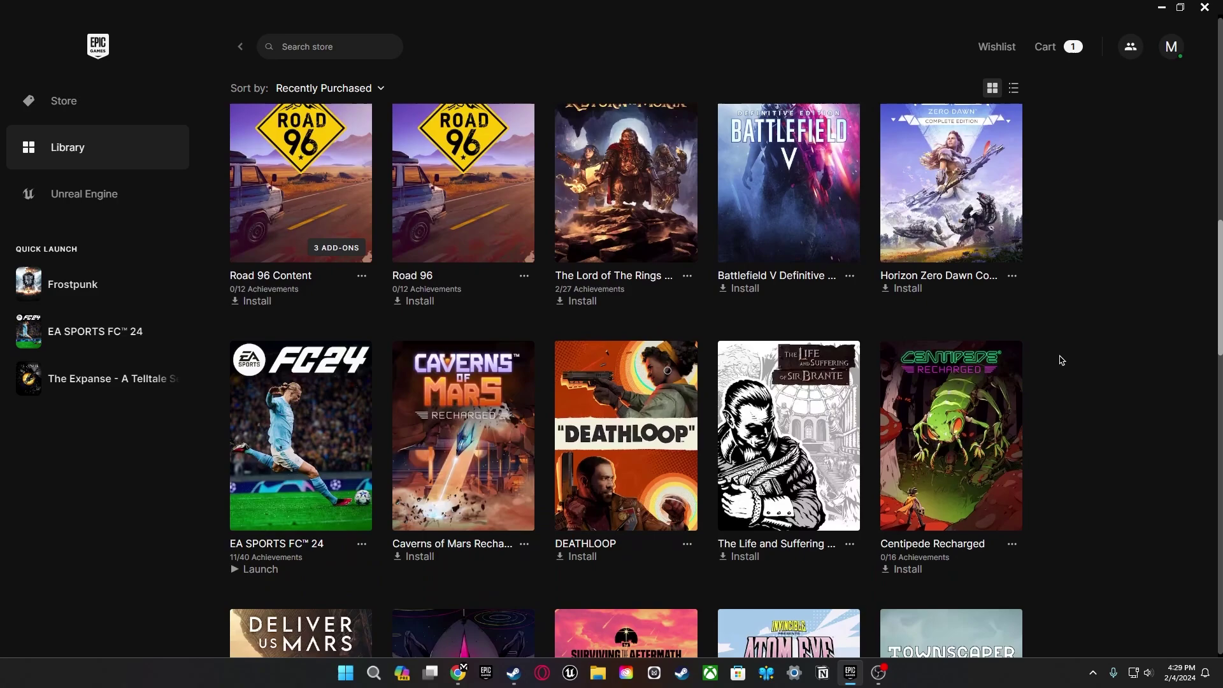
pyautogui.scroll(-1, 1059, 359)
pyautogui.scroll(3, 1058, 358)
pyautogui.click(486, 315)
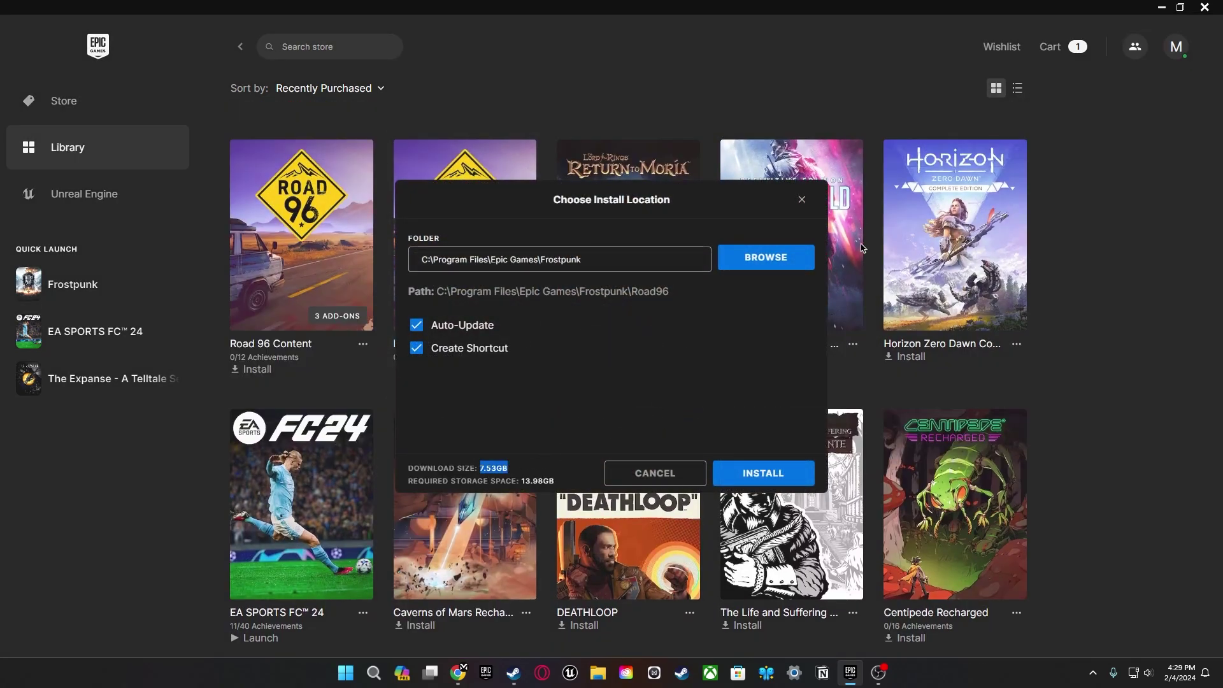
pyautogui.click(801, 199)
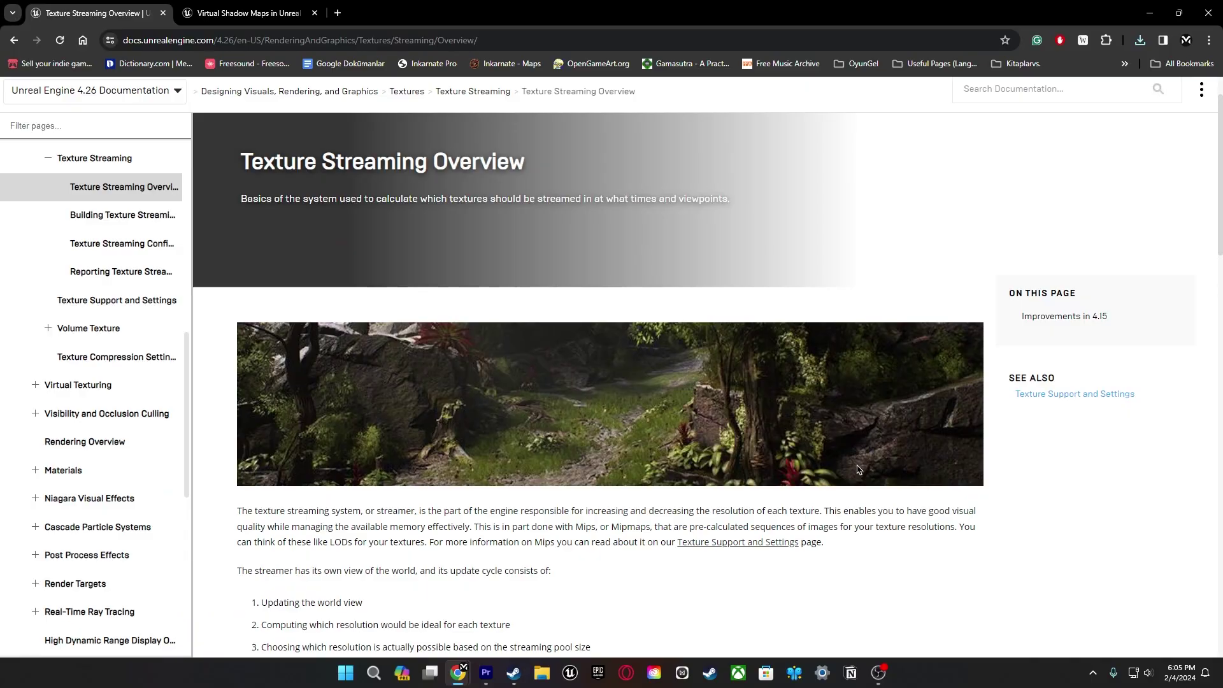
# In Chrome, read the Texture Streaming Overview and Virtual Shadow Maps documentation pages, and compare the two soft-shadow versions in the Percentage-Closer Filtering image.
pyautogui.scroll(-3, 857, 469)
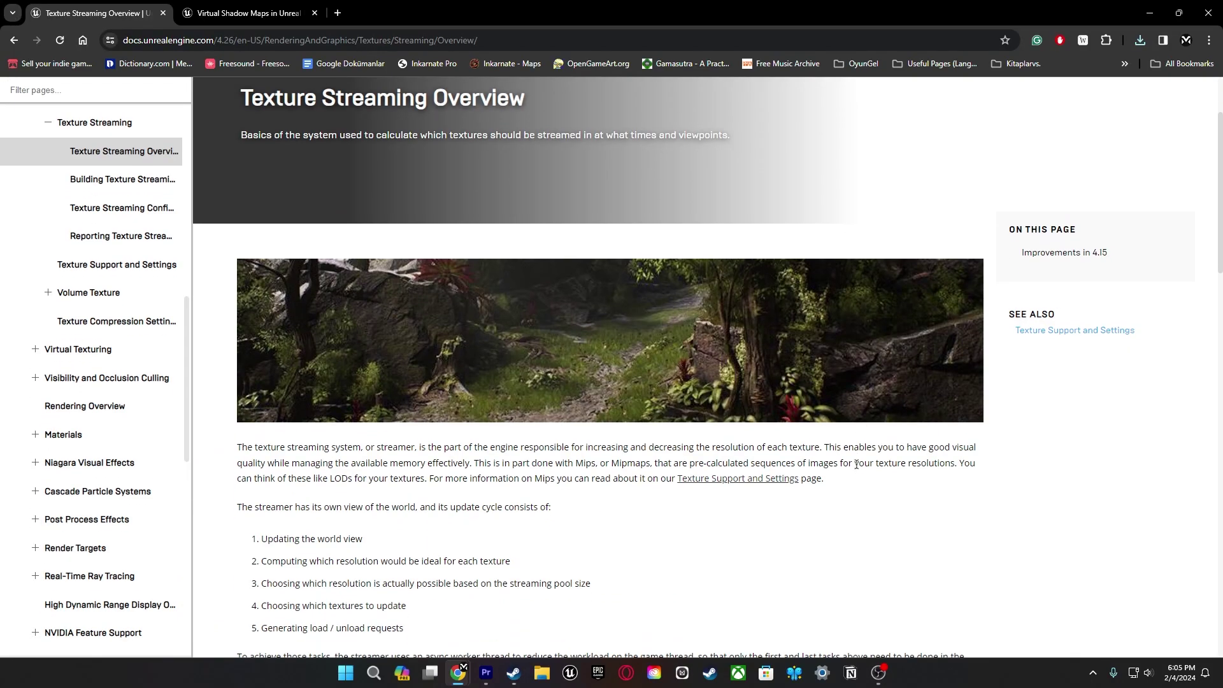
pyautogui.scroll(-3, 859, 470)
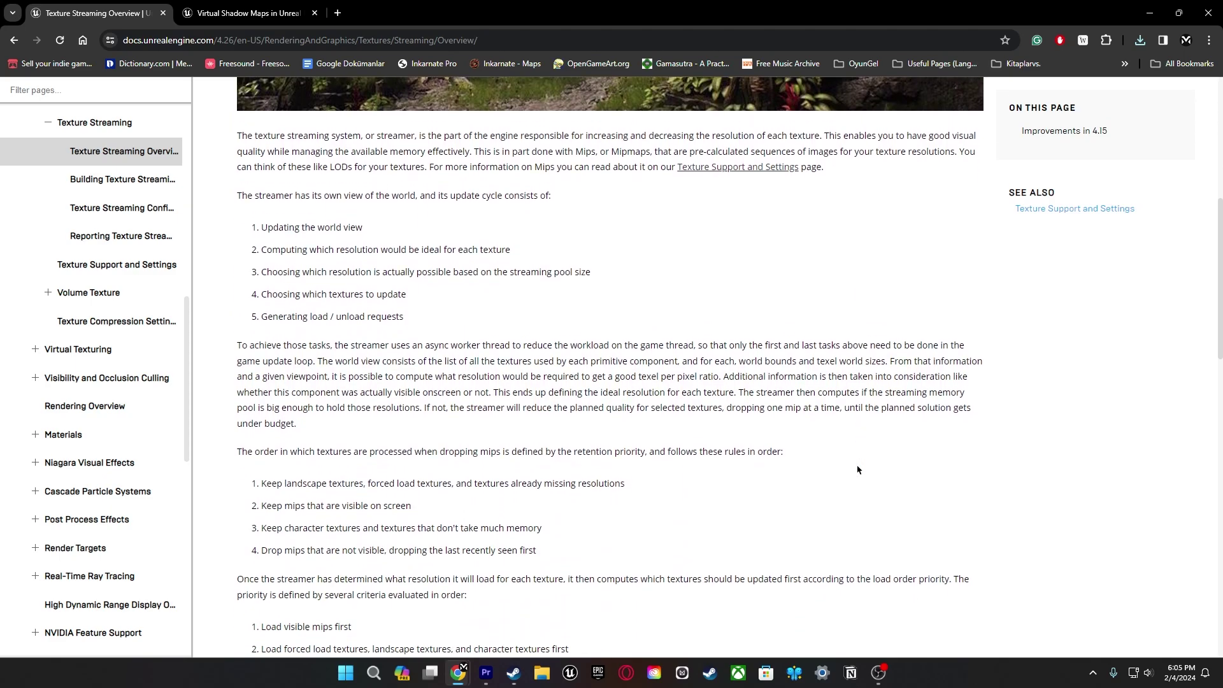
pyautogui.hotkey('ctrl', 'Tab')
pyautogui.scroll(-2, 782, 437)
pyautogui.scroll(-8, 781, 437)
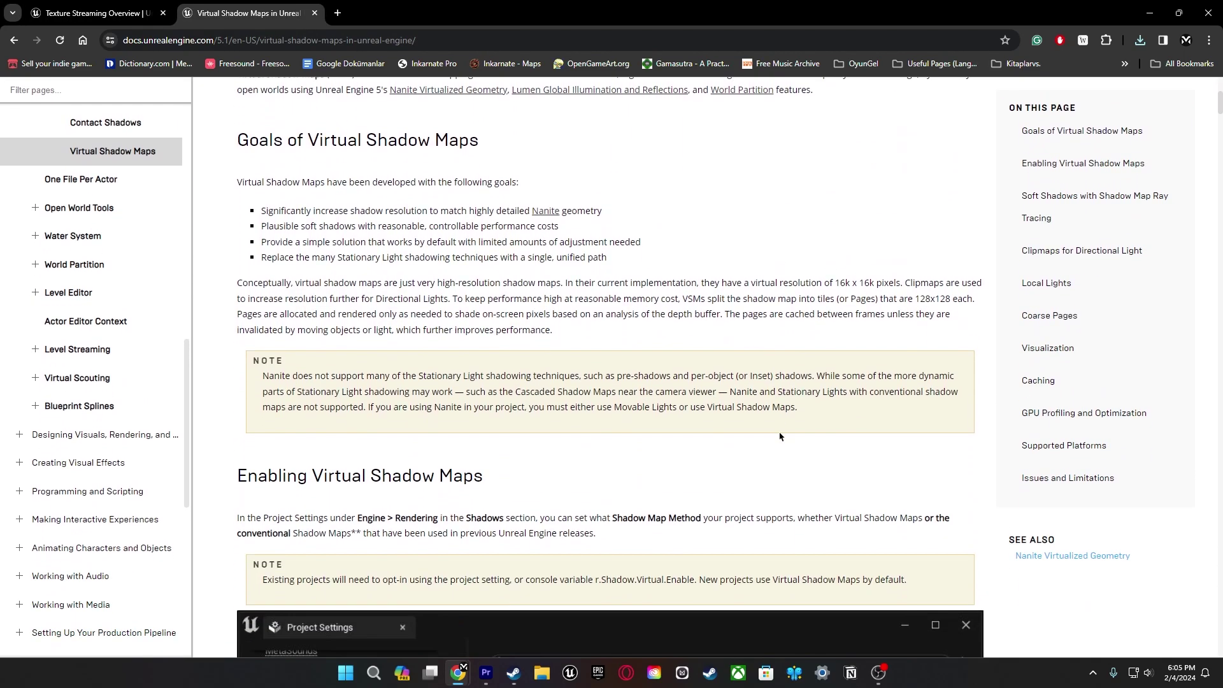
pyautogui.scroll(-7, 780, 436)
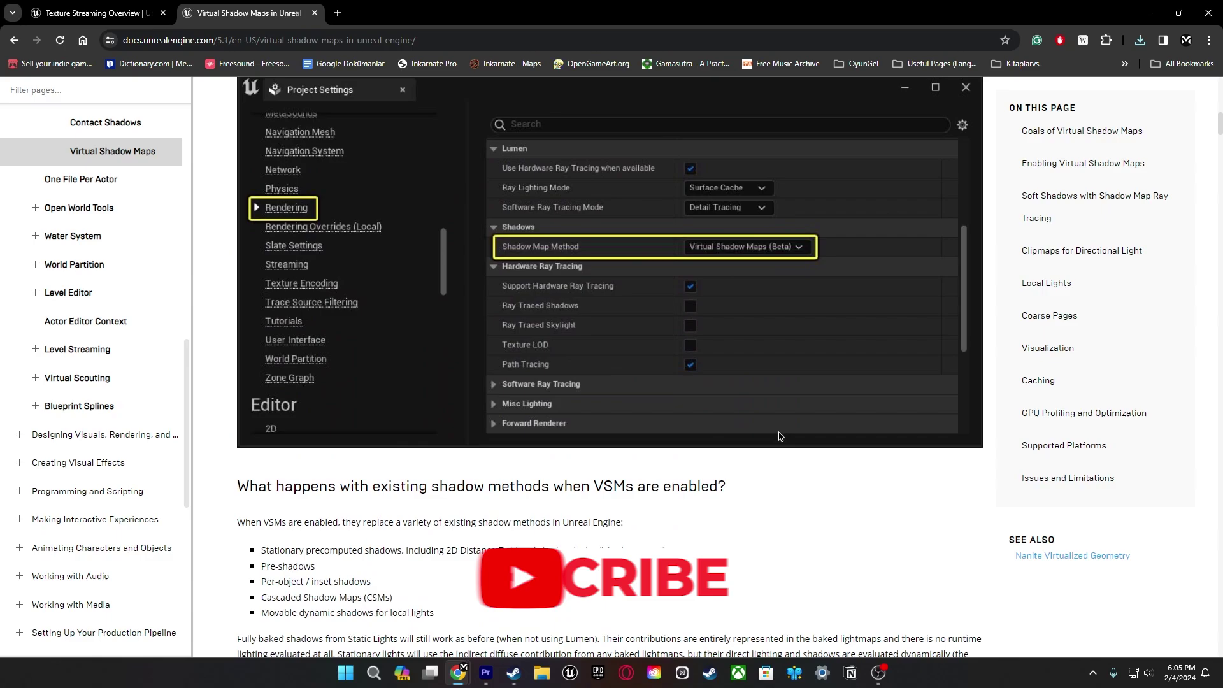
pyautogui.scroll(-8, 780, 437)
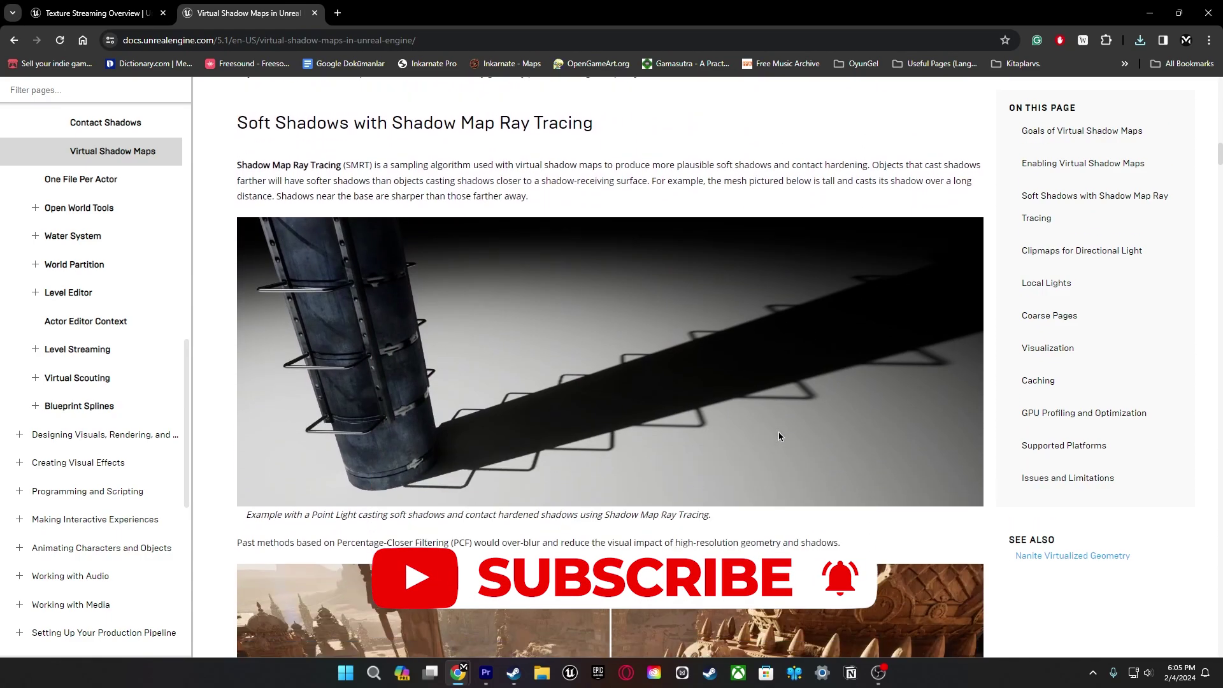
pyautogui.scroll(-7, 780, 437)
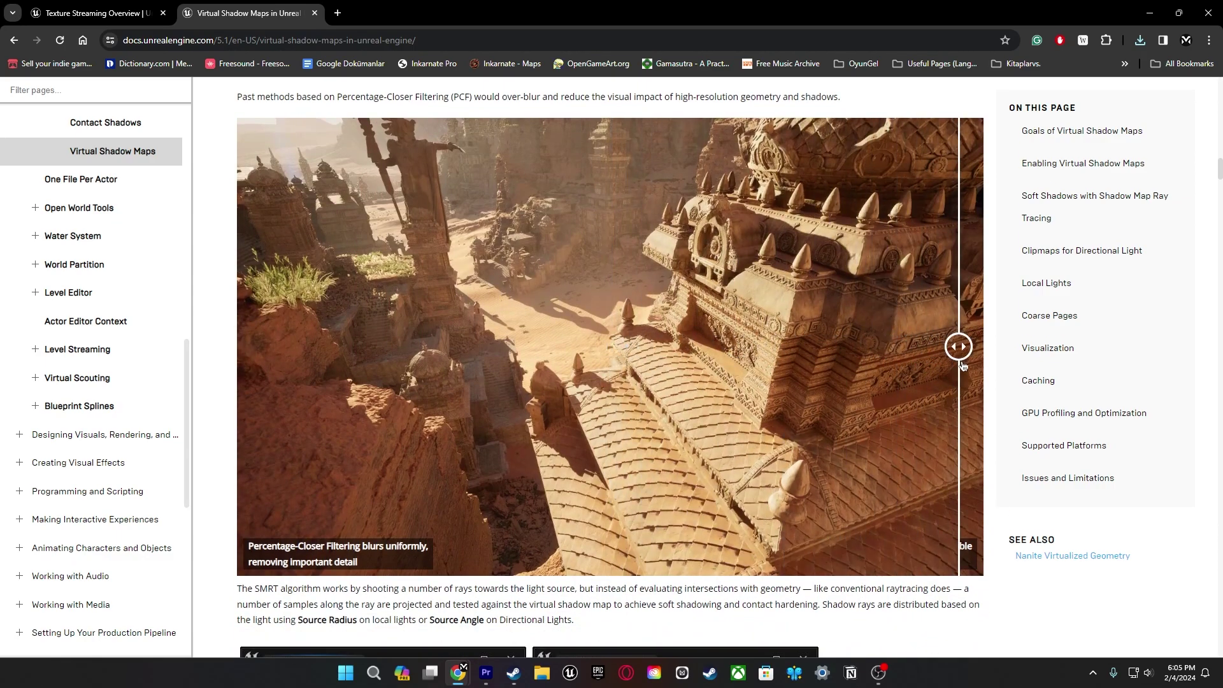
pyautogui.moveTo(930, 362); pyautogui.dragTo(606, 362)
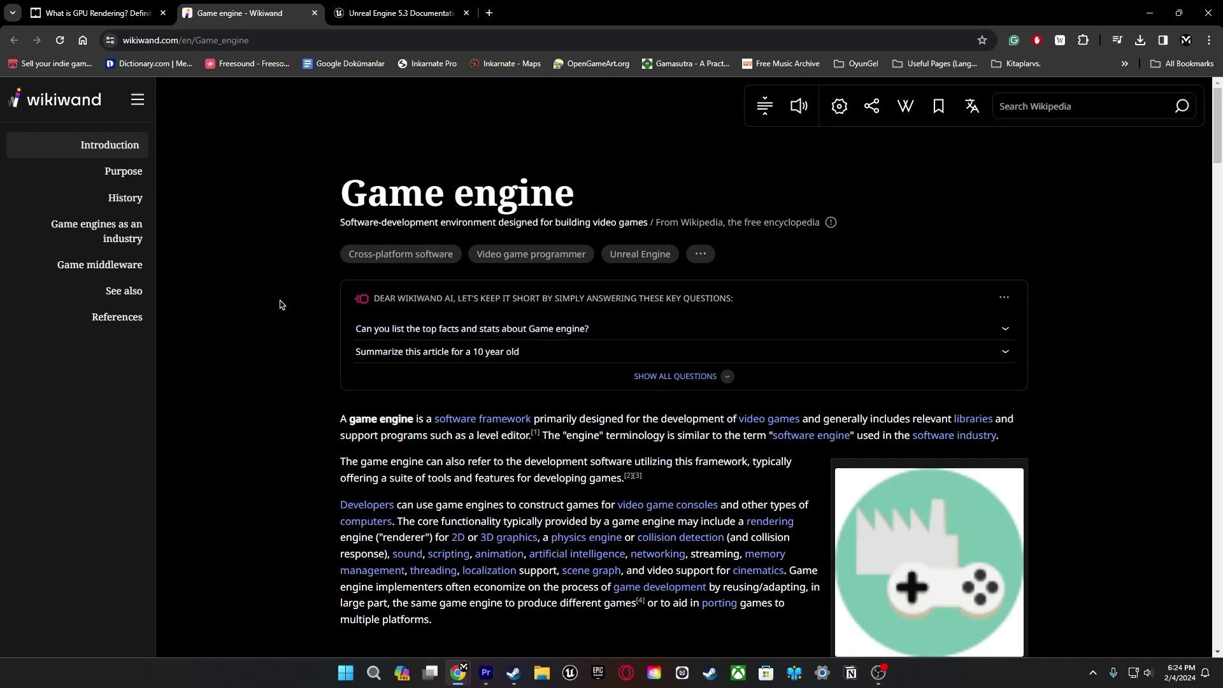
# Read the introduction and Purpose section of the Wikiwand article on game engines.
pyautogui.scroll(-6, 279, 304)
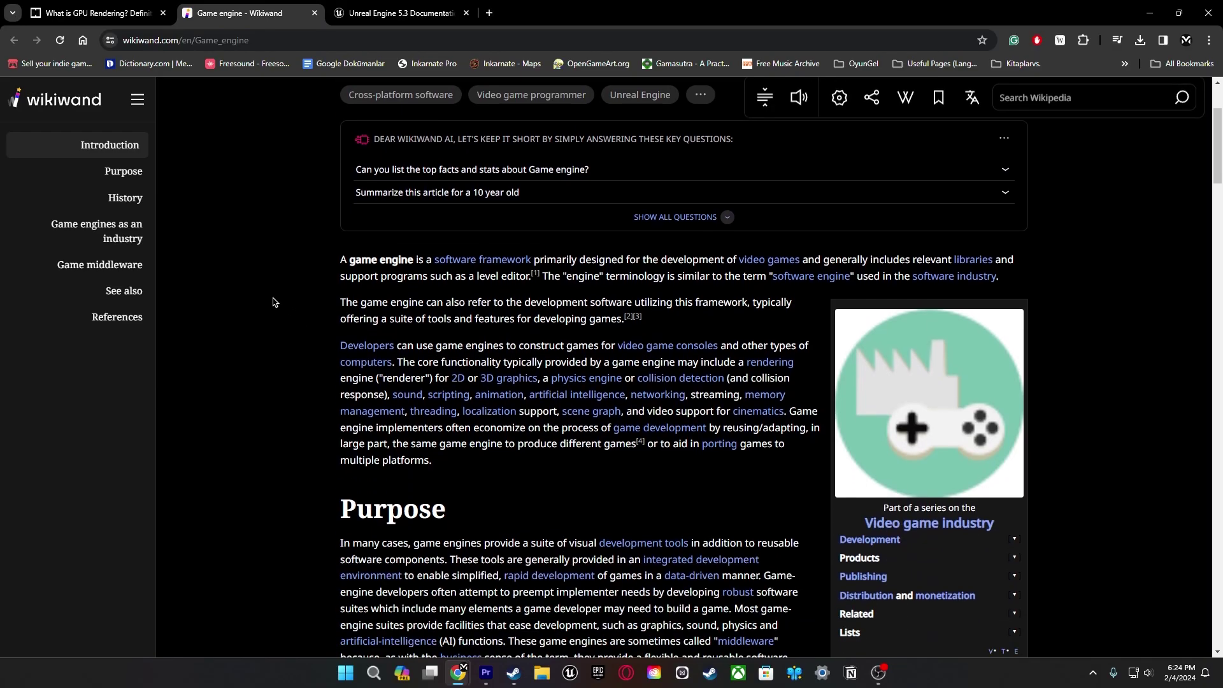
pyautogui.scroll(-4, 274, 302)
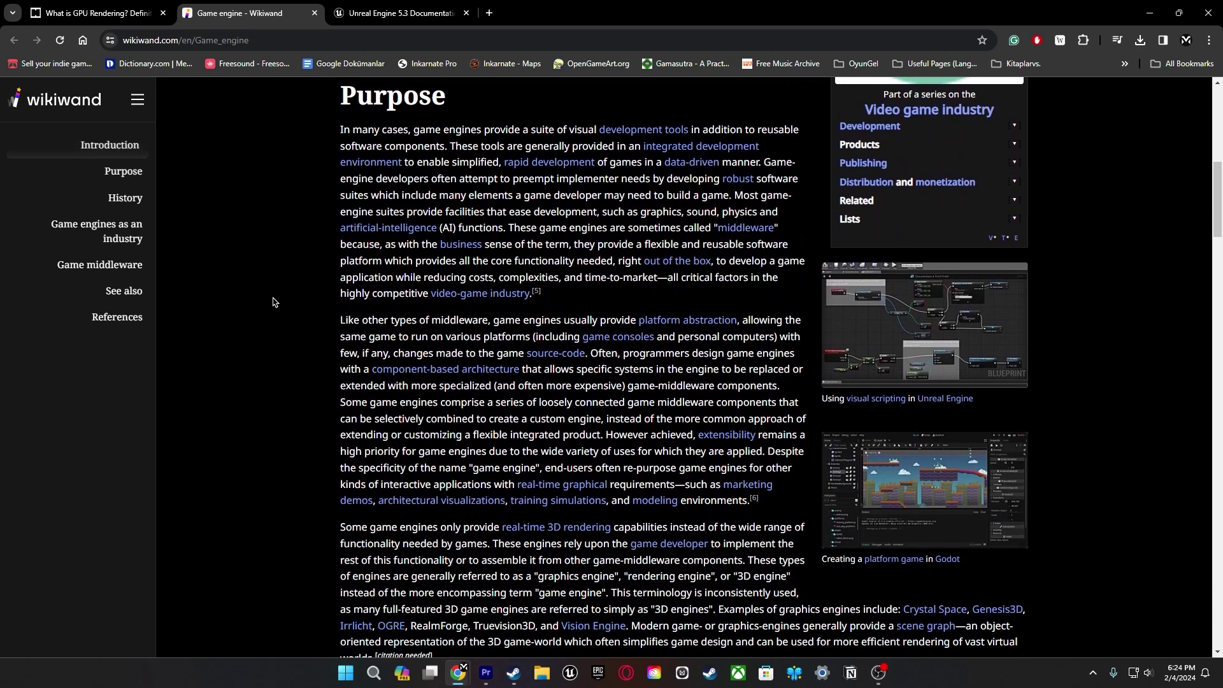
pyautogui.scroll(-2, 273, 302)
# Browse the topic overview on the Unreal Engine 5.3 Documentation home page.
pyautogui.click(400, 13)
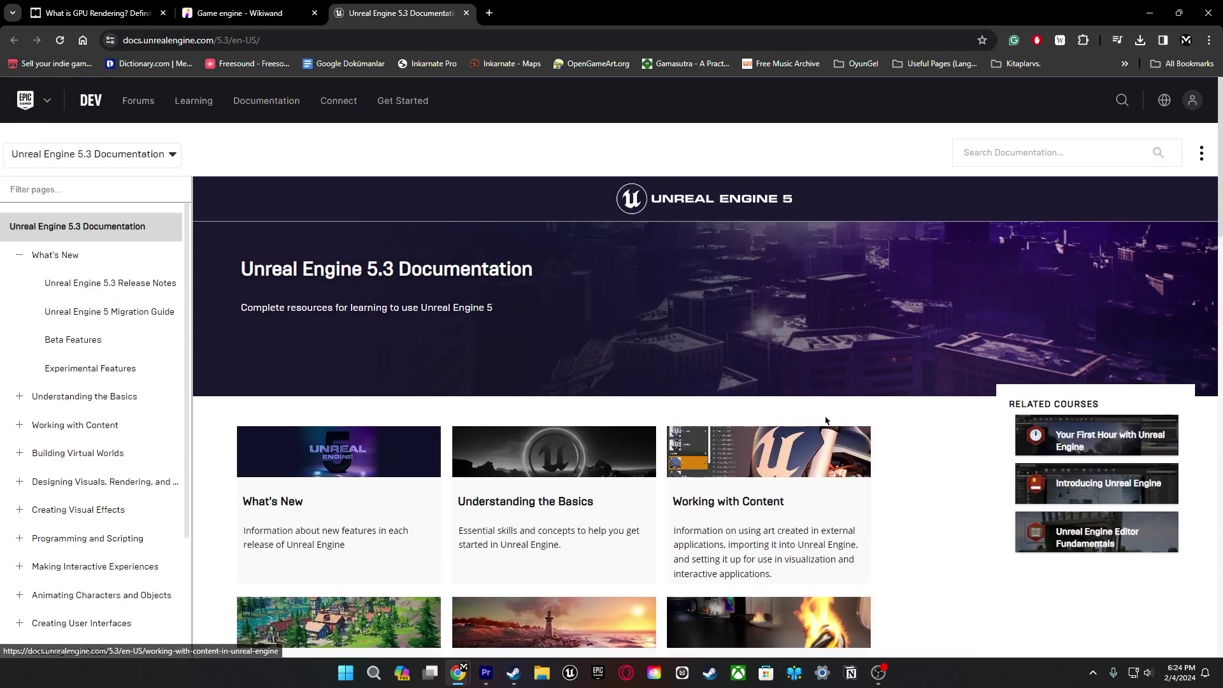
pyautogui.scroll(-2, 711, 436)
pyautogui.scroll(-3, 712, 436)
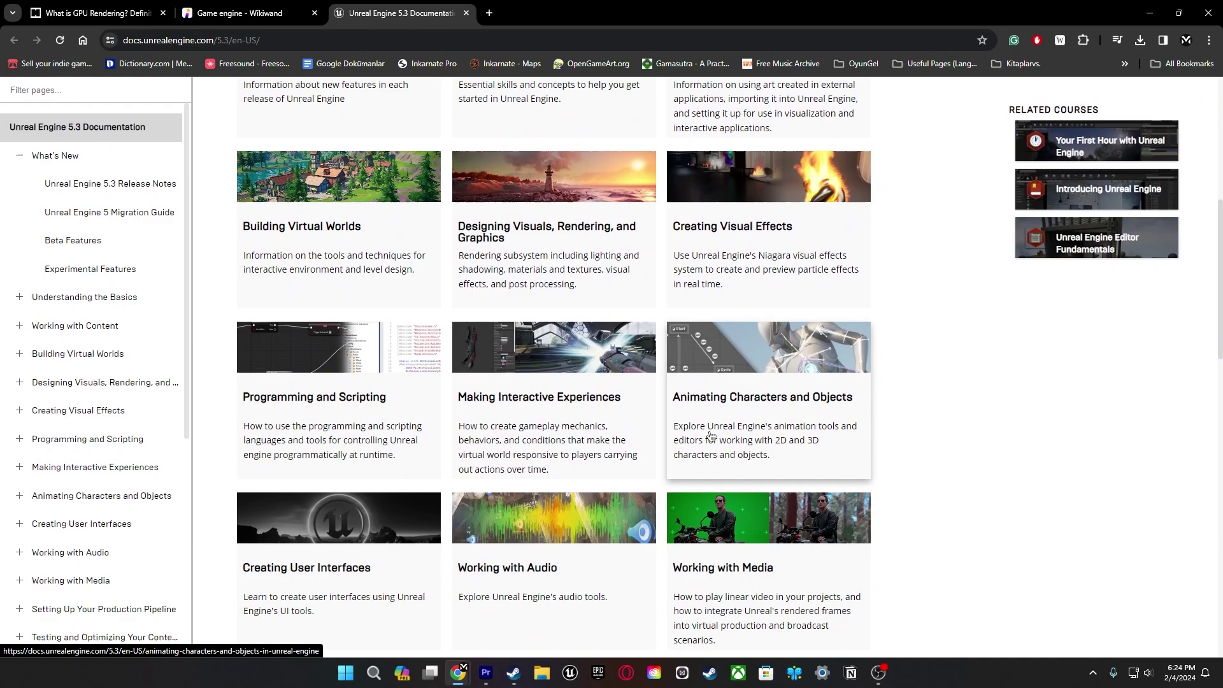
pyautogui.scroll(-1, 711, 436)
# Read the HEAVY.AI article on GPU rendering, including the comparisons with CPU rendering and software rendering.
pyautogui.hotkey('ctrl', 'Tab')
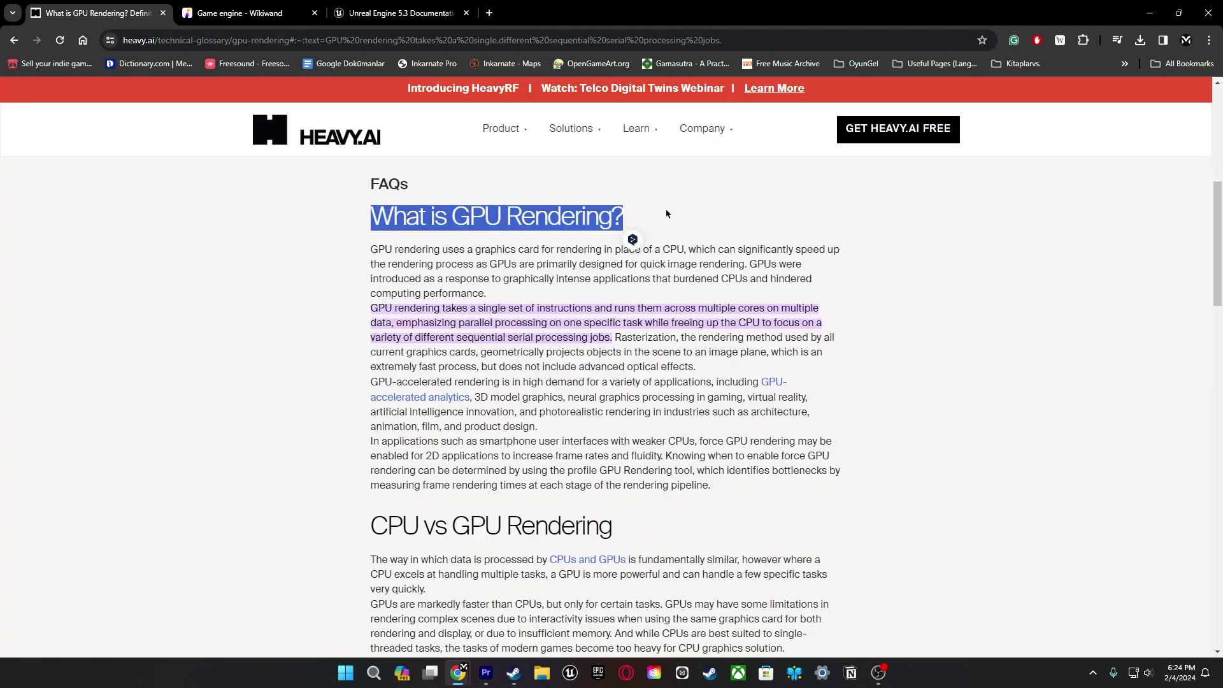
pyautogui.scroll(-7, 888, 347)
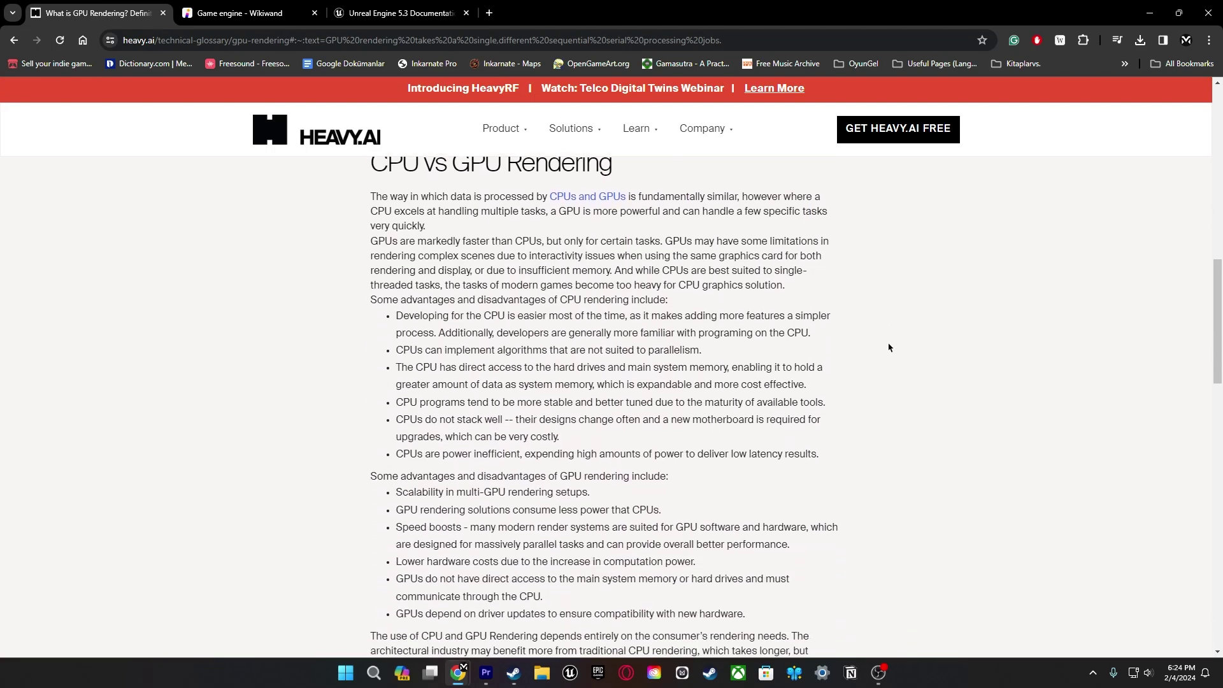
pyautogui.scroll(-7, 889, 347)
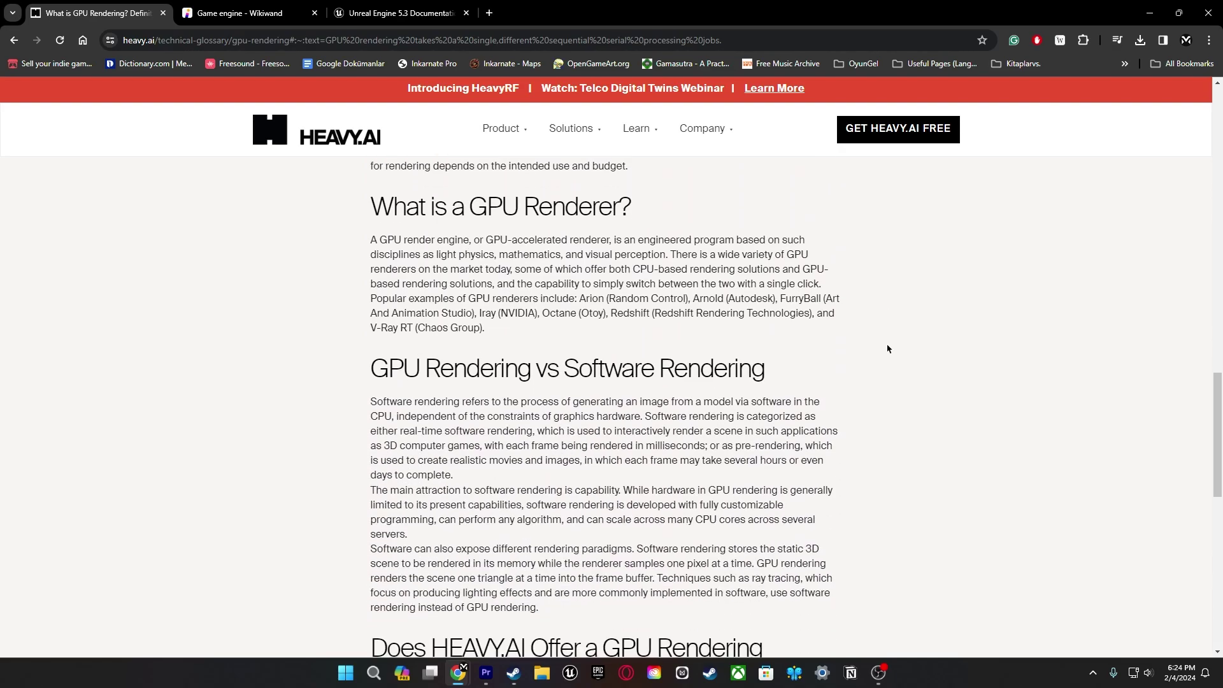
pyautogui.scroll(-3, 887, 347)
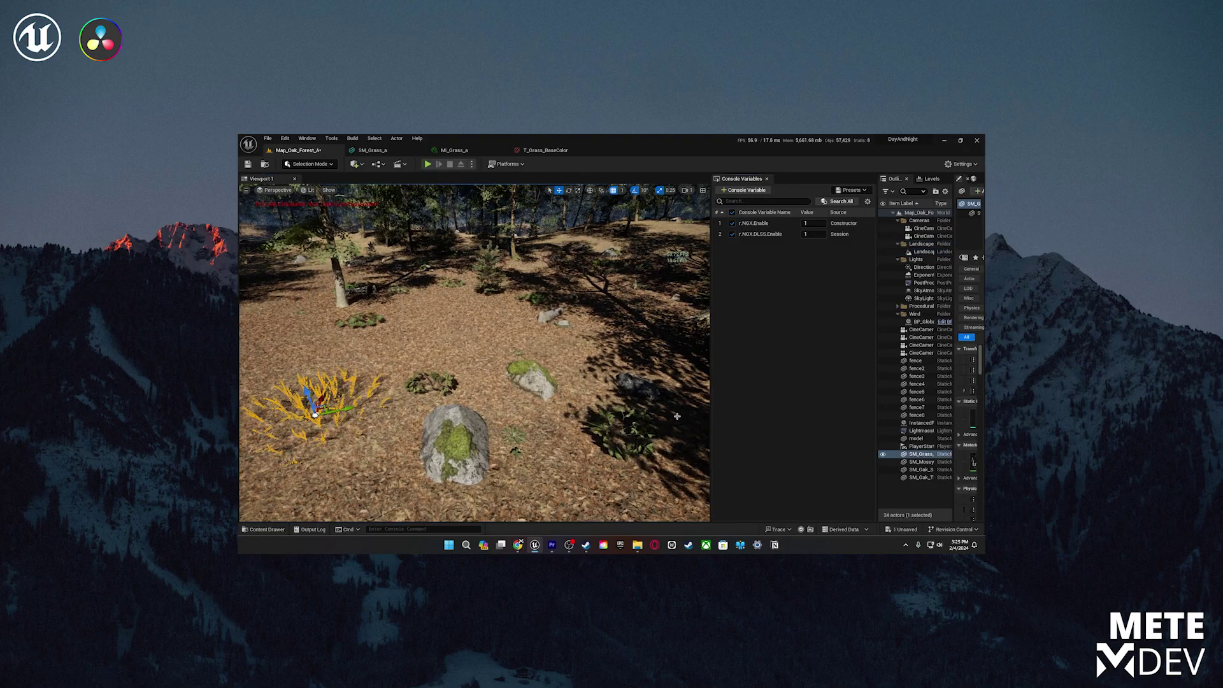
pyautogui.press('f')
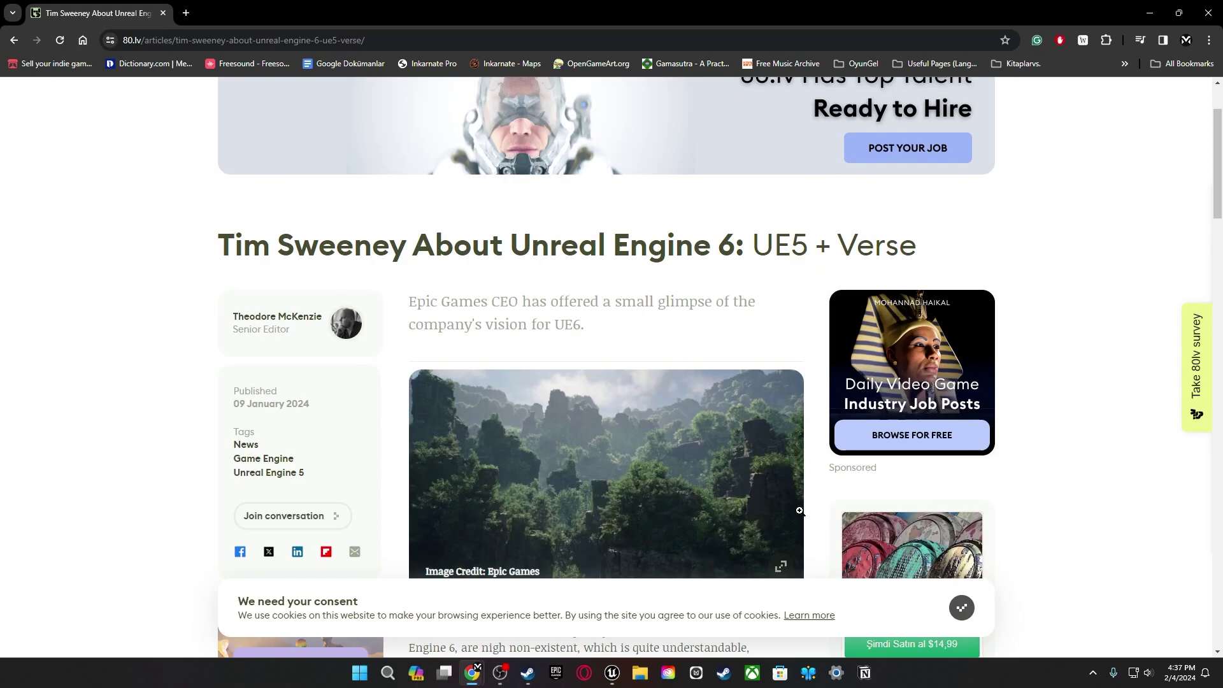
# Read the 80.lv article "Tim Sweeney About Unreal Engine 6: UE5 + Verse" in Chrome, including the embedded post about UE6.
pyautogui.scroll(-2, 800, 511)
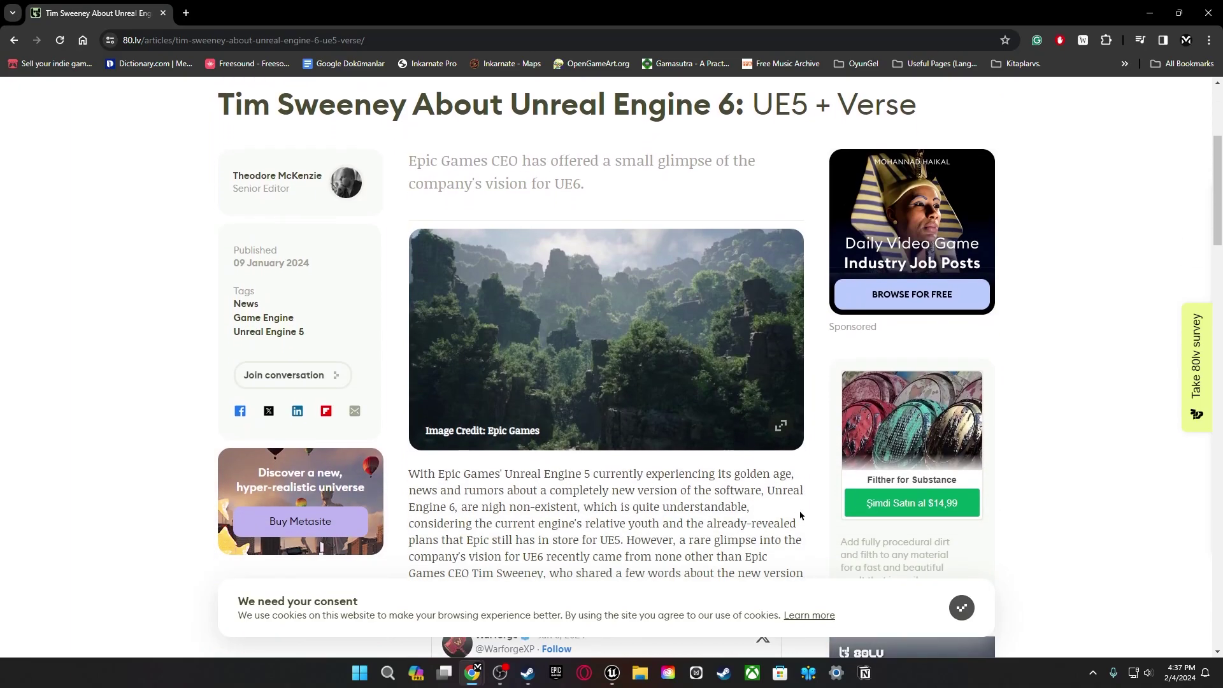
pyautogui.scroll(-4, 801, 515)
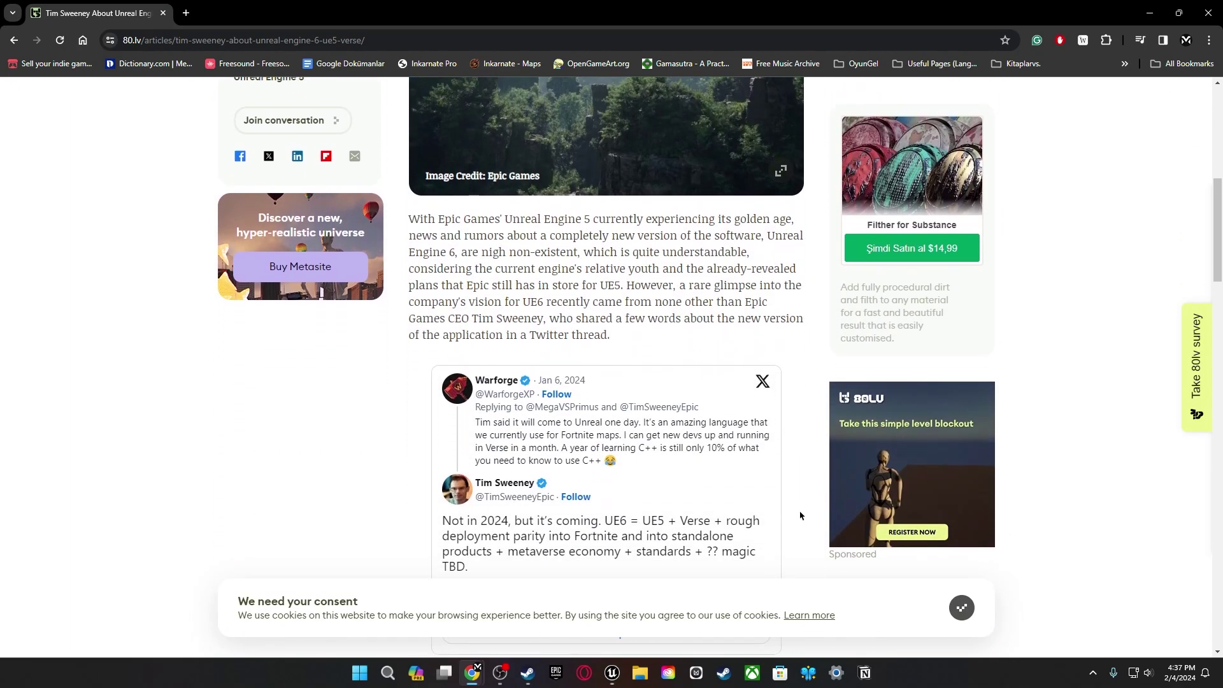
pyautogui.scroll(-2, 801, 516)
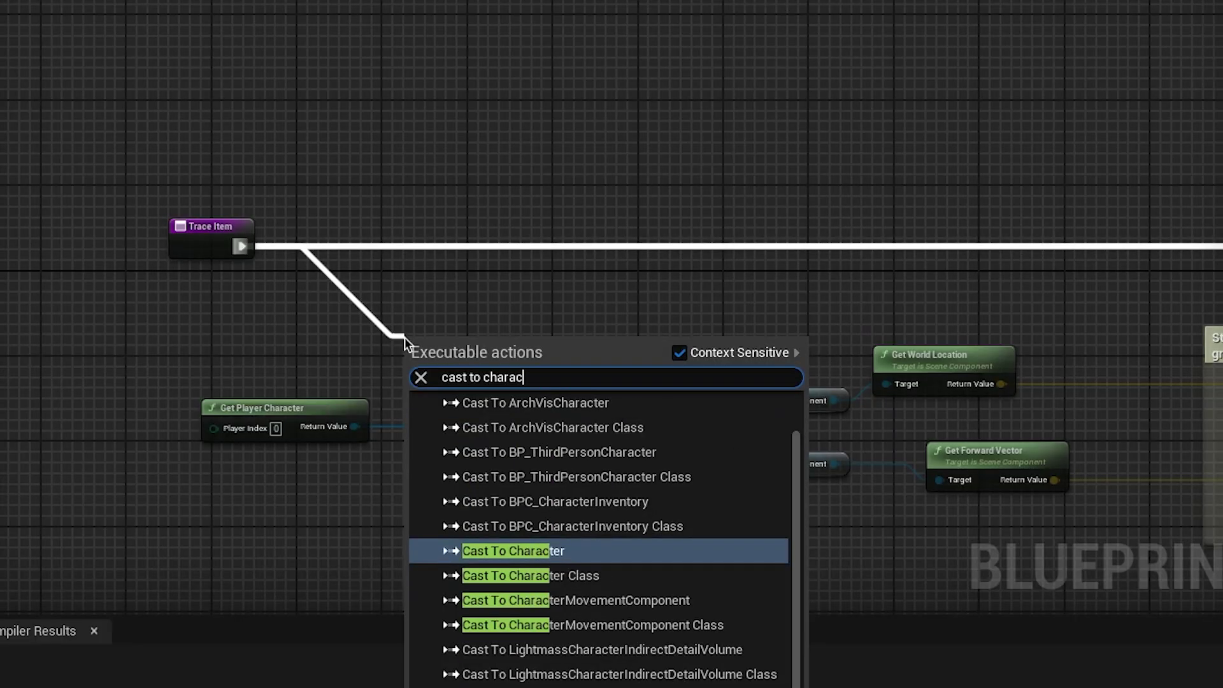
# Insert a Cast To BP_ThirdPersonCharacter node in the execution flow after the Trace Item entry and place it beside that entry.
pyautogui.write('ter')
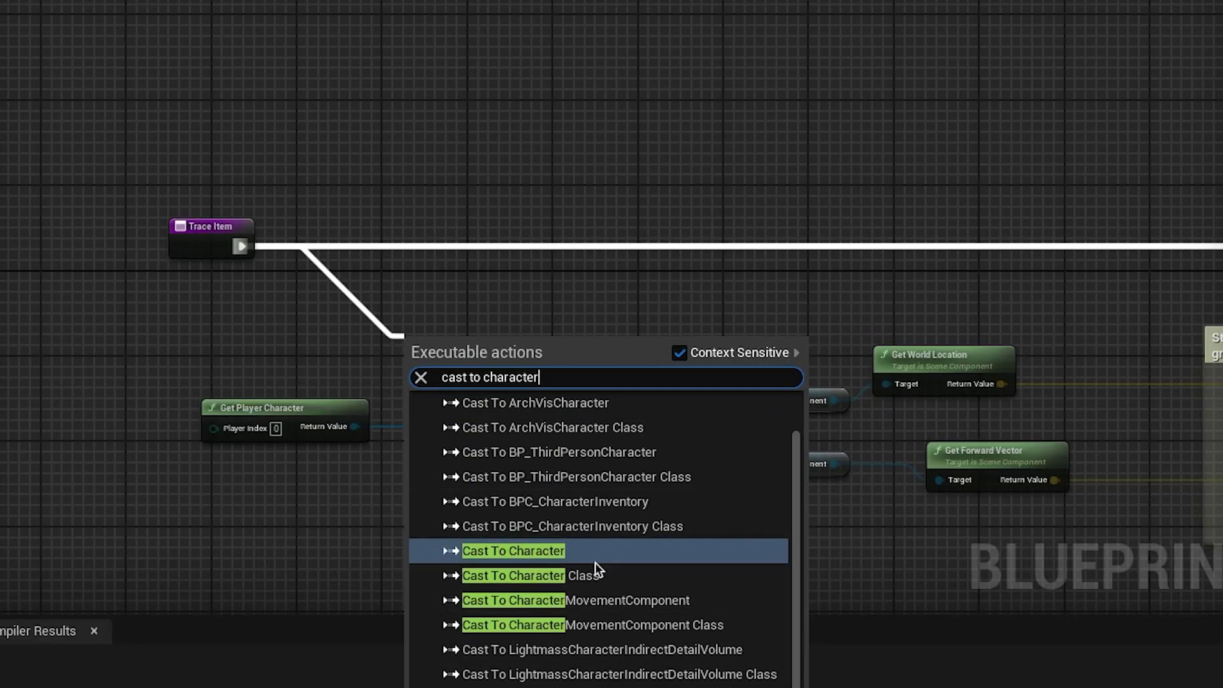
pyautogui.scroll(1, 665, 609)
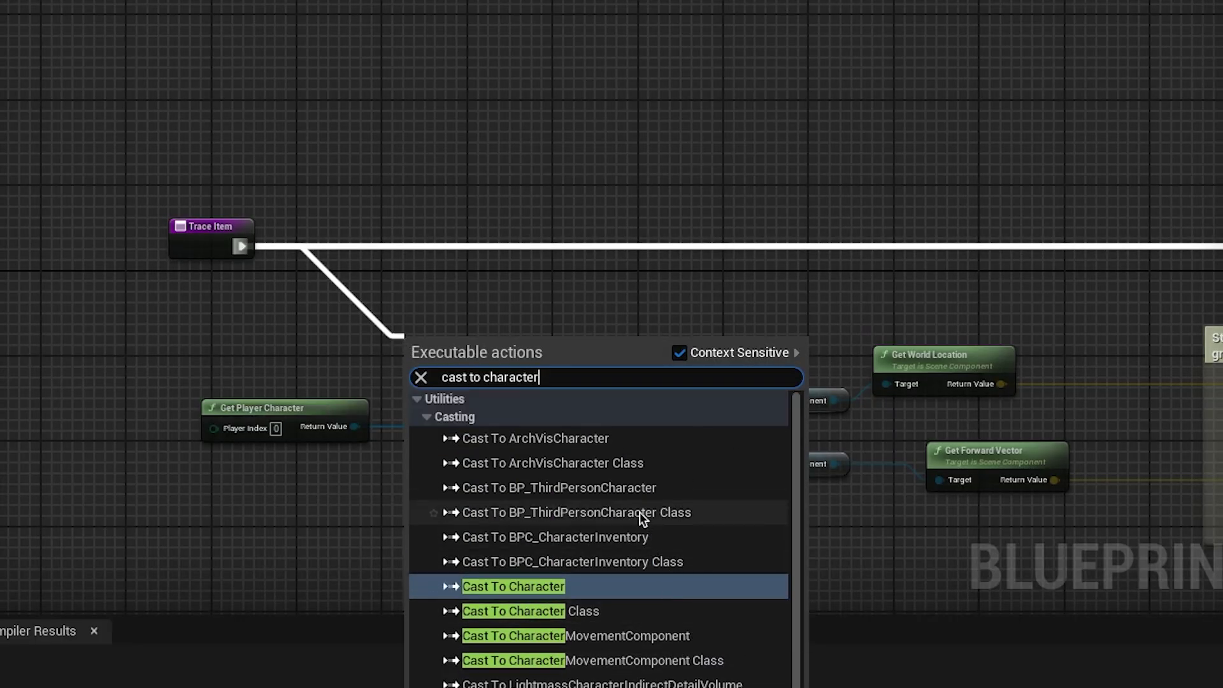
pyautogui.click(586, 487)
pyautogui.moveTo(472, 348); pyautogui.dragTo(418, 283)
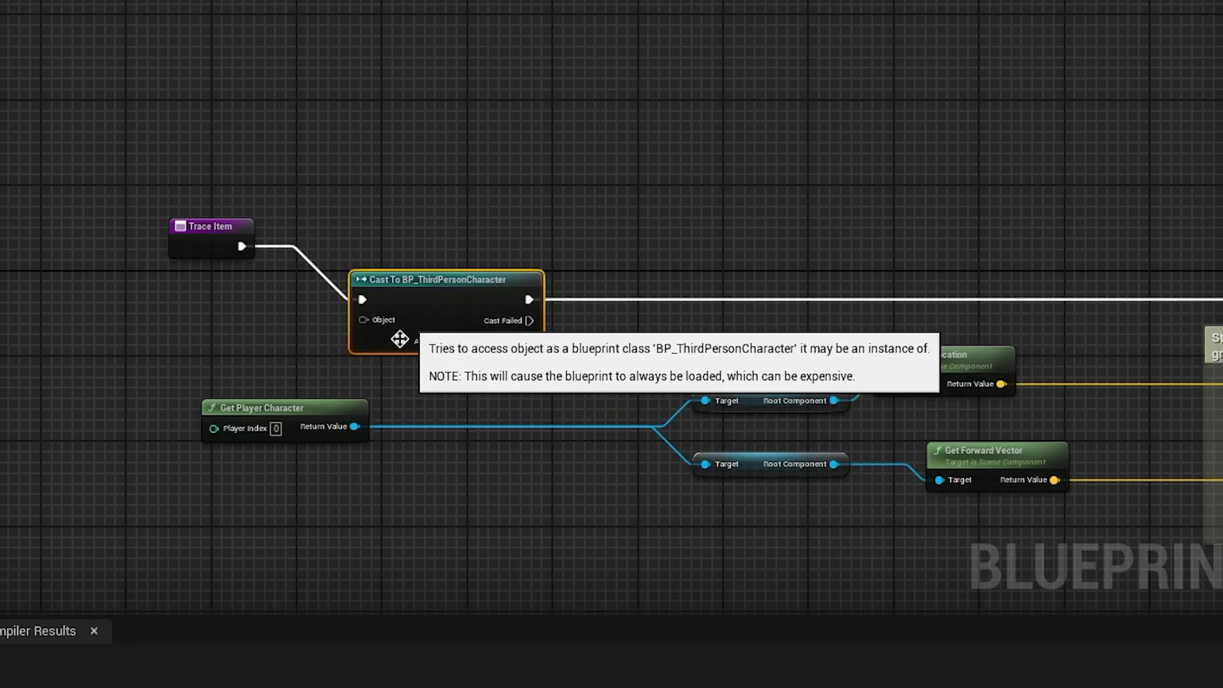
# Wire Get Player Character into the cast's Object input and the cast result into the Root Component targets, spacing the node out from the entry.
pyautogui.moveTo(355, 426); pyautogui.dragTo(371, 323)
pyautogui.moveTo(565, 404); pyautogui.dragTo(428, 392, button='right')
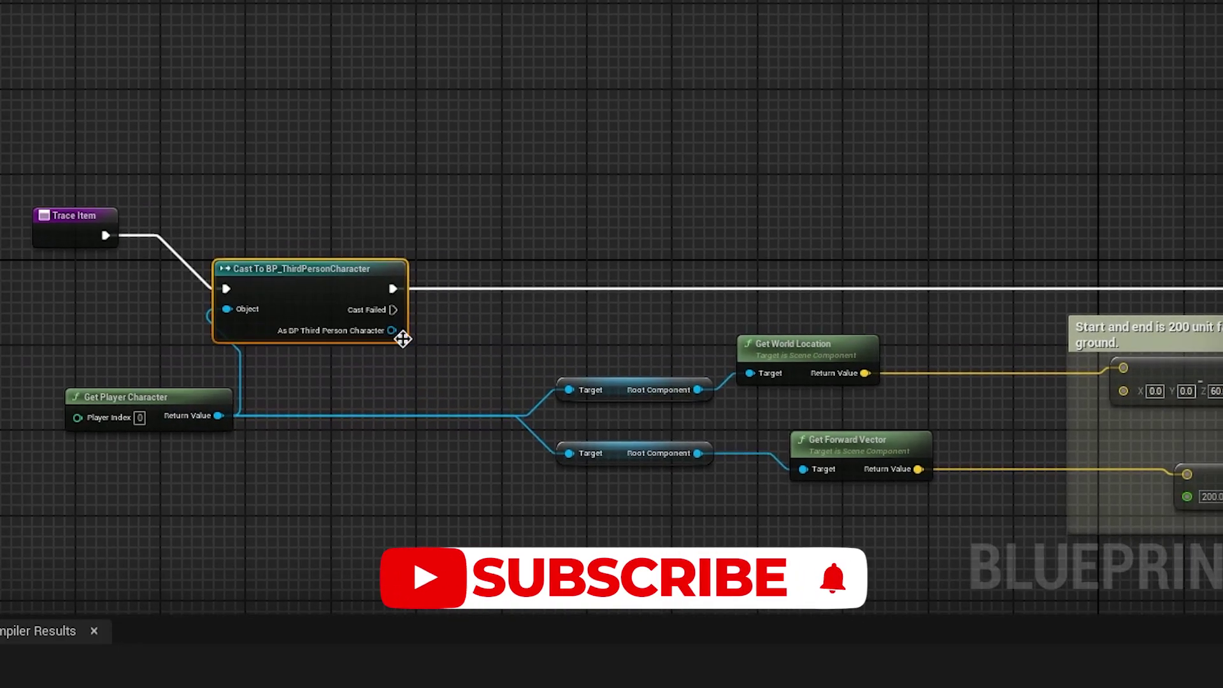
pyautogui.moveTo(392, 330); pyautogui.dragTo(569, 453)
pyautogui.moveTo(371, 280); pyautogui.dragTo(456, 279)
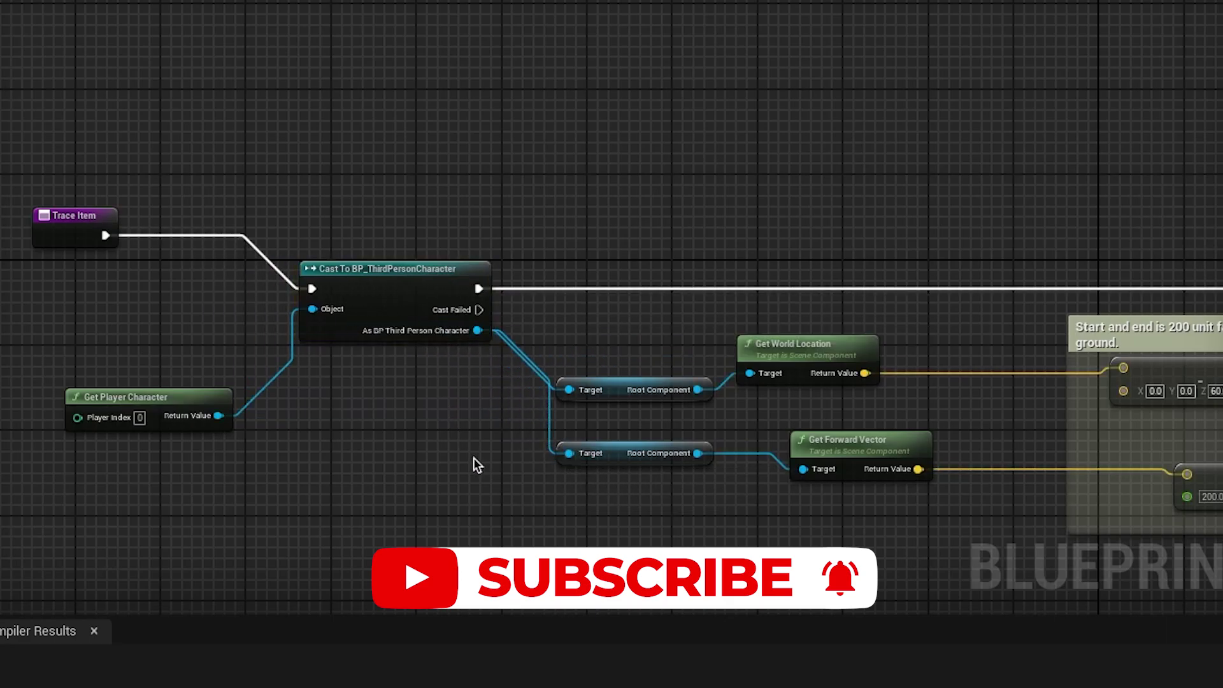
pyautogui.moveTo(473, 457); pyautogui.dragTo(391, 437, button='right')
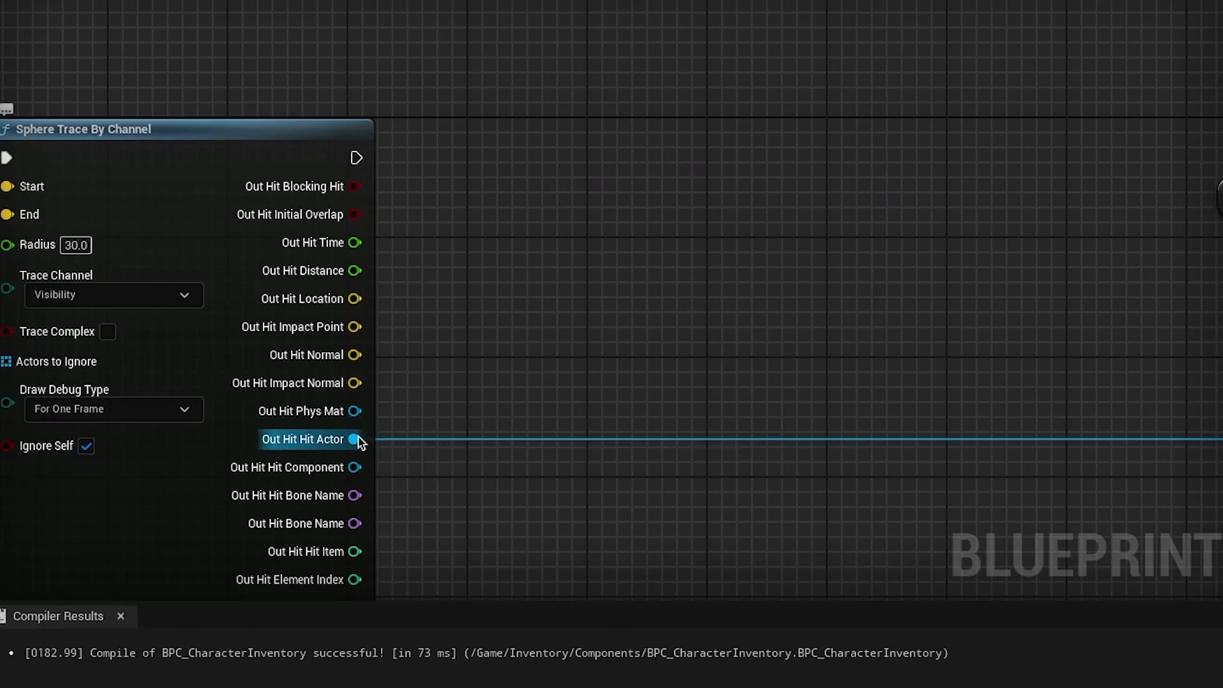
# Add a Cast To BP_item node from the Out Hit Actor output of Sphere Trace By Channel.
pyautogui.moveTo(357, 439); pyautogui.dragTo(569, 235)
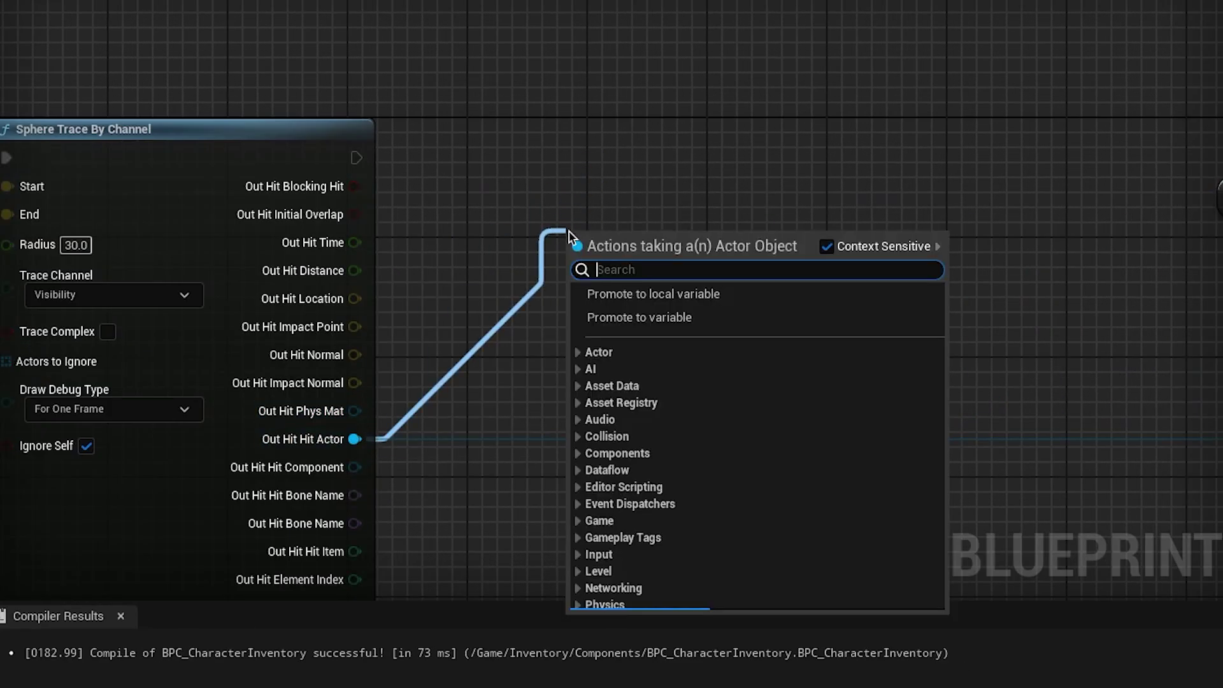
pyautogui.write('cast to bp')
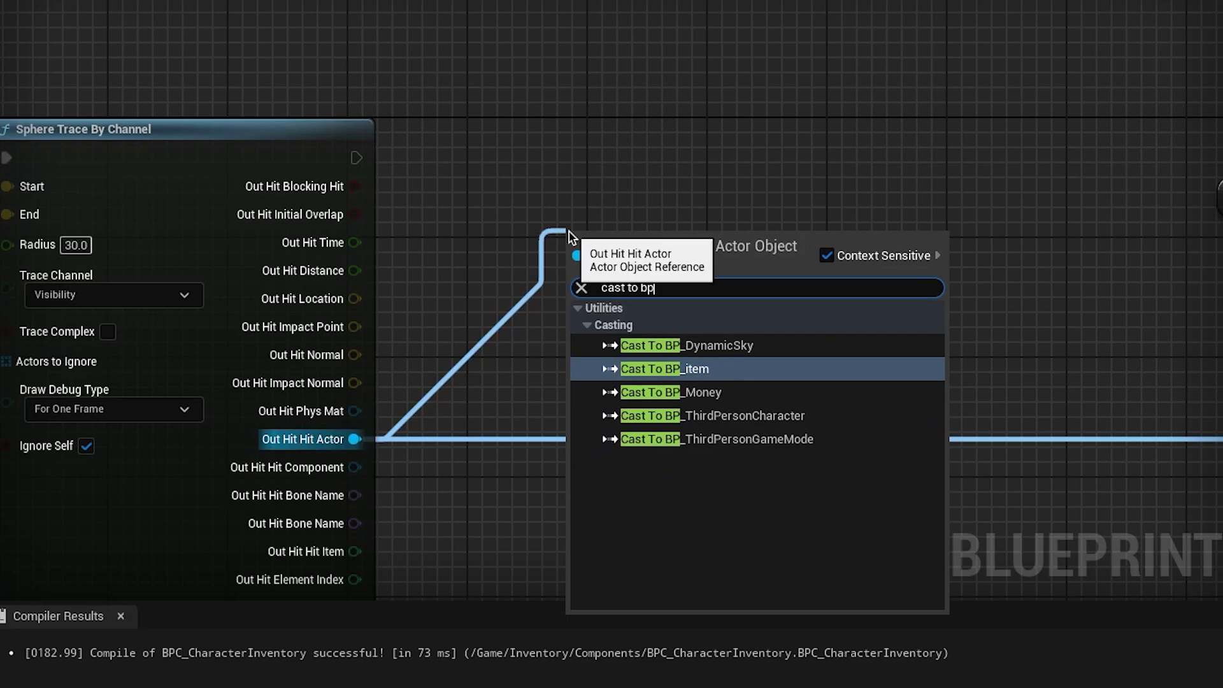
pyautogui.write('_ite')
pyautogui.press('Return')
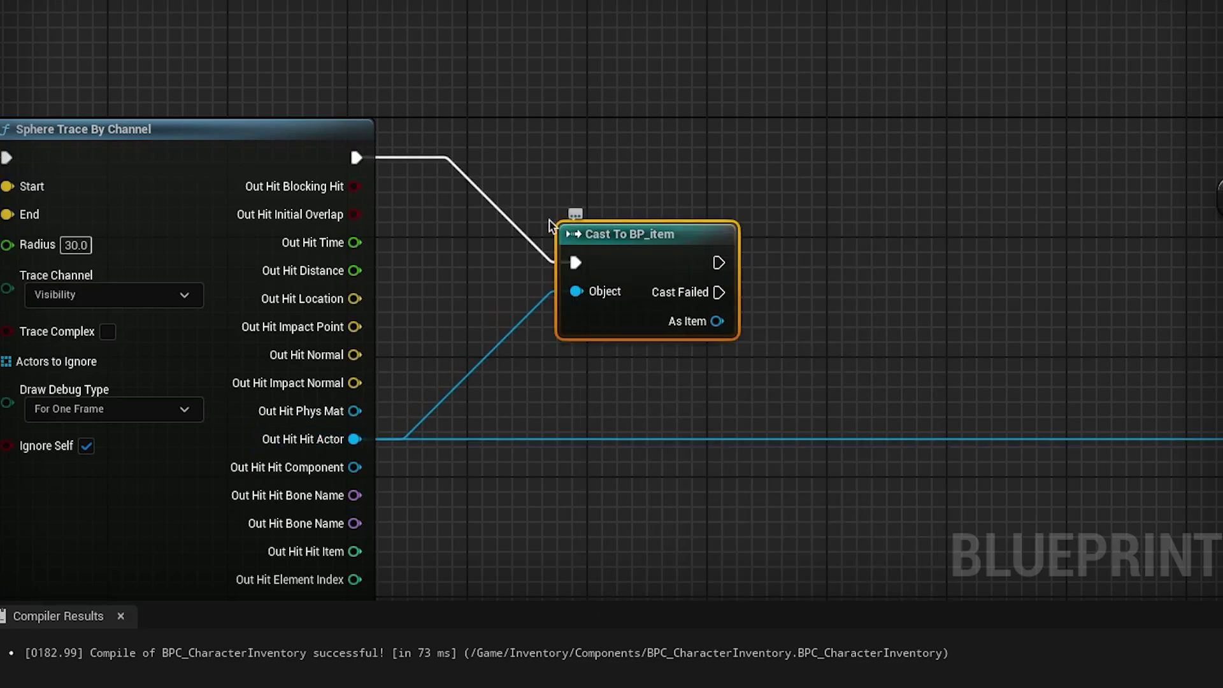
# Connect the As Item output of the BP_item cast to the Target input of the Item getter.
pyautogui.moveTo(650, 223); pyautogui.dragTo(407, 251, button='right')
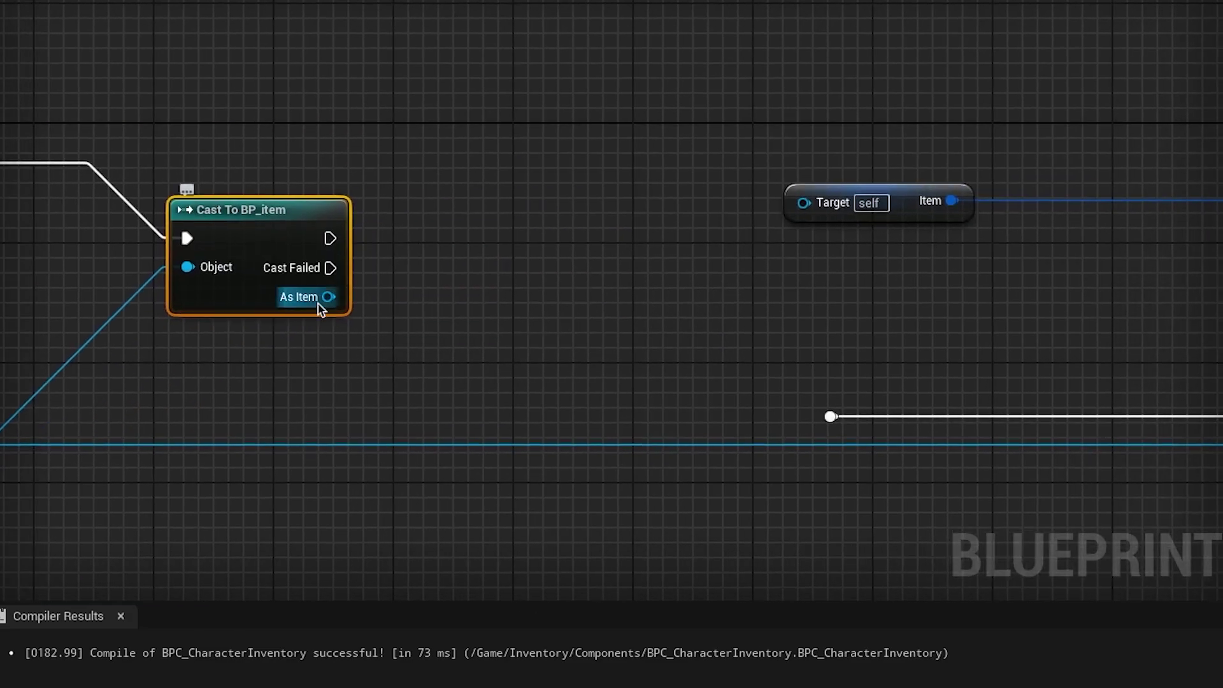
pyautogui.moveTo(318, 304); pyautogui.dragTo(805, 203)
pyautogui.moveTo(810, 376); pyautogui.dragTo(626, 323, button='right')
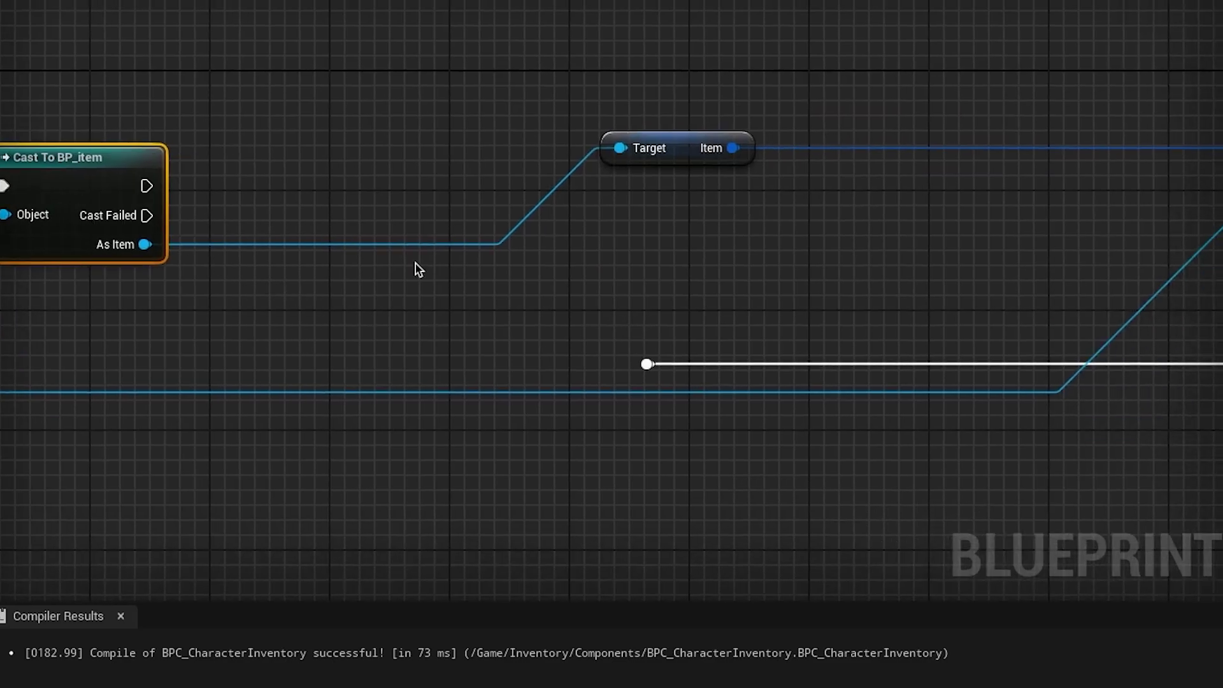
# Route Cast Failed to the Return Node with Found It? unchecked and the successful cast to the Return Node with Found It? checked.
pyautogui.scroll(-2, 568, 288)
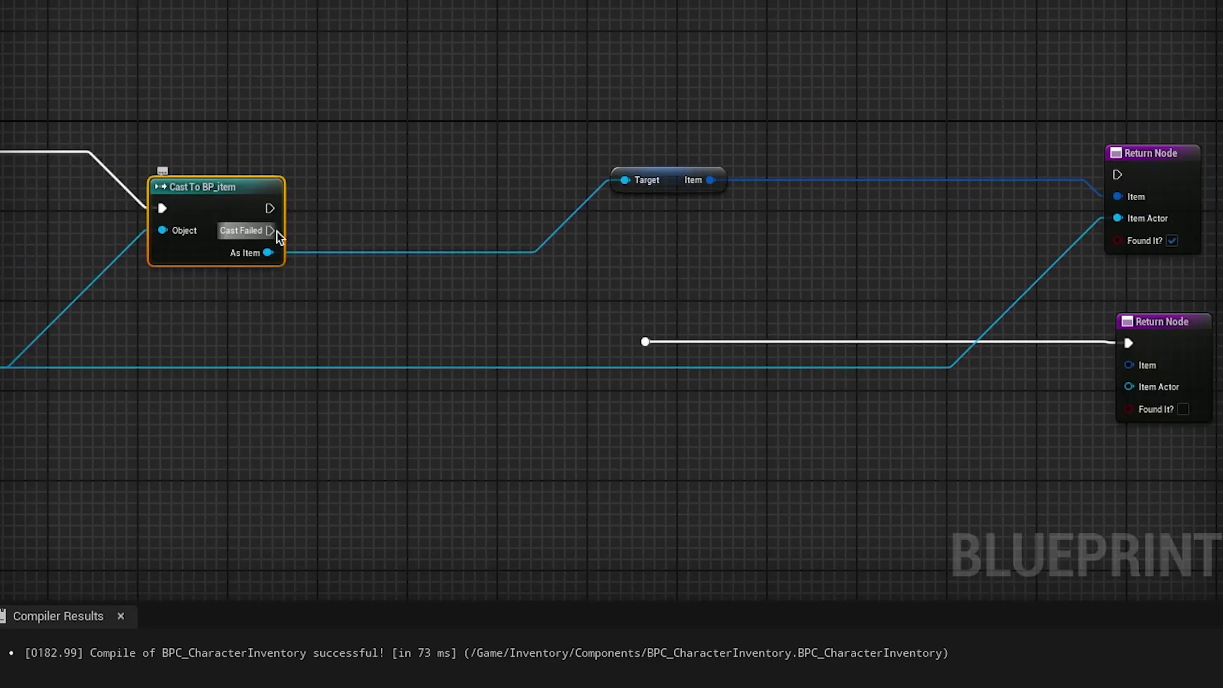
pyautogui.moveTo(278, 233); pyautogui.dragTo(646, 341)
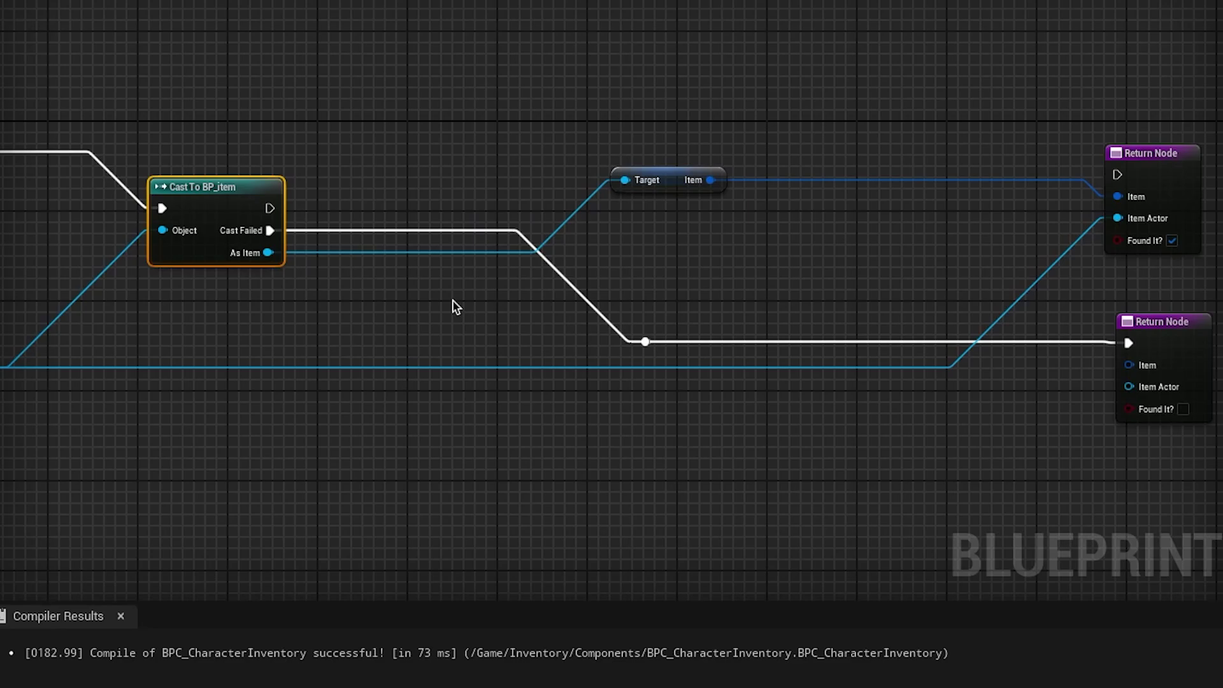
pyautogui.moveTo(269, 210); pyautogui.dragTo(1119, 176)
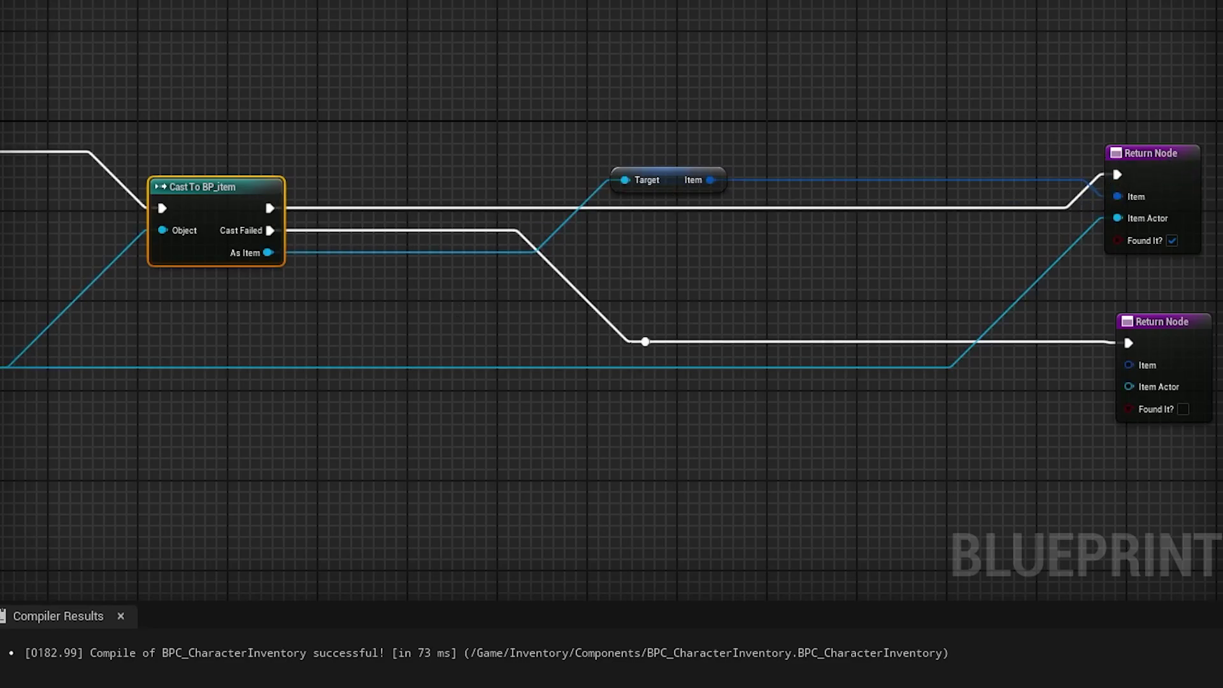
pyautogui.moveTo(228, 287)
pyautogui.mouseDown(button='right')
pyautogui.moveTo(489, 347)
pyautogui.moveTo(547, 339)
pyautogui.mouseUp(button='right')
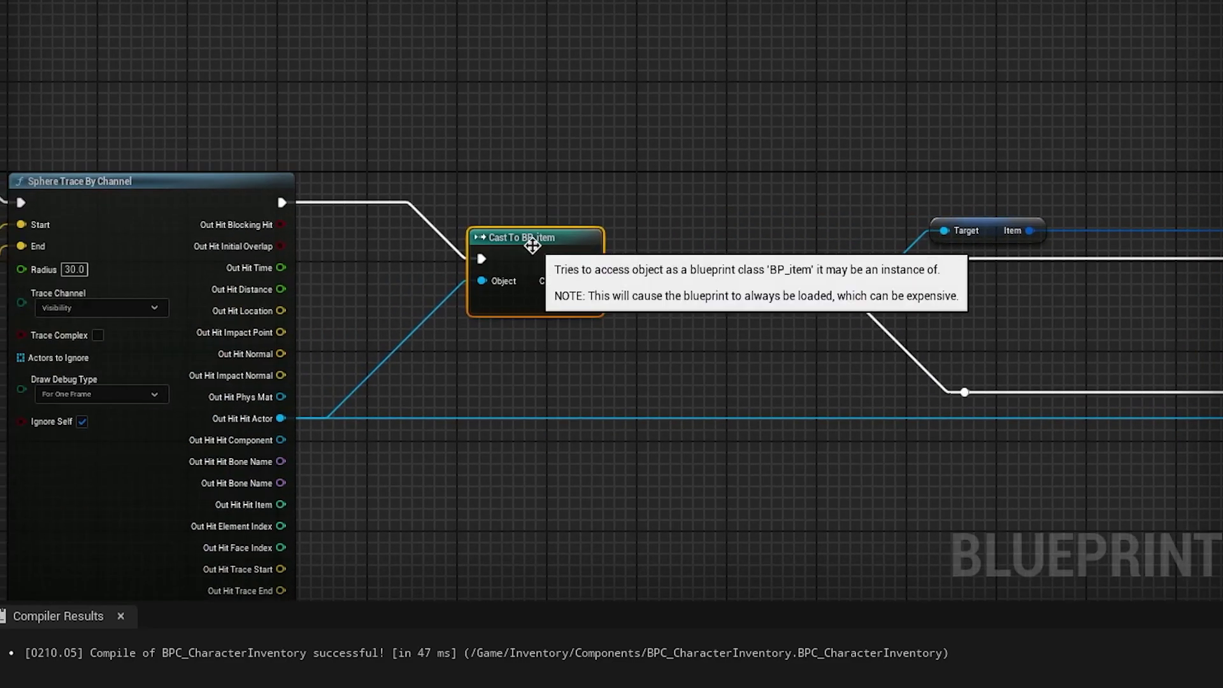
# Open the project content and browse back from the Inventory Components folder to the Blueprints folder.
pyautogui.hotkey('ctrl', 'space')
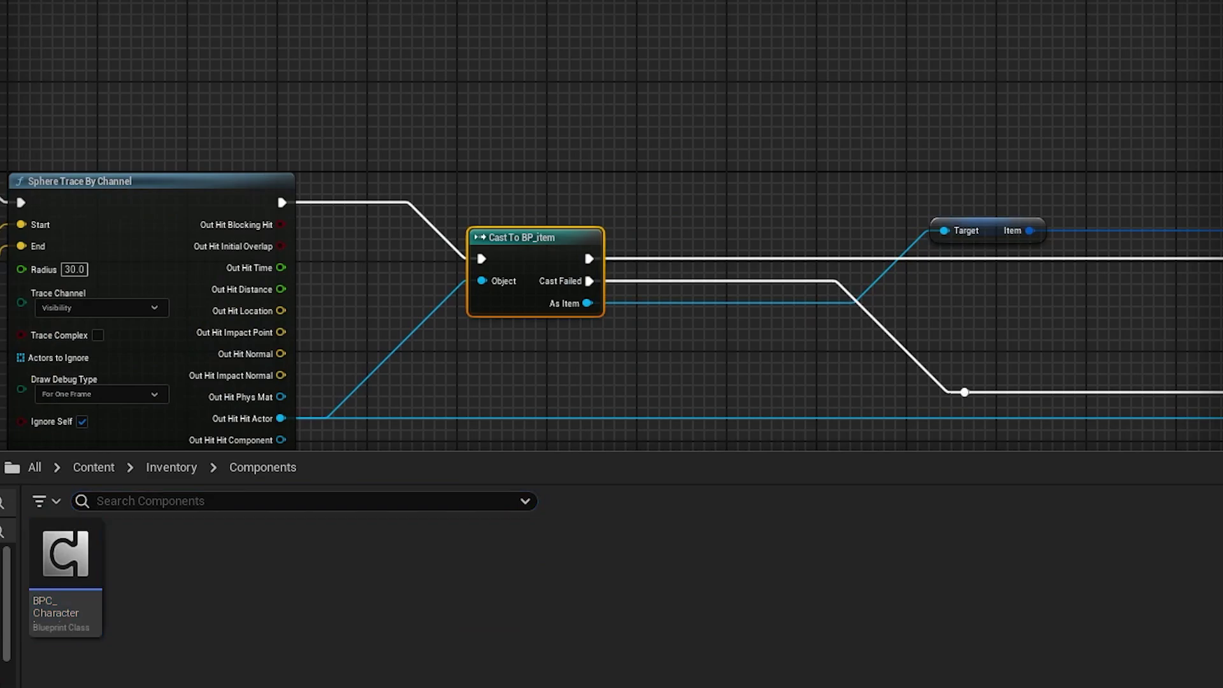
pyautogui.hotkey('alt', 'Left')
pyautogui.hotkey('alt', 'Left')
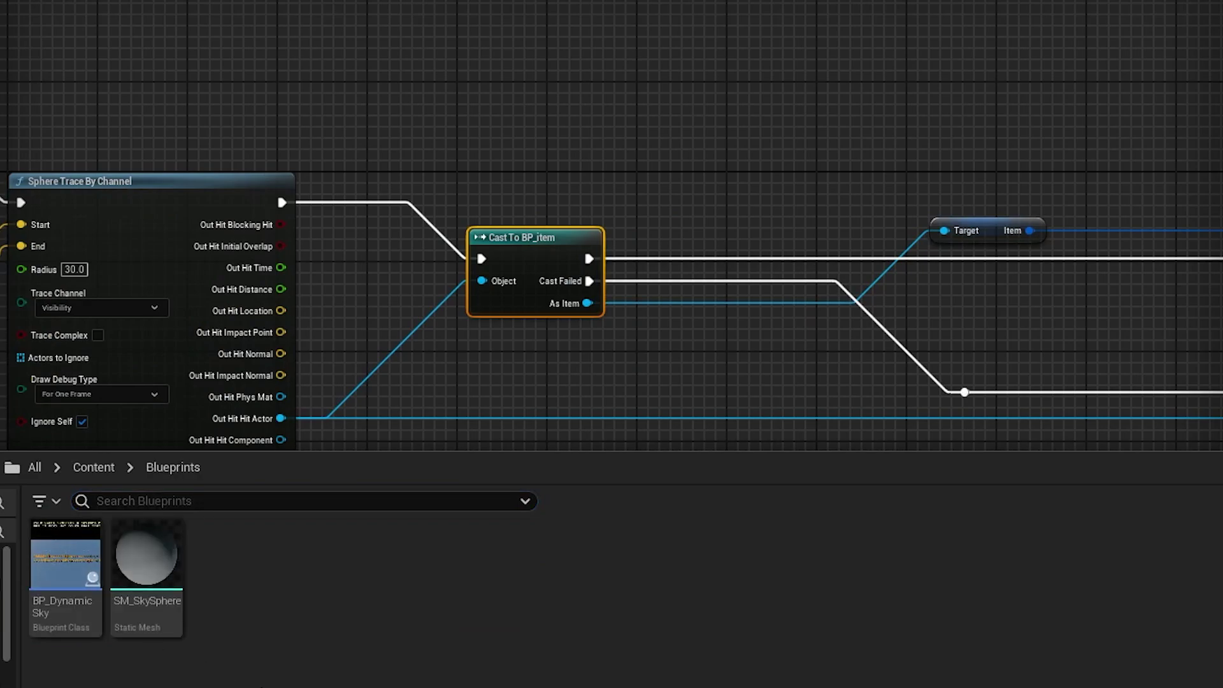
pyautogui.hotkey('alt', 'Left')
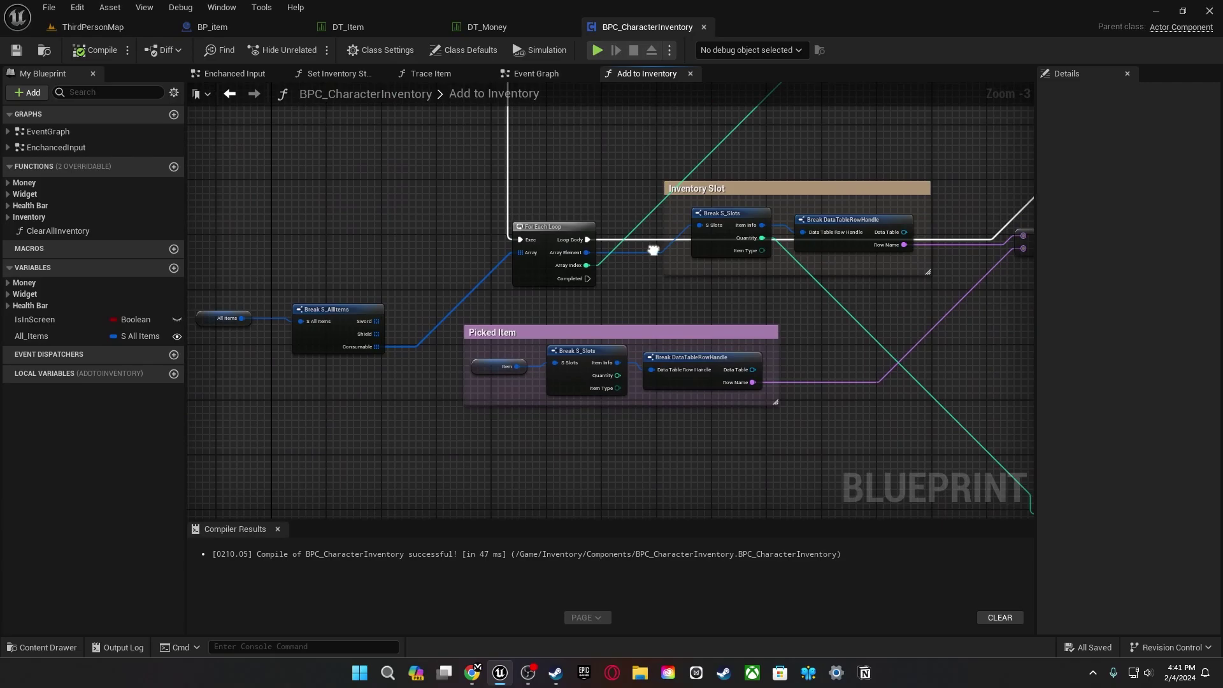
# Examine the Add to Inventory function graph in BPC_CharacterInventory, from the For Each Loop to the stack-size branch.
pyautogui.moveTo(655, 251); pyautogui.dragTo(505, 362, button='right')
pyautogui.moveTo(668, 336); pyautogui.dragTo(489, 432, button='right')
pyautogui.moveTo(625, 487); pyautogui.dragTo(399, 401, button='right')
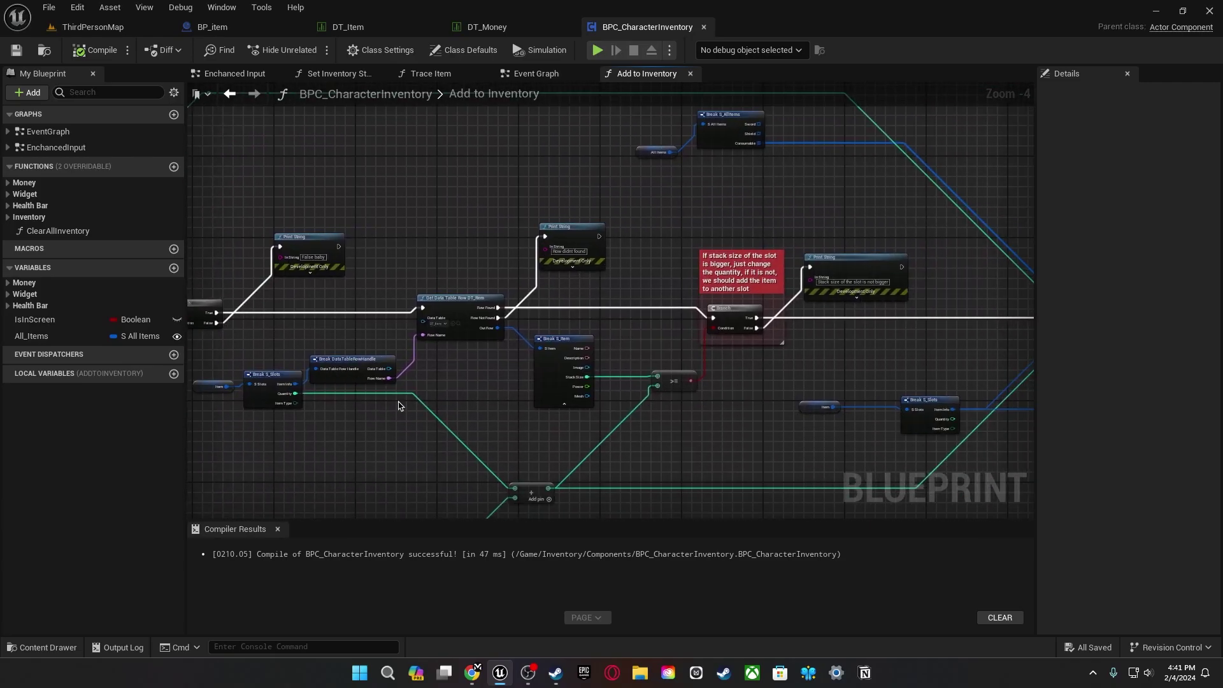
pyautogui.moveTo(549, 417); pyautogui.dragTo(505, 322, button='right')
pyautogui.scroll(1, 474, 330)
pyautogui.scroll(-3, 417, 381)
pyautogui.moveTo(292, 300); pyautogui.dragTo(479, 154, button='right')
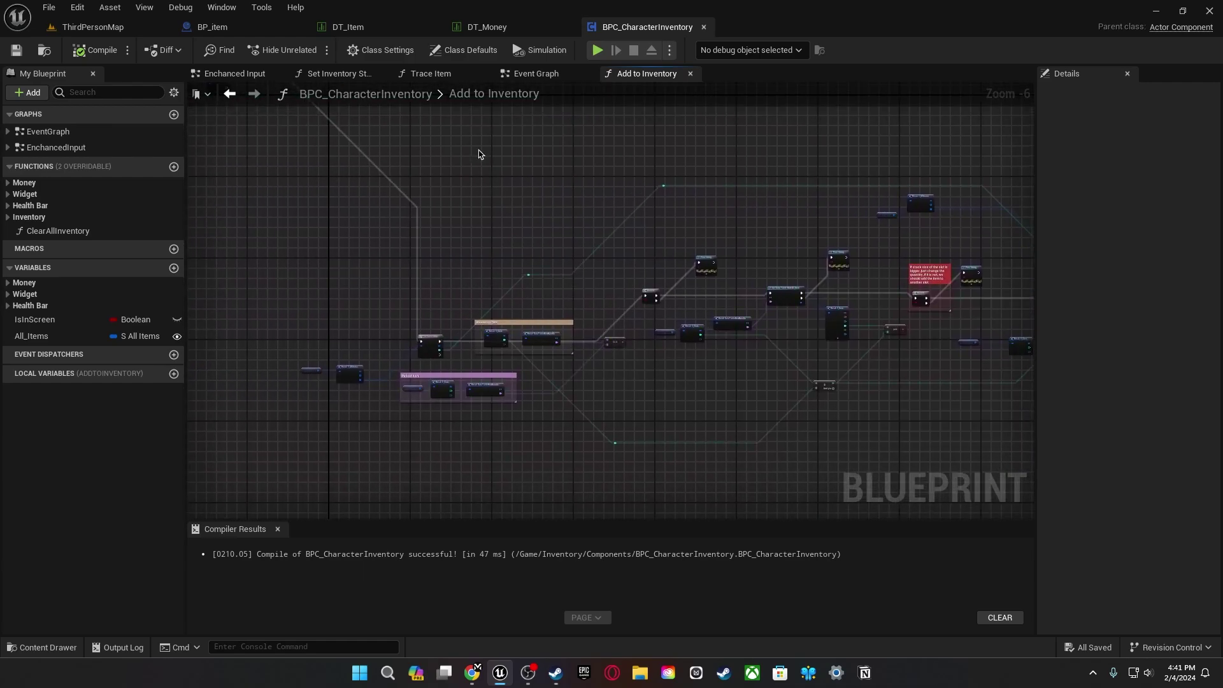
# Review the Set Inventory Stack Sizes graph and the Trace Item graph with its cast nodes.
pyautogui.click(347, 74)
pyautogui.moveTo(655, 409); pyautogui.dragTo(507, 409, button='right')
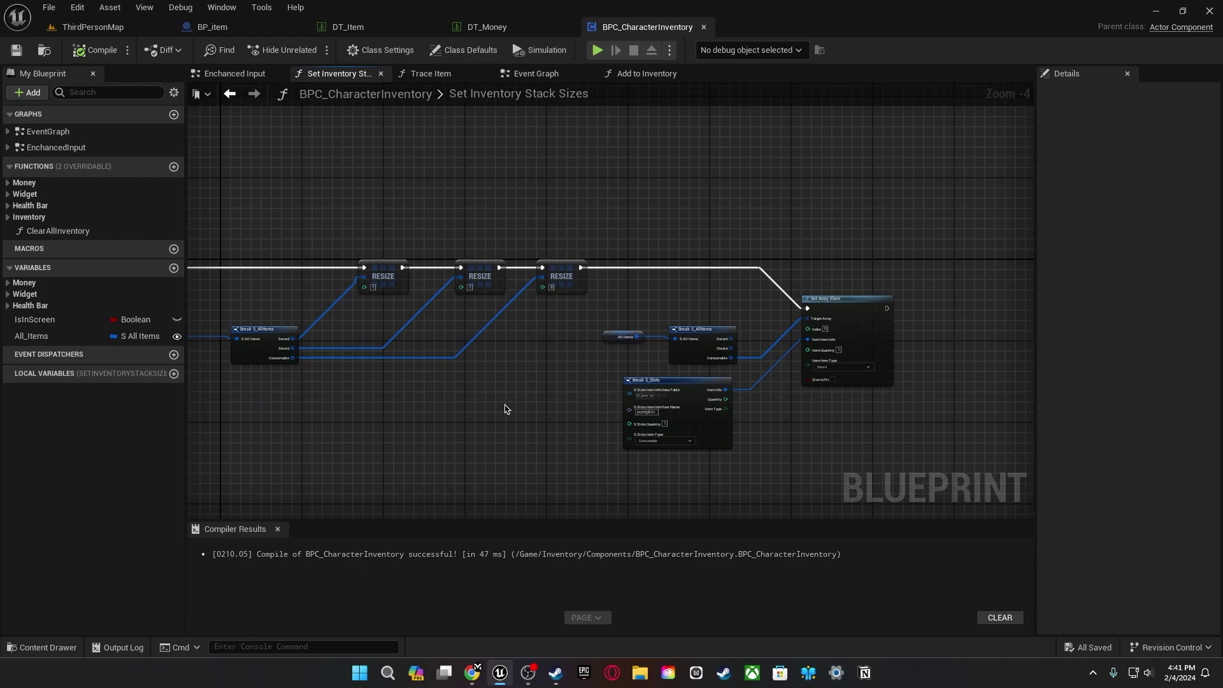
pyautogui.click(423, 73)
pyautogui.moveTo(486, 316)
pyautogui.mouseDown(button='right')
pyautogui.moveTo(771, 357)
pyautogui.moveTo(480, 350)
pyautogui.mouseUp(button='right')
pyautogui.scroll(-2, 488, 332)
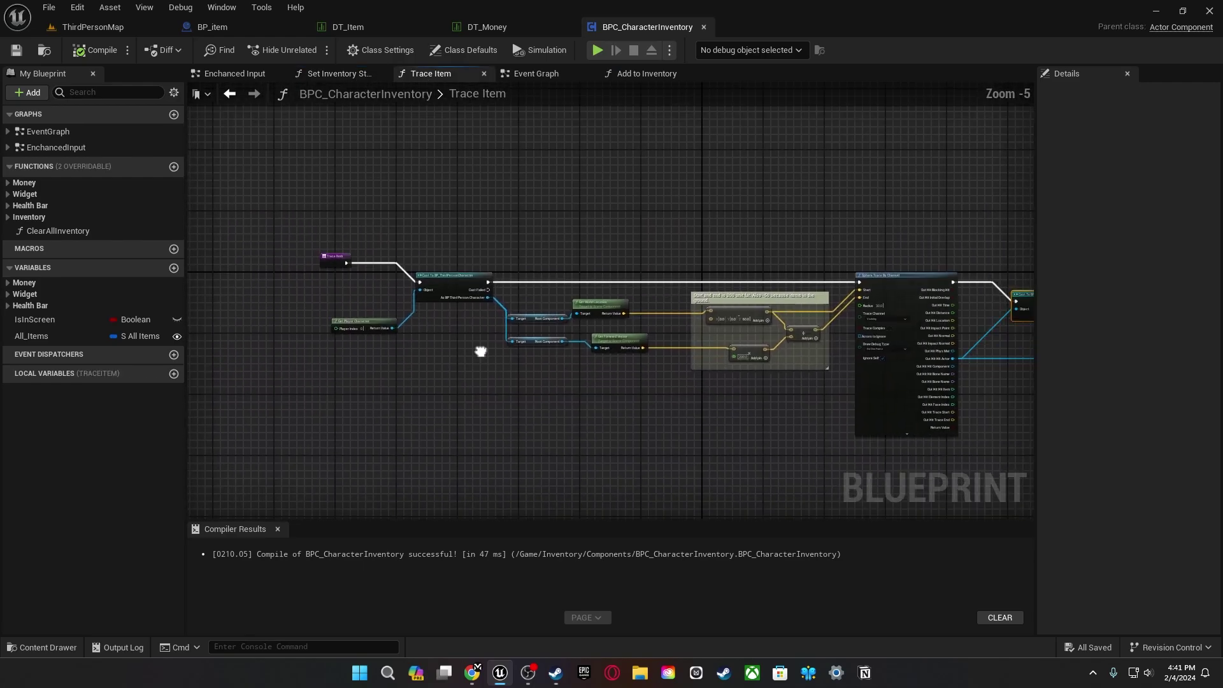
pyautogui.moveTo(777, 375)
pyautogui.mouseDown(button='right')
pyautogui.moveTo(463, 375)
pyautogui.moveTo(250, 348)
pyautogui.mouseUp(button='right')
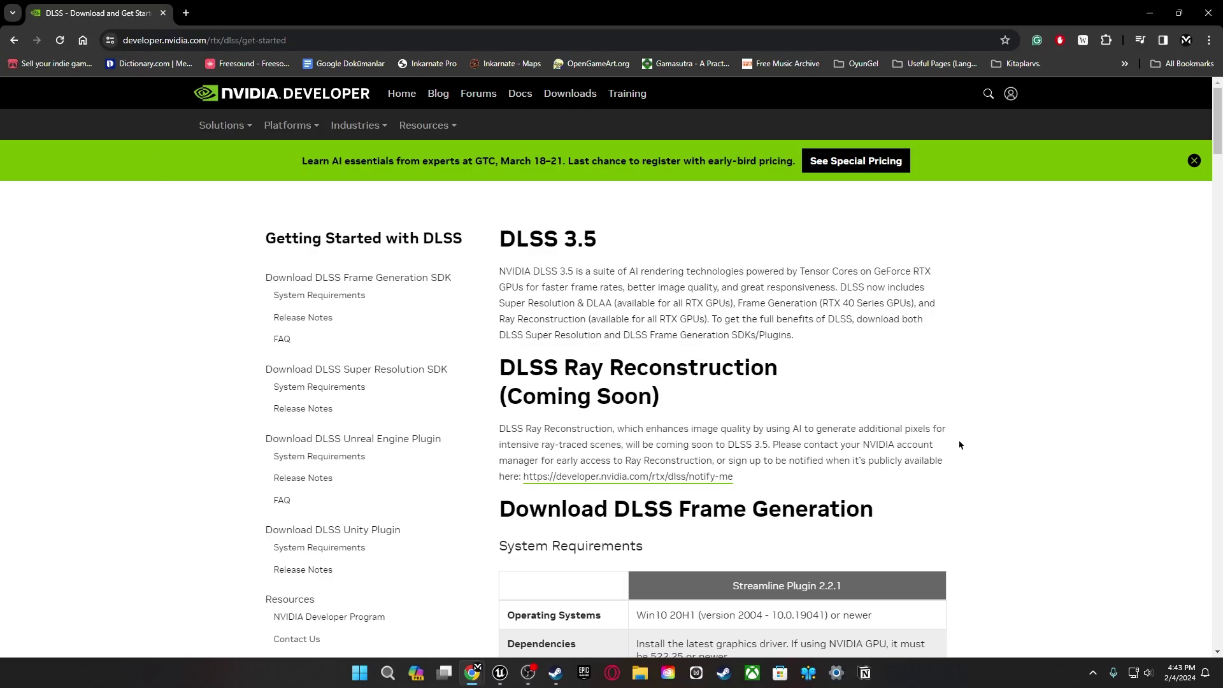
pyautogui.scroll(-10, 882, 442)
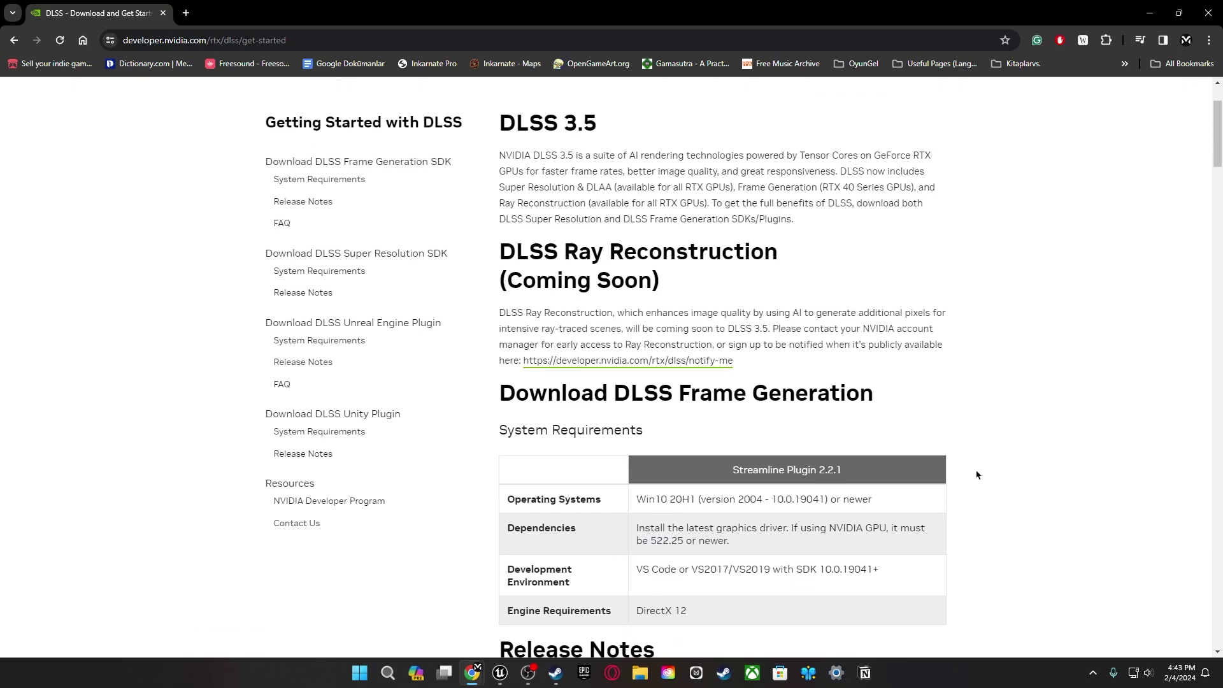
# In Chrome, accept the NVIDIA DLSS license terms in the Unreal Engine Plugin section of the DLSS 3.5 page.
pyautogui.moveTo(516, 205); pyautogui.dragTo(931, 189)
pyautogui.scroll(-9, 987, 319)
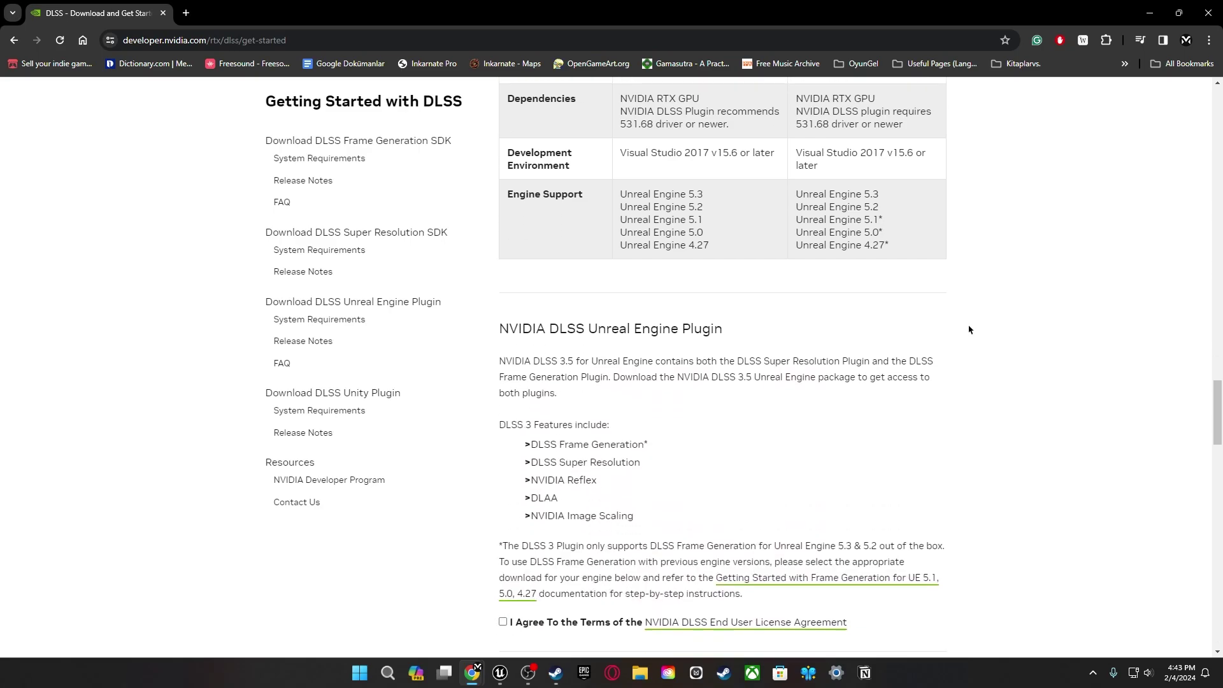
pyautogui.click(503, 328)
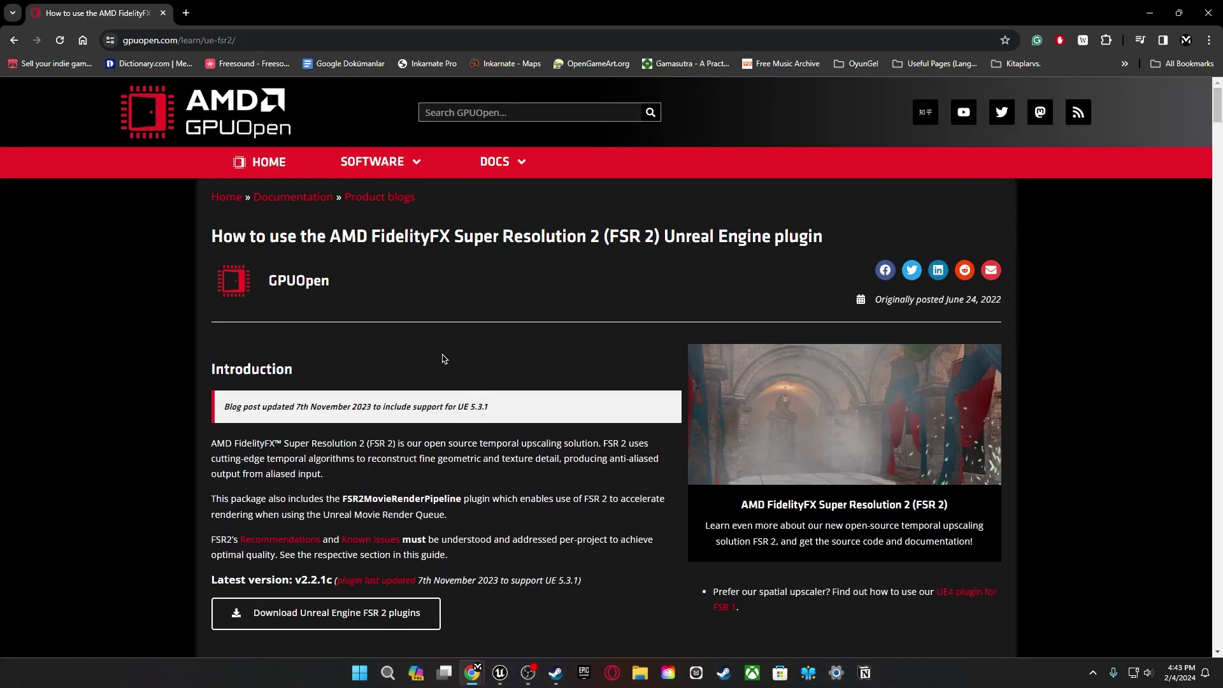
pyautogui.scroll(-1, 449, 358)
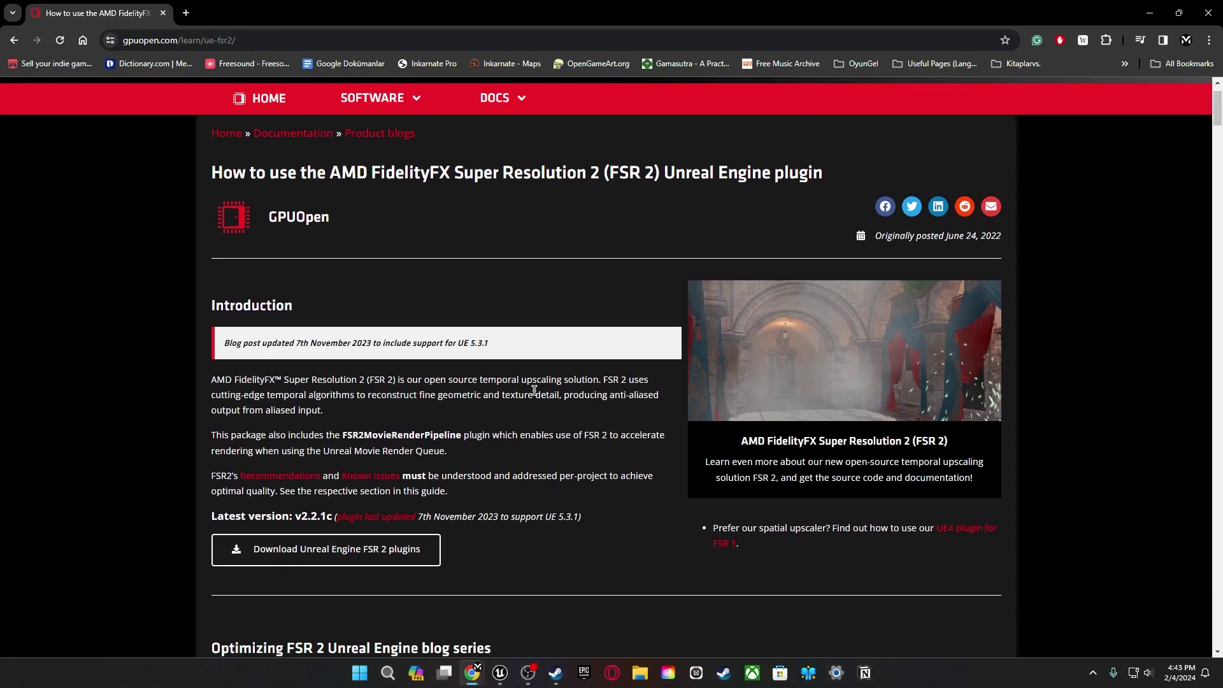
# Read the GPUOpen guide on the AMD FidelityFX Super Resolution 2 Unreal Engine plugin, including its introduction and animated opaque materials section.
pyautogui.scroll(-1, 534, 394)
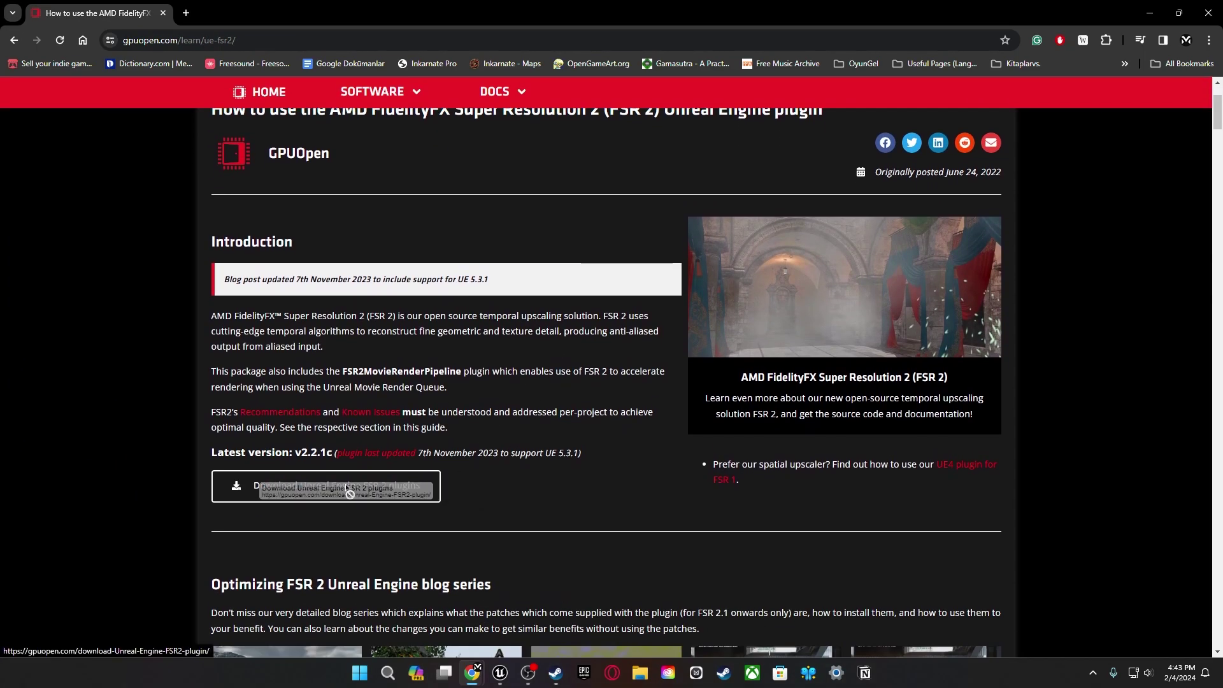
pyautogui.scroll(2, 427, 484)
pyautogui.scroll(-1, 460, 439)
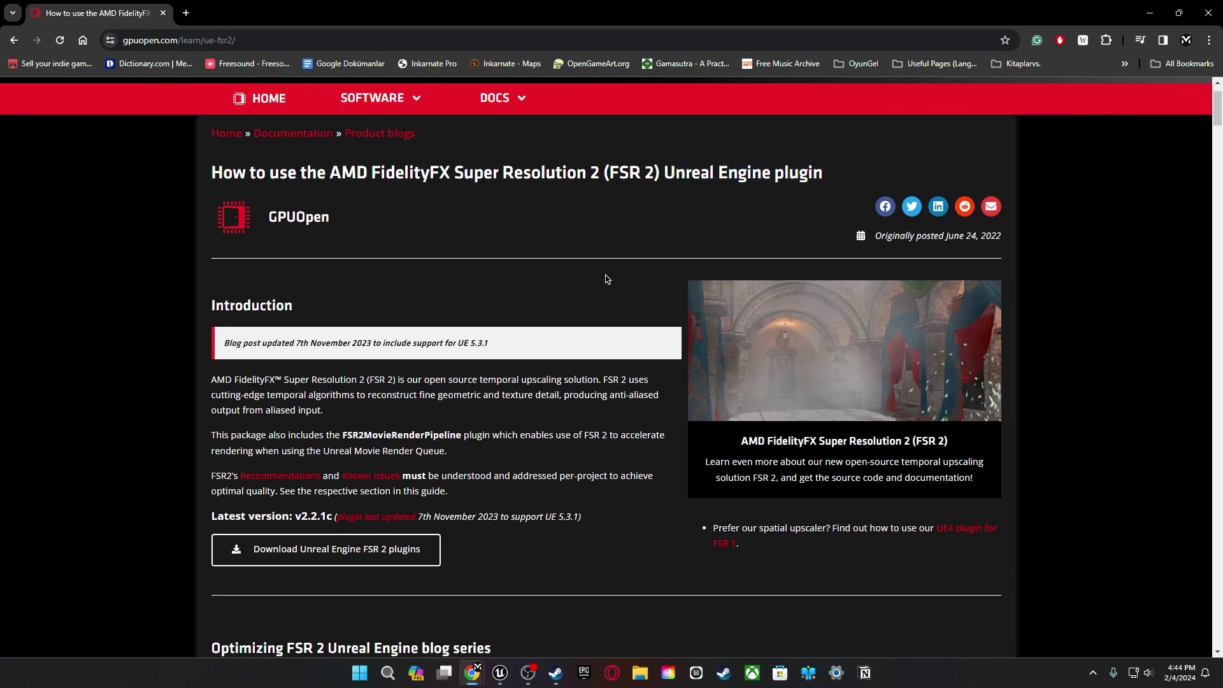
pyautogui.scroll(-15, 656, 268)
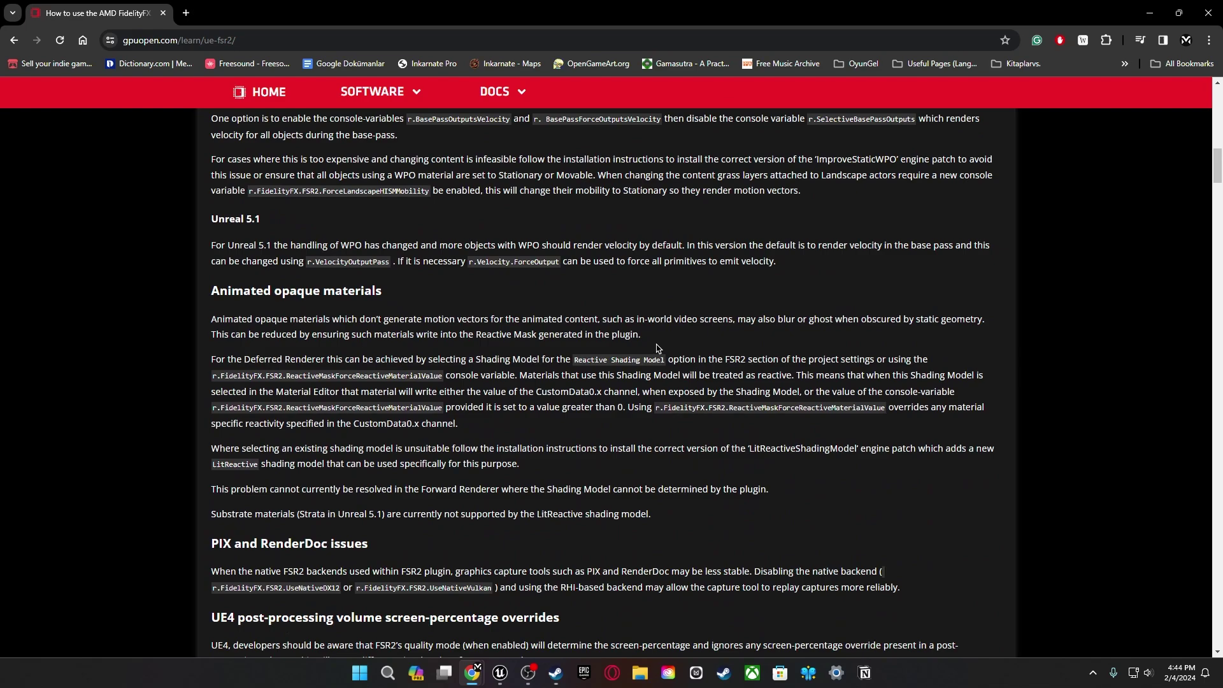
pyautogui.scroll(-8, 658, 348)
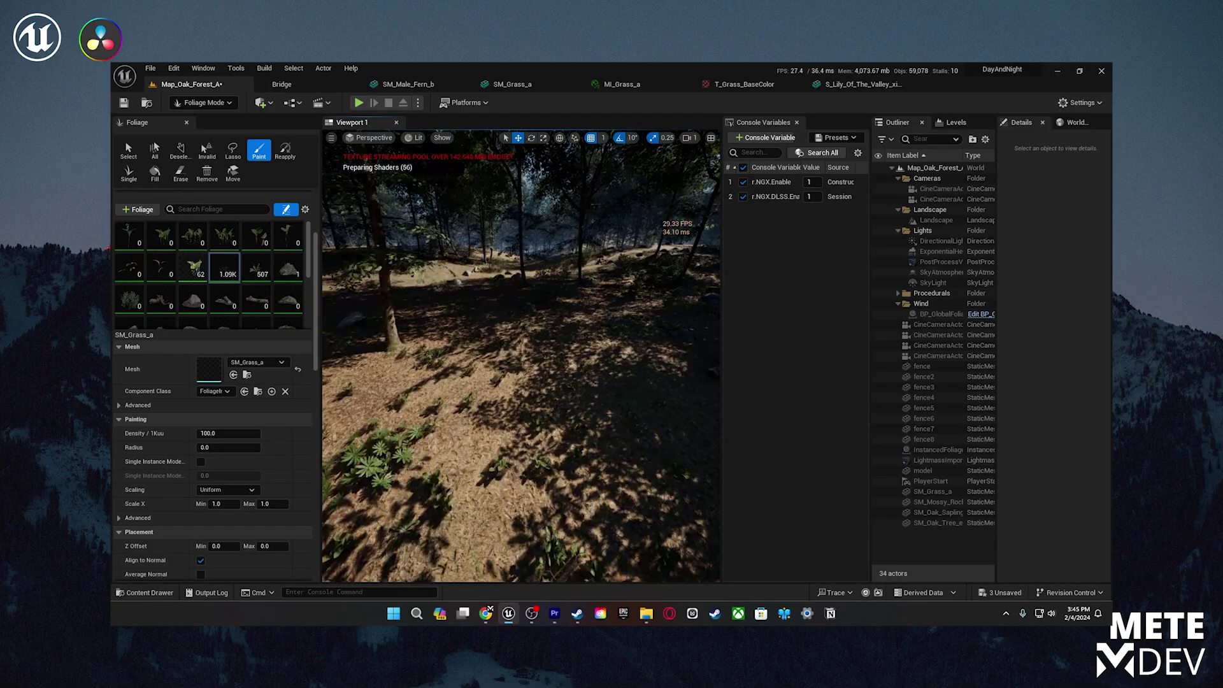
# In Unreal Editor, inspect the Map_Oak_Forest_A forest floor and review the foliage painting, placement and instance settings.
pyautogui.moveTo(521, 356); pyautogui.dragTo(521, 415, button='right')
pyautogui.scroll(-3, 521, 355)
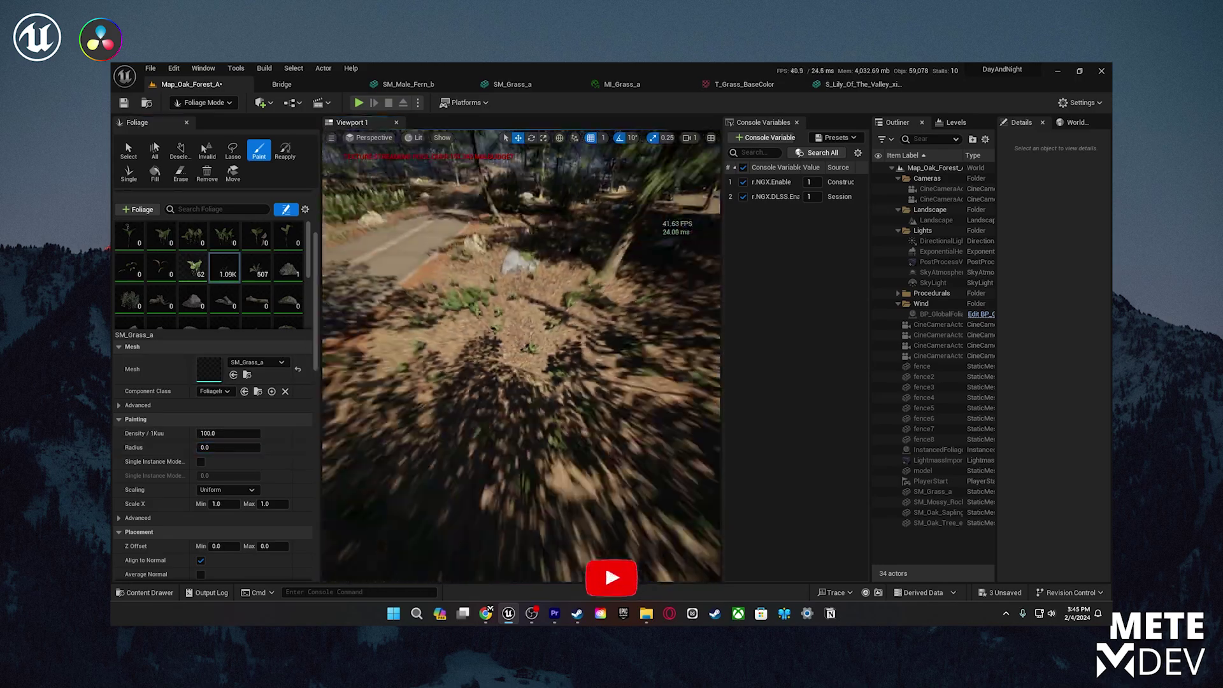
pyautogui.scroll(3, 217, 382)
pyautogui.moveTo(207, 222); pyautogui.dragTo(192, 221)
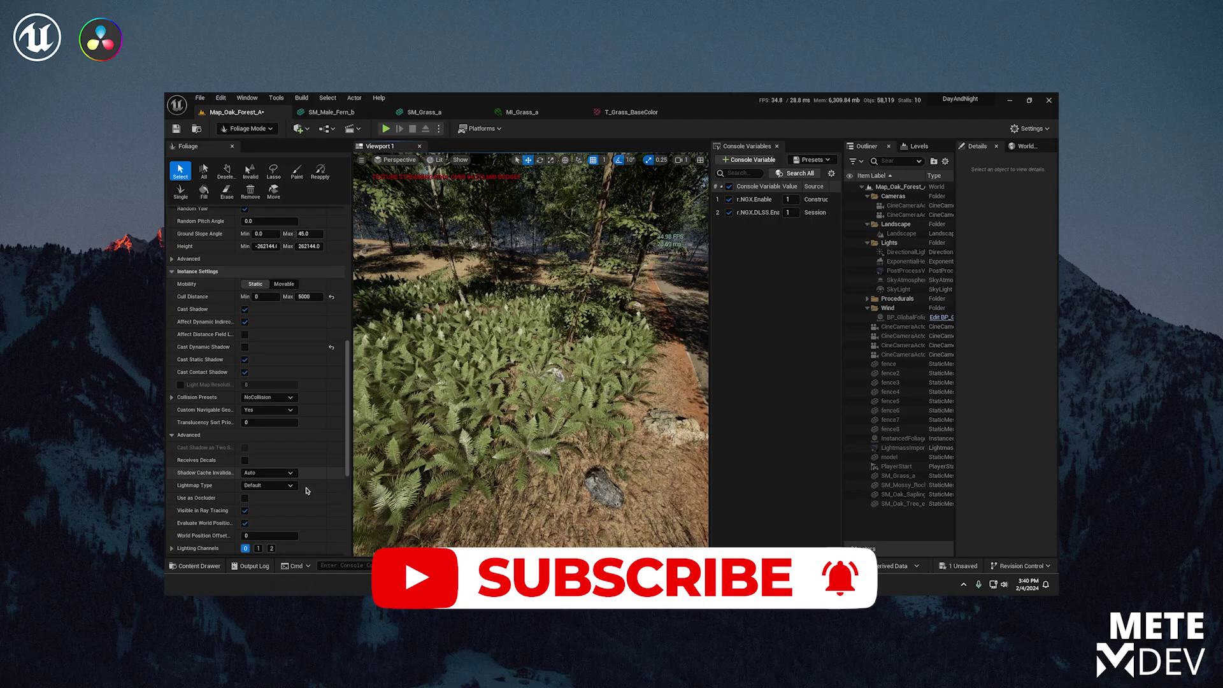
pyautogui.scroll(10, 246, 381)
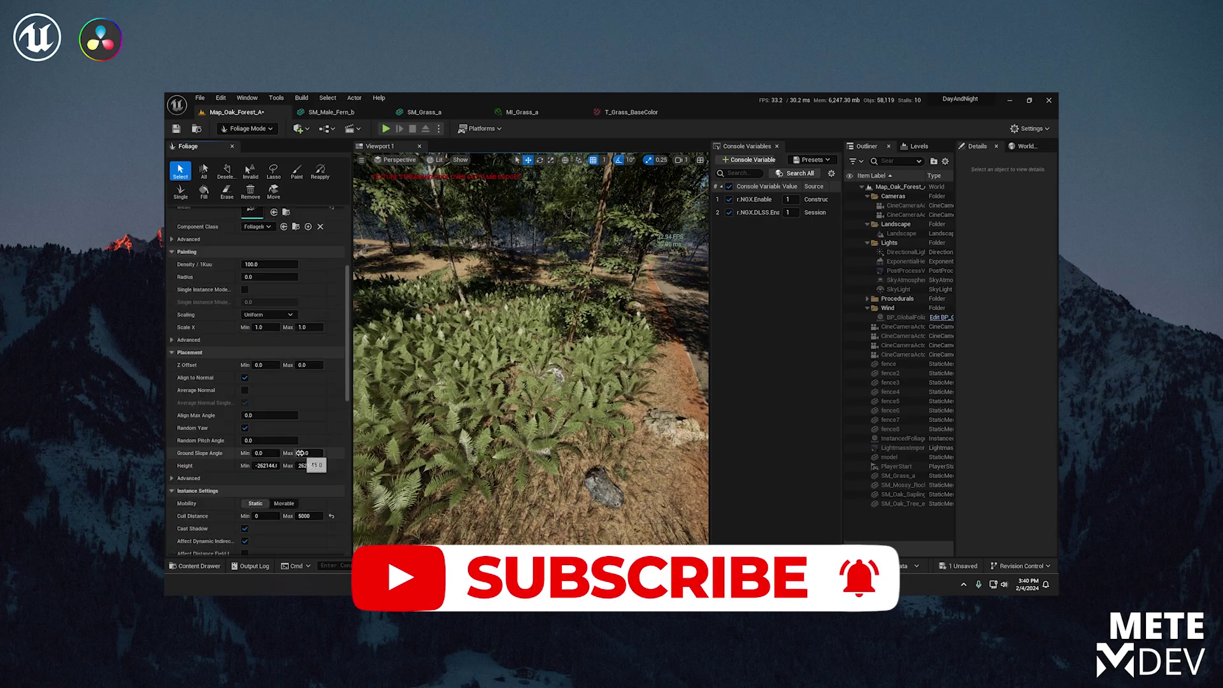